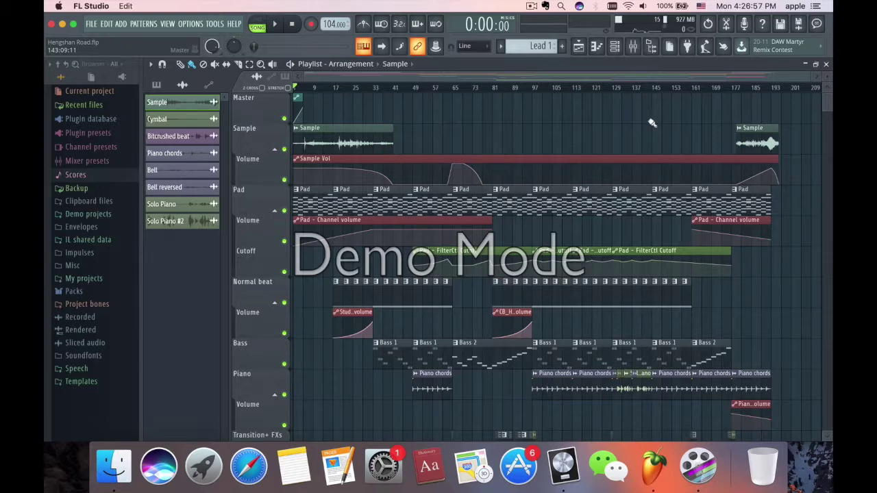
Examine all tracks of the arrangement, from Master down to the Bitcrush beat's Pan automation, and highlight the first Bass 1 clip
scroll(652, 123, down, 2)
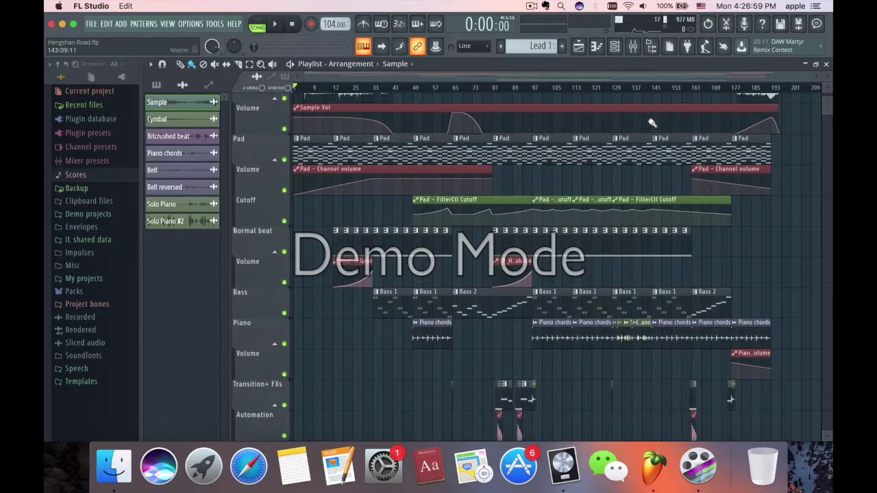
scroll(652, 122, down, 1)
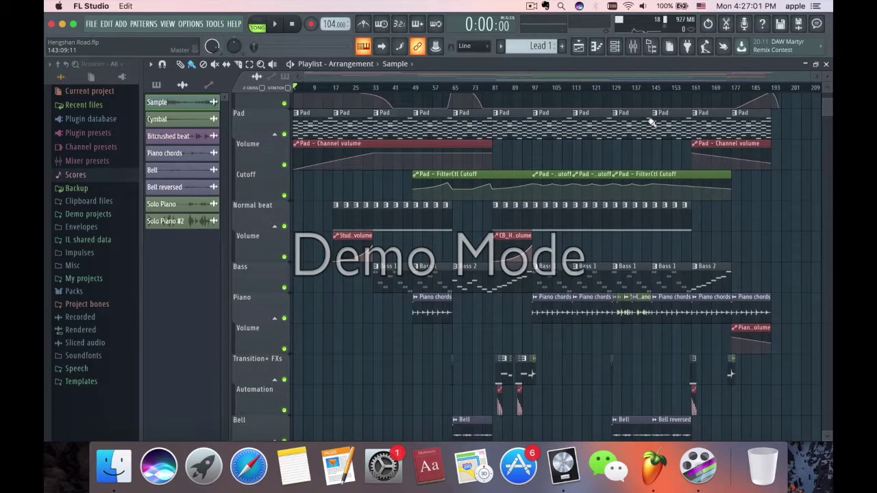
scroll(653, 122, down, 9)
scroll(652, 122, down, 1)
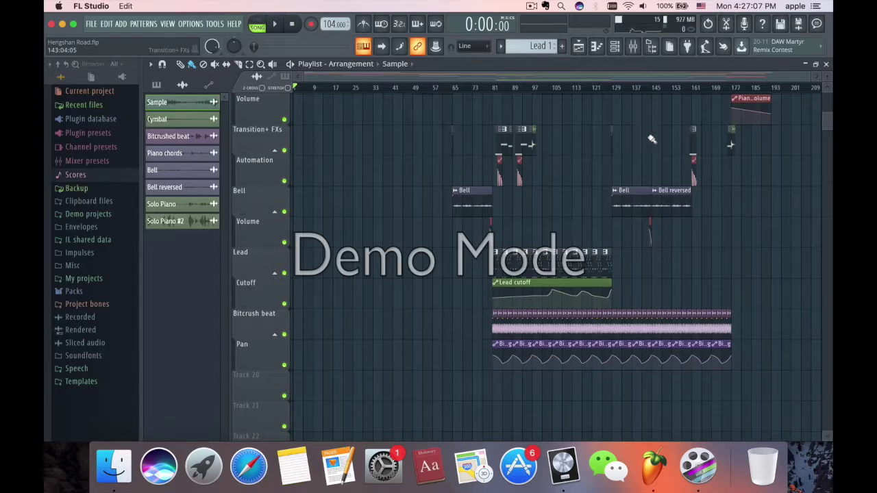
scroll(666, 173, up, 12)
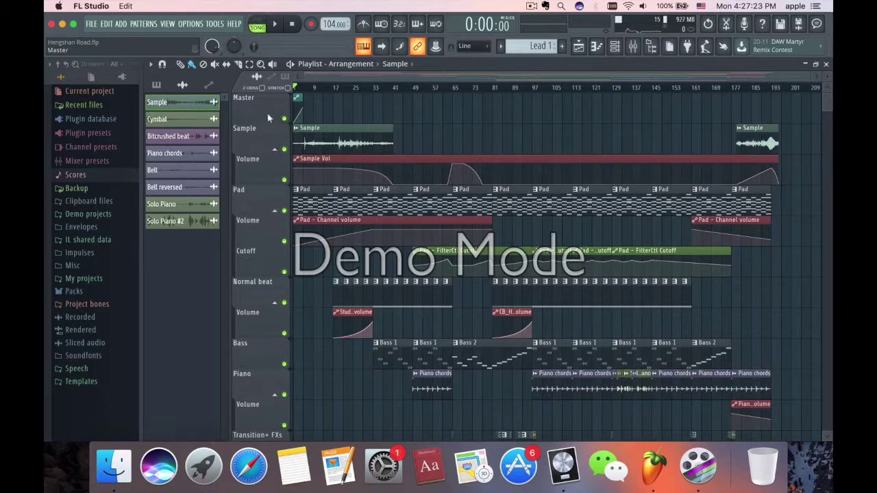
scroll(259, 149, down, 8)
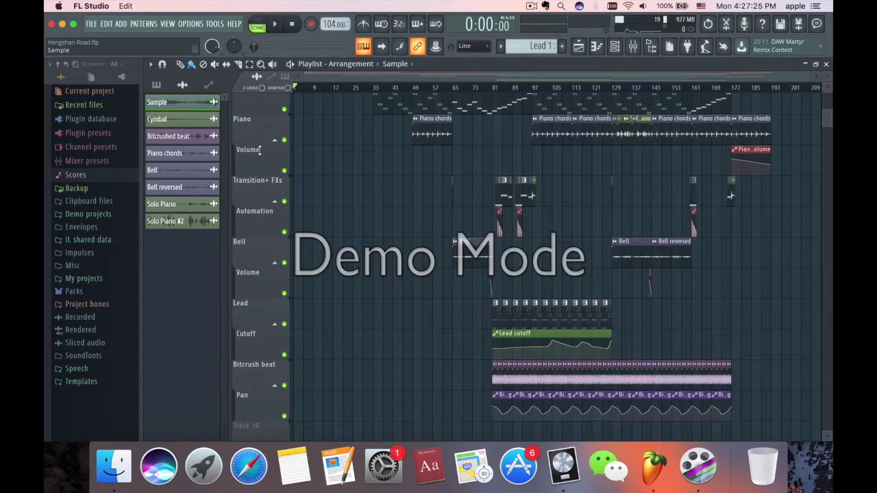
scroll(259, 150, up, 5)
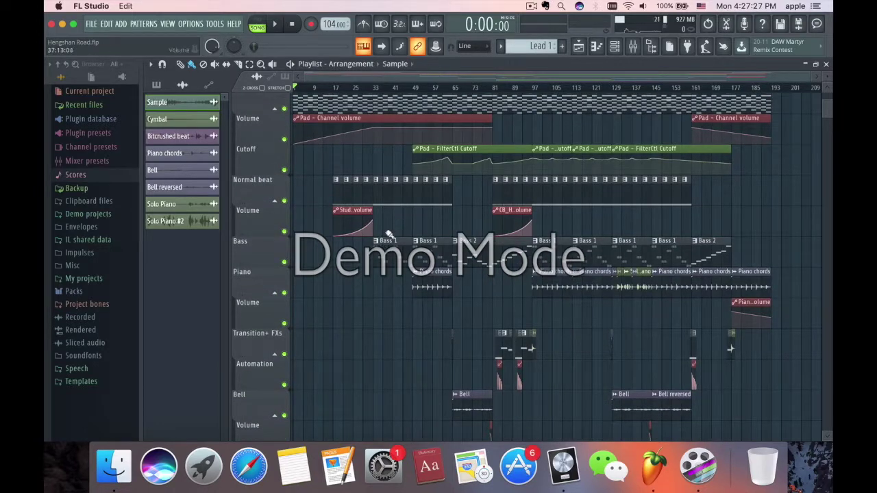
click(391, 256)
scroll(266, 116, up, 3)
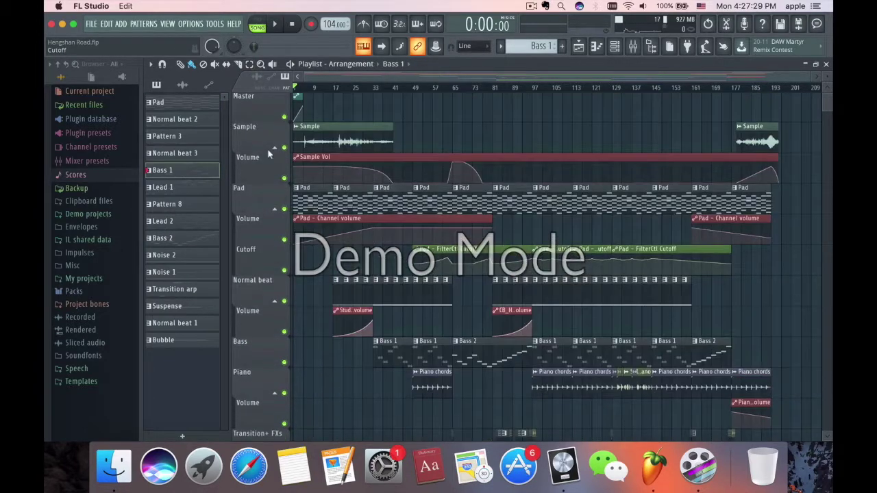
List the project's automation clips and play the intro from bar 1 with the Master volume fade-in
click(208, 85)
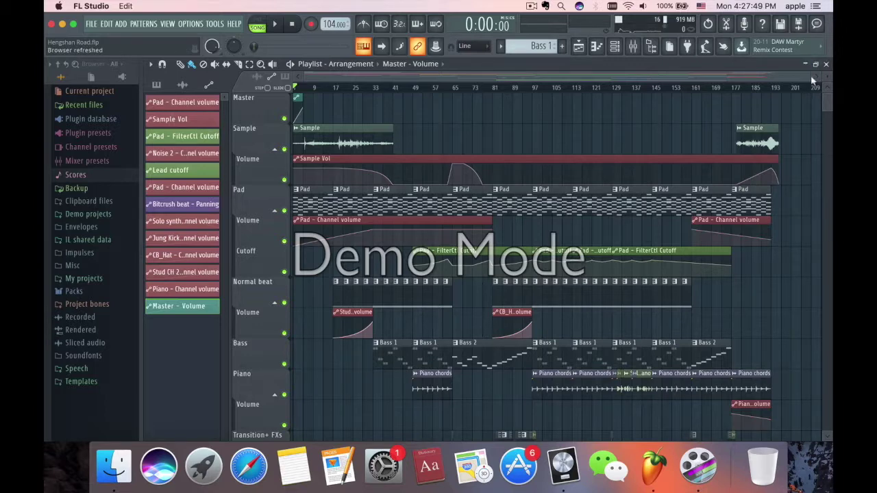
drag(809, 76, 362, 77)
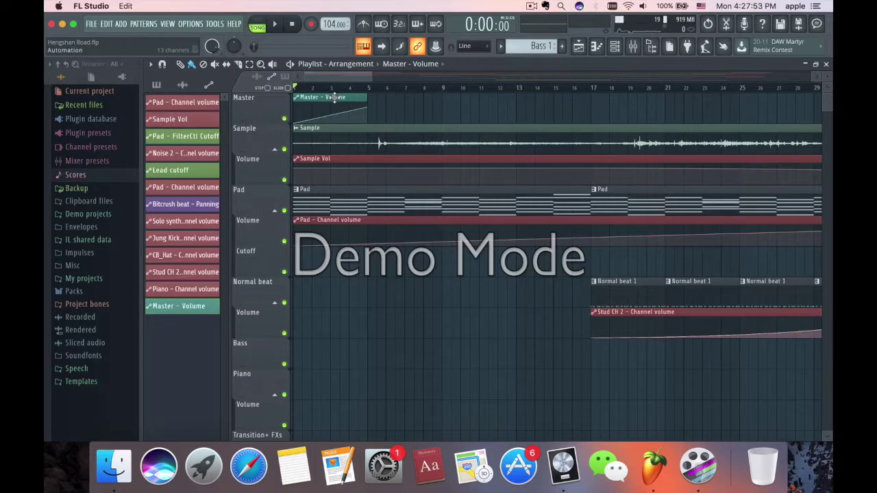
key(space)
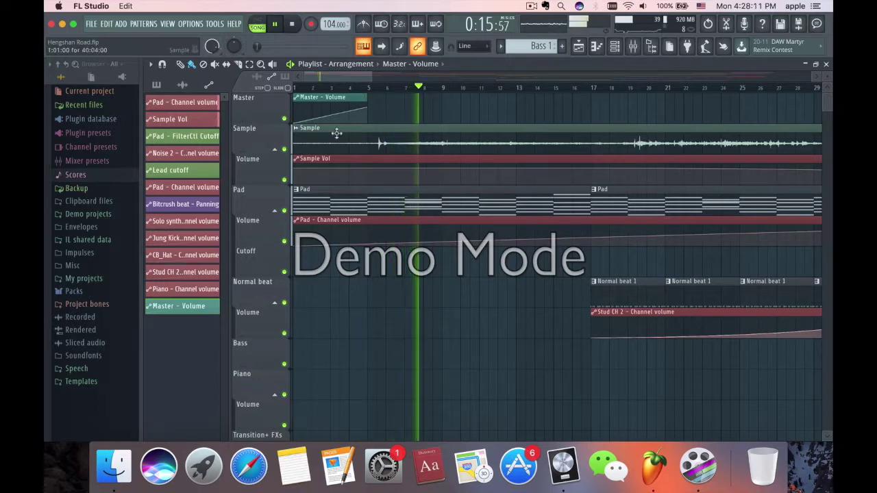
key(space)
Solo the Sample track together with its Volume automation and play it from bar 1
right_click(284, 150)
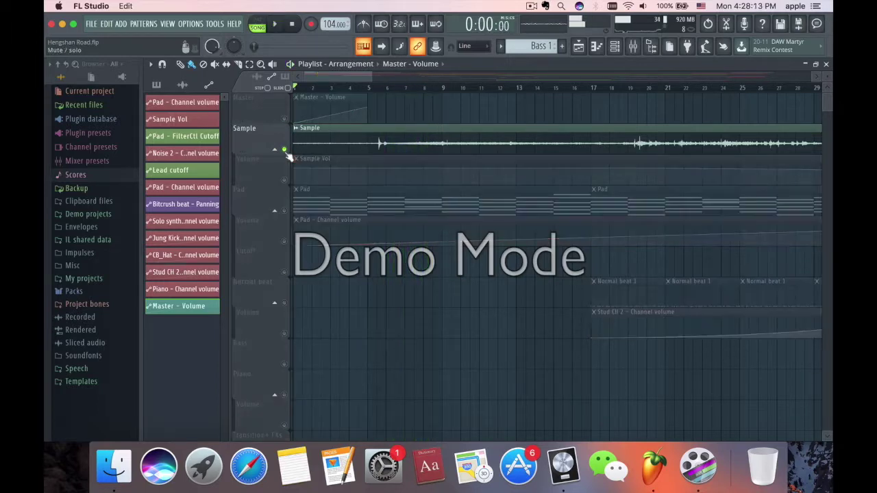
click(284, 180)
key(space)
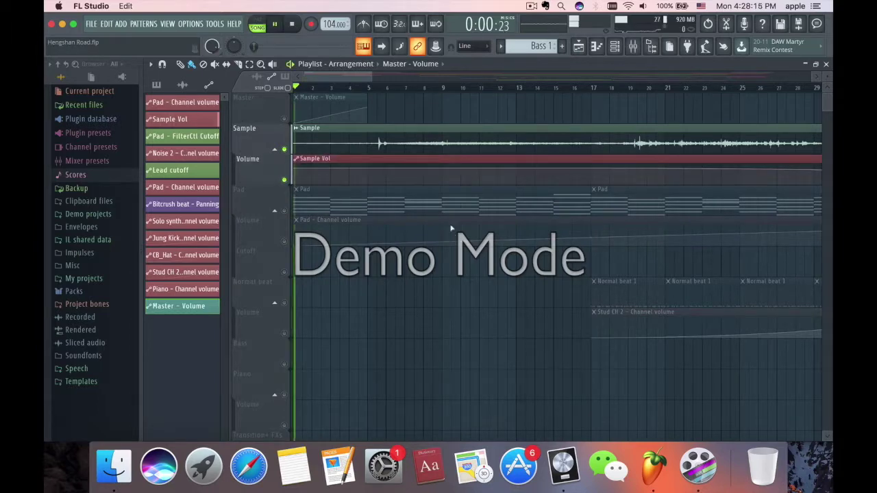
drag(374, 76, 425, 72)
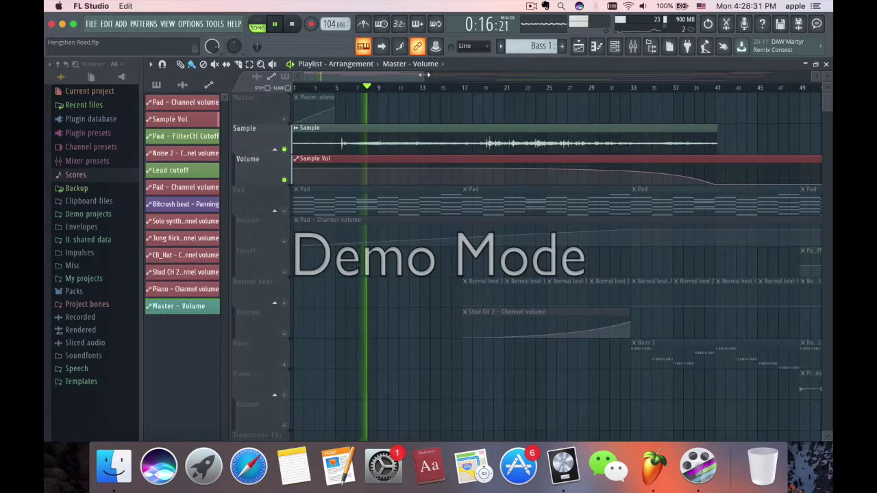
drag(424, 70, 431, 83)
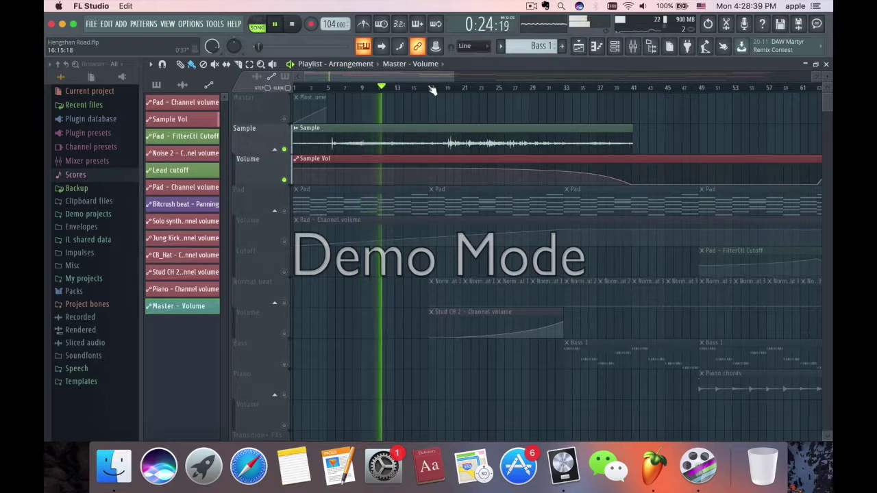
drag(454, 75, 508, 75)
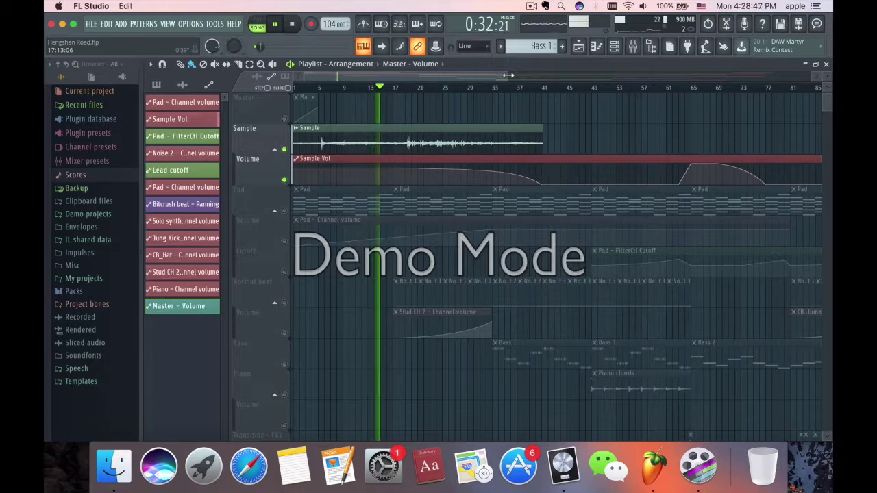
key(space)
Play the soloed Sample from bar 6, jump ahead to about bar 19, and enlarge its volume curve
click(346, 90)
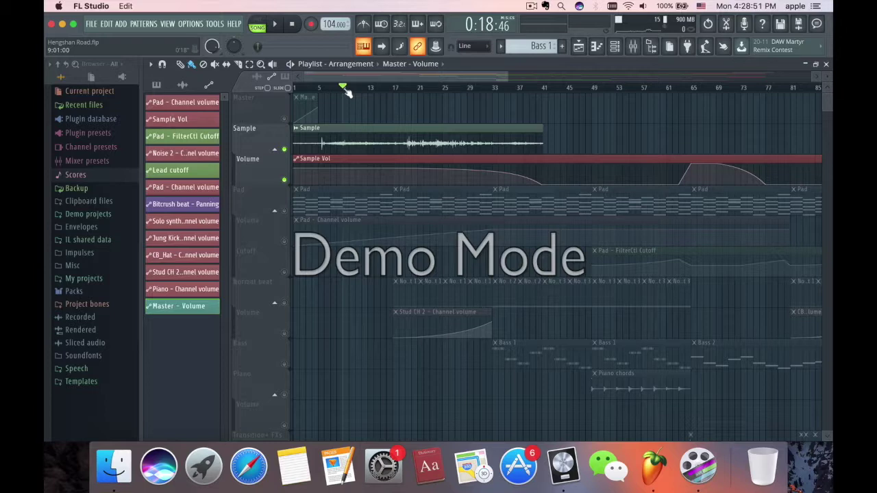
click(326, 90)
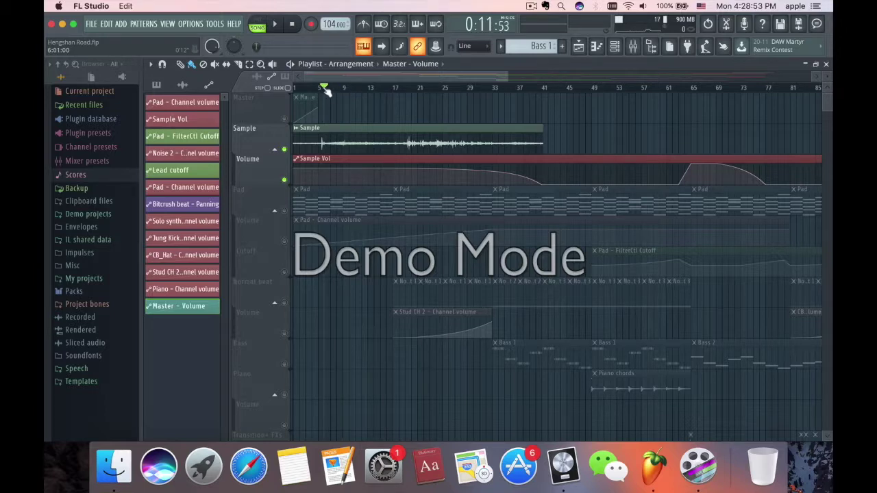
key(space)
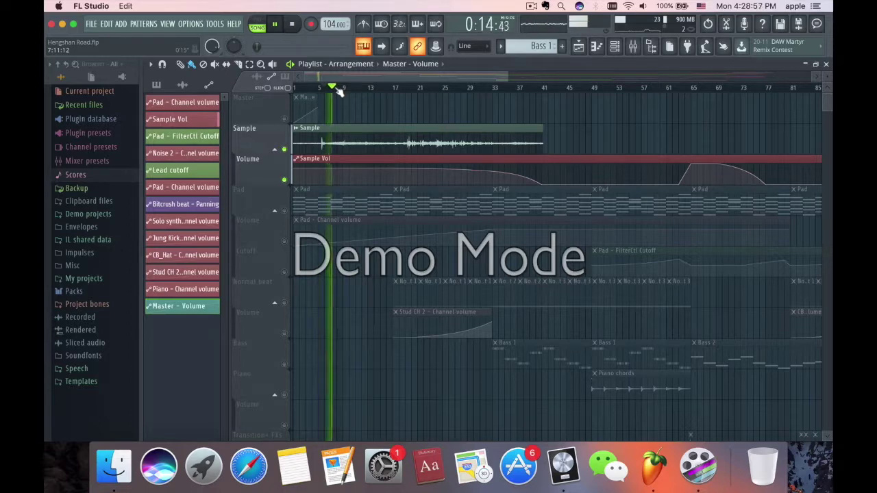
drag(338, 91, 407, 91)
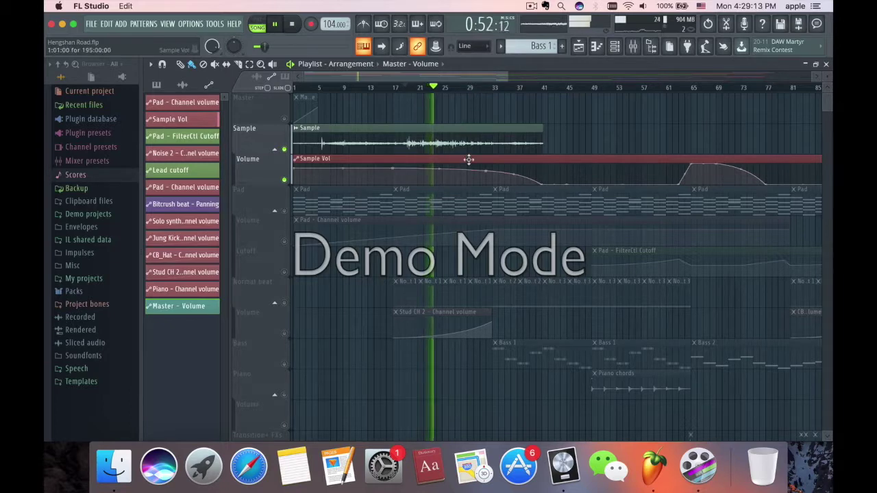
scroll(480, 291, up, 3)
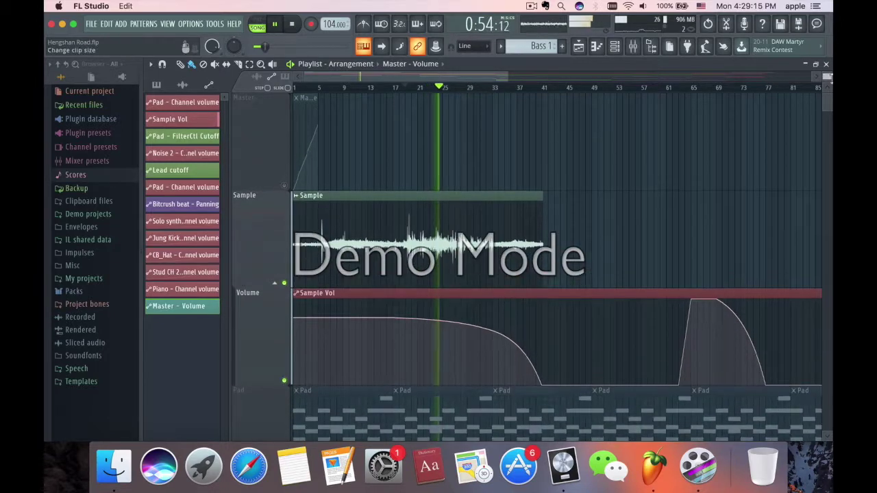
Solo the Pad track with its Volume automation and examine the rising channel volume curve during playback
scroll(521, 278, down, 4)
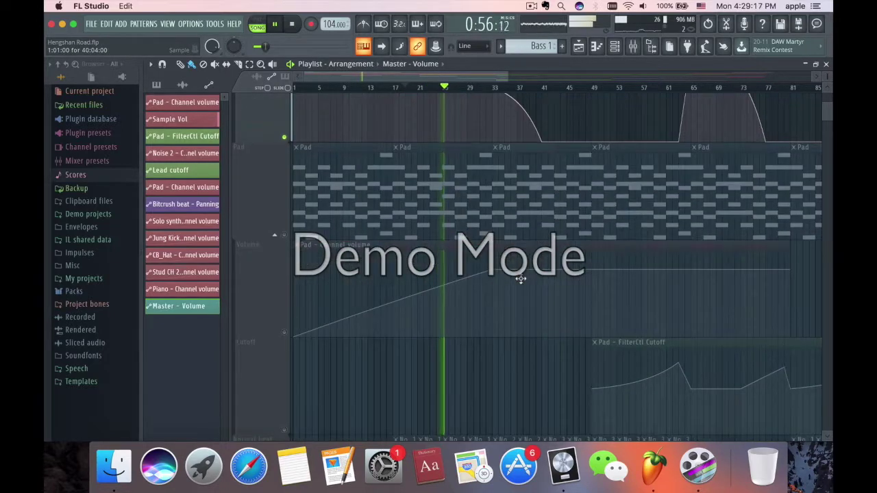
right_click(285, 235)
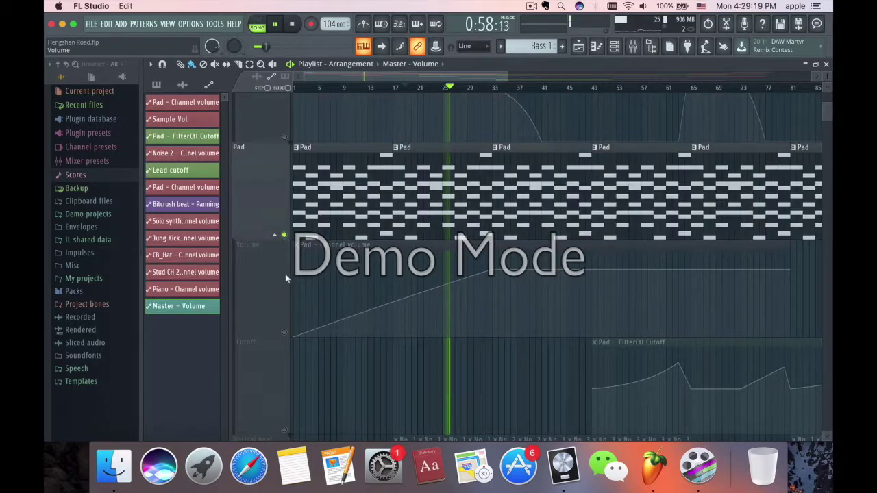
click(284, 333)
scroll(380, 334, down, 3)
scroll(380, 331, up, 3)
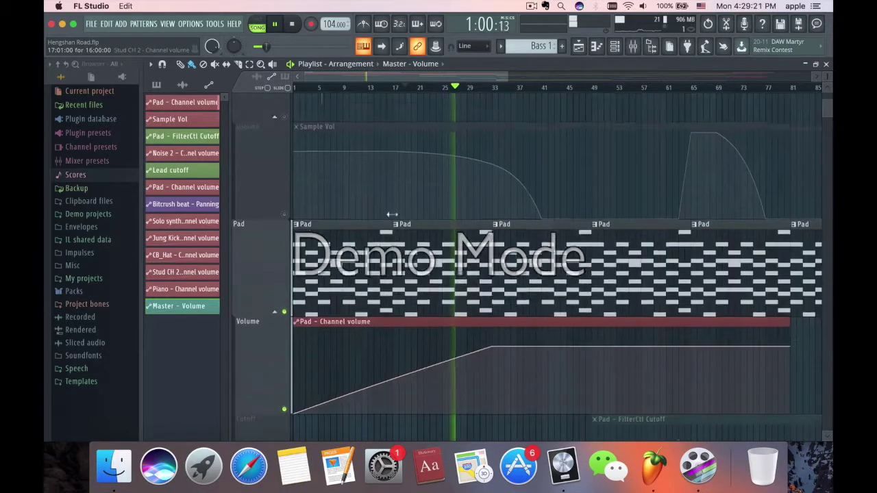
scroll(507, 195, down, 3)
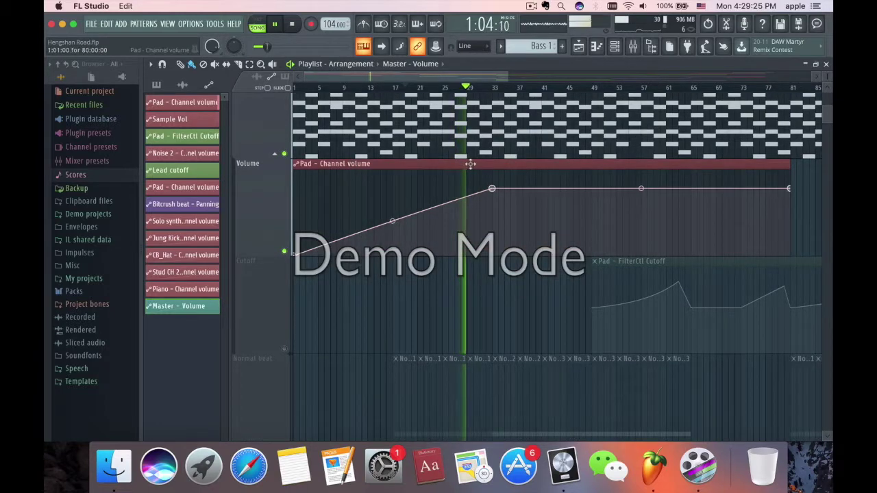
Solo the Normal beat track with its Volume automation and play it from bar 17
scroll(470, 163, down, 9)
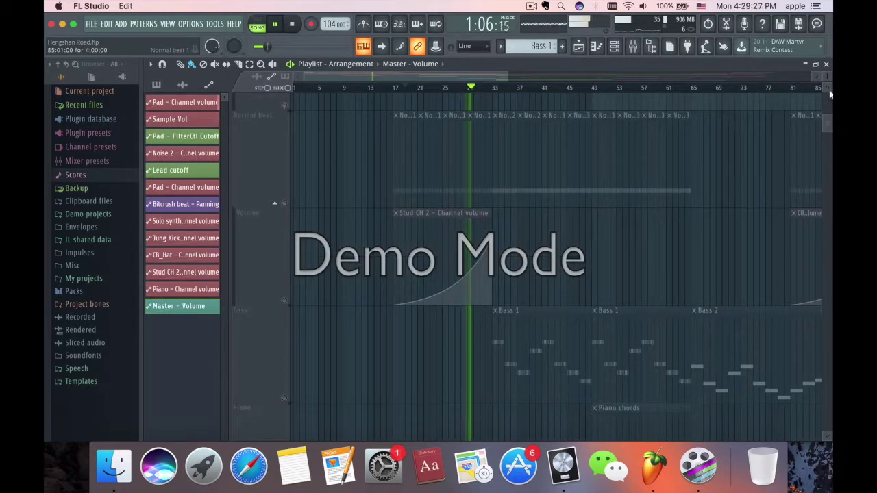
scroll(470, 267, down, 3)
scroll(525, 225, up, 3)
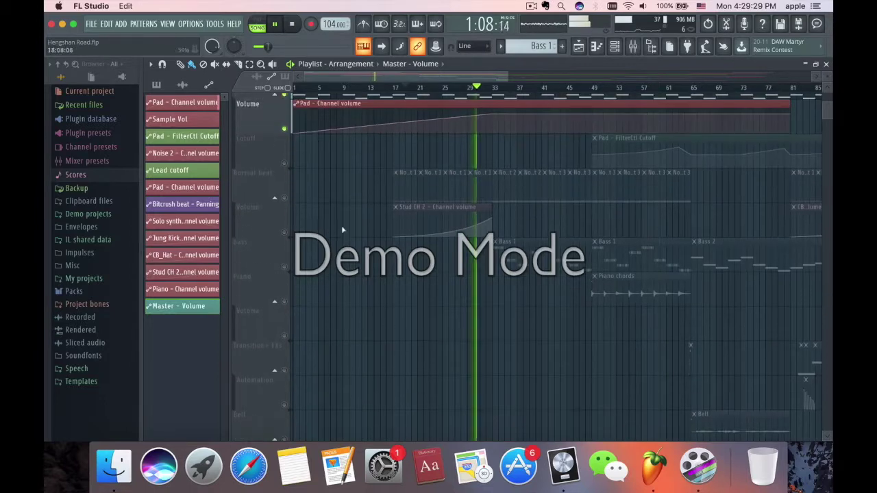
key(space)
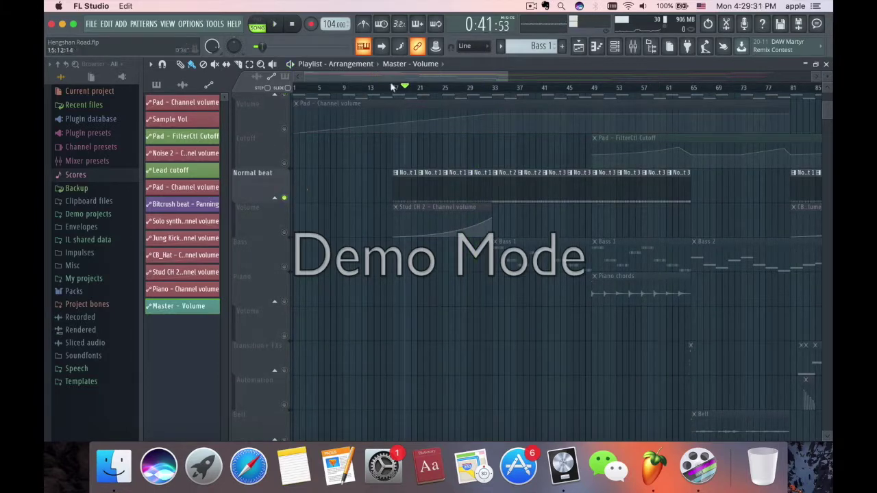
key(space)
click(284, 232)
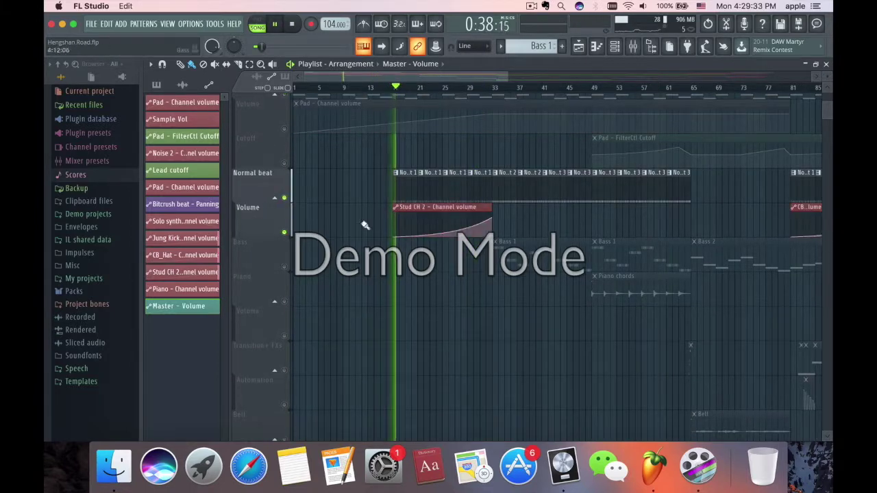
Bring the Jung Kick volume clip to the front of the beat's Volume track and advance playback to bar 33
drag(436, 215, 434, 195)
scroll(437, 208, up, 2)
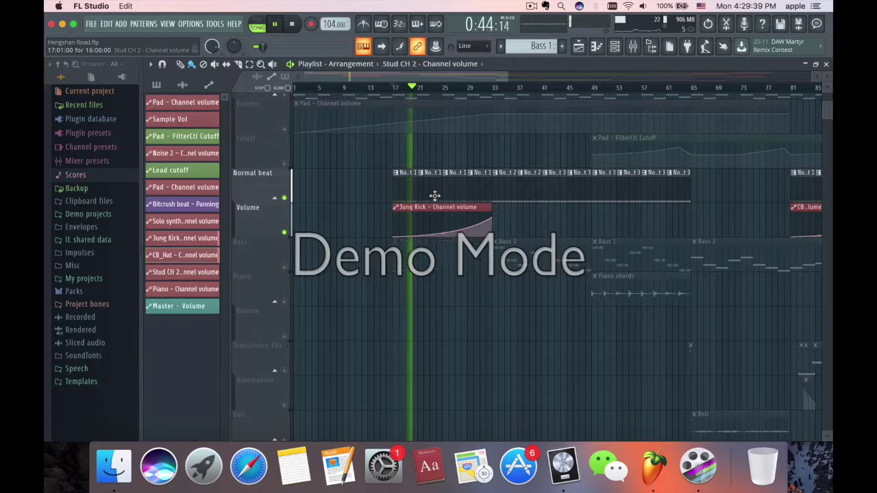
drag(440, 88, 489, 87)
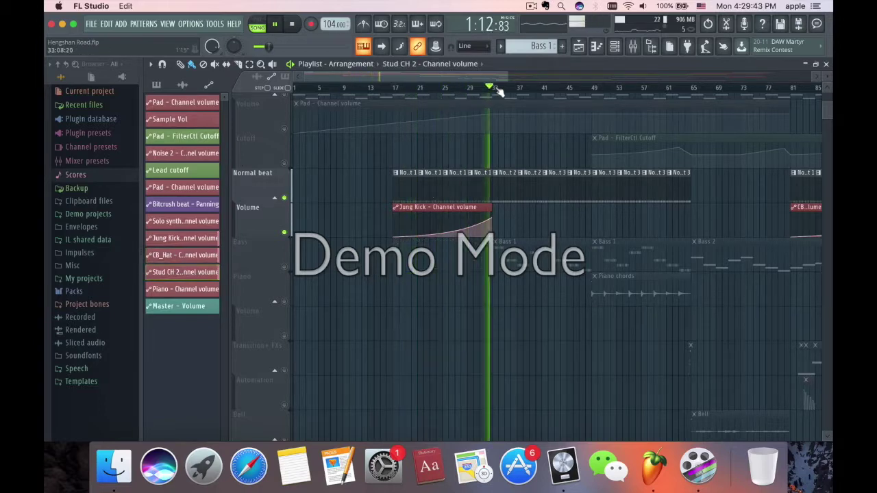
key(space)
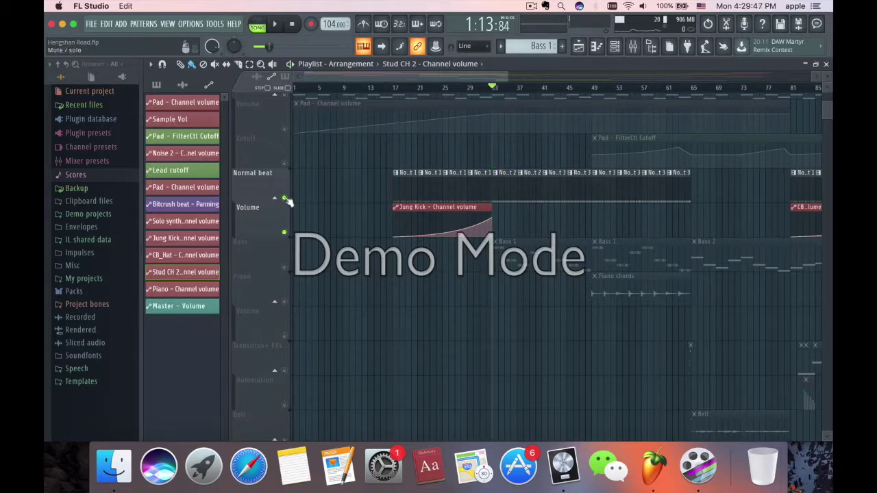
Turn all tracks back on, play the arrangement from bar 33, and select the Bass 1 pattern
scroll(397, 189, up, 4)
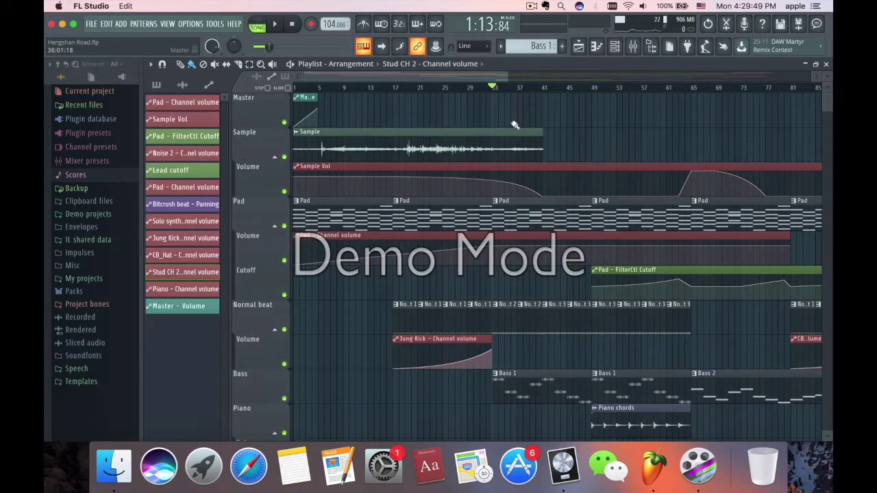
key(space)
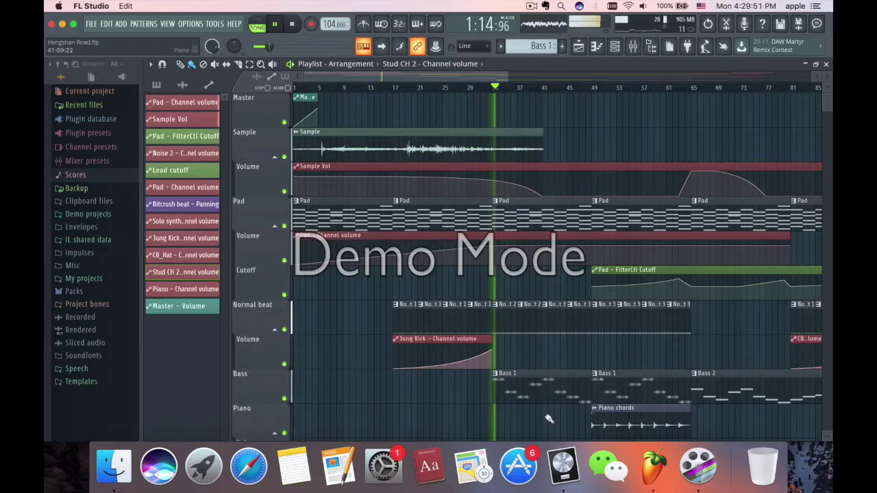
click(523, 391)
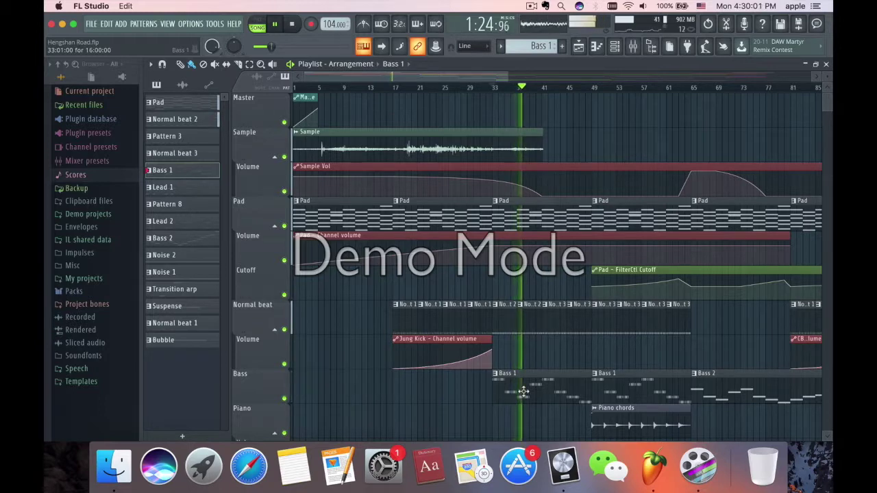
key(space)
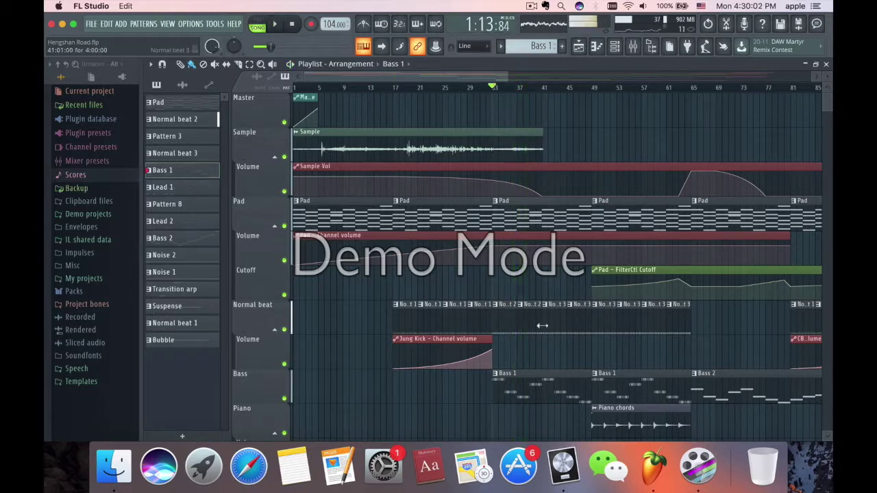
Switch to pattern mode, play the Bass 1 pattern and solo the Bass track in the mixer
click(260, 24)
key(space)
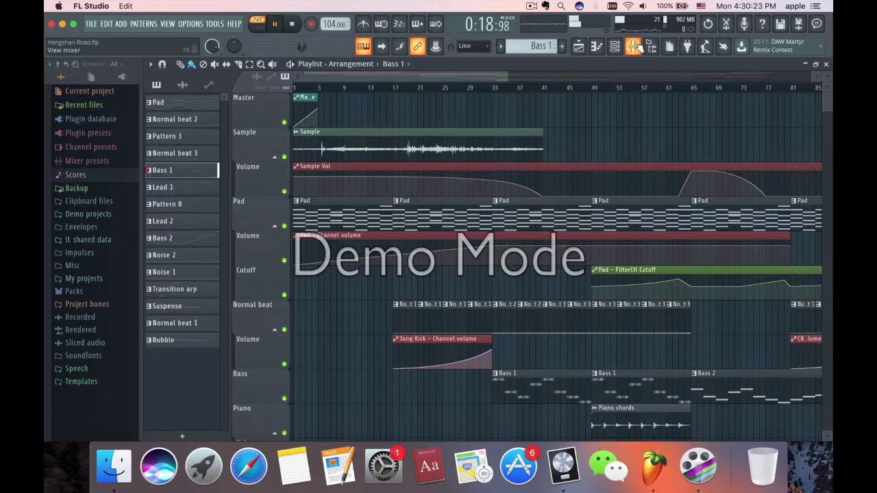
click(634, 46)
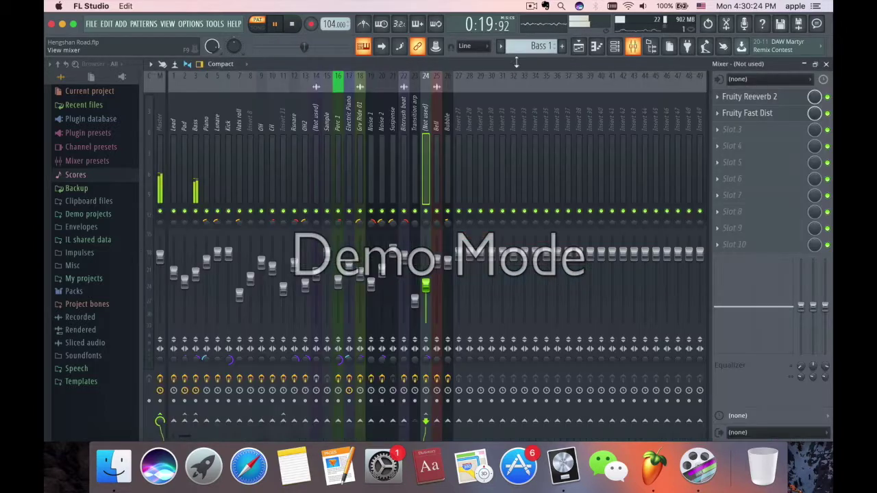
click(197, 117)
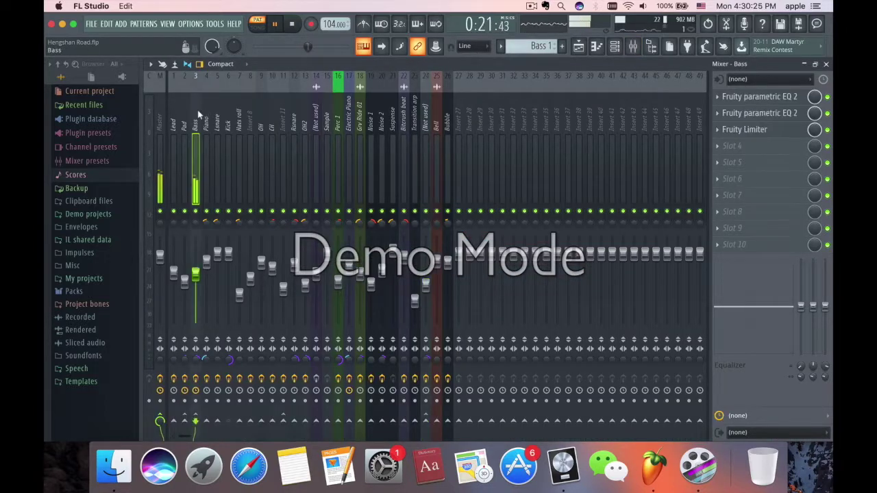
right_click(196, 212)
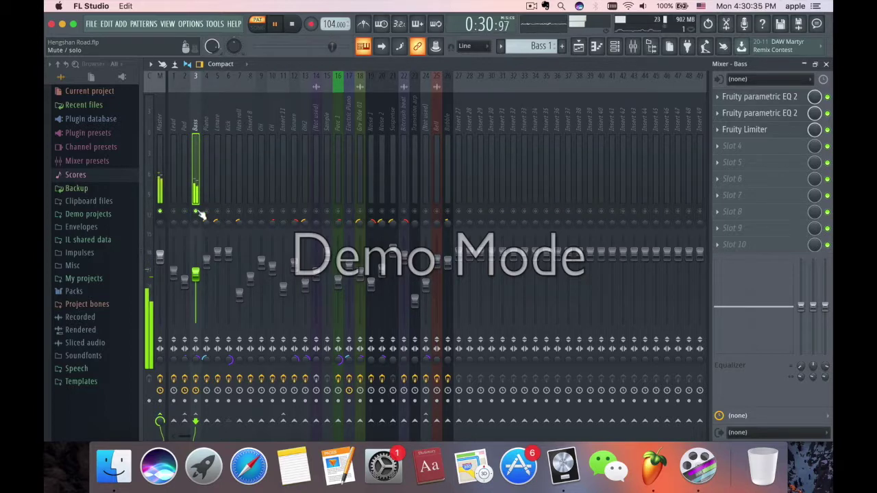
Examine the Bass track's two Fruity parametric EQ 2 curves and its Fruity Limiter settings, and end the solo
click(766, 96)
mouse_move(194, 177)
mouse_down()
mouse_move(182, 176)
mouse_move(192, 180)
mouse_up()
click(489, 88)
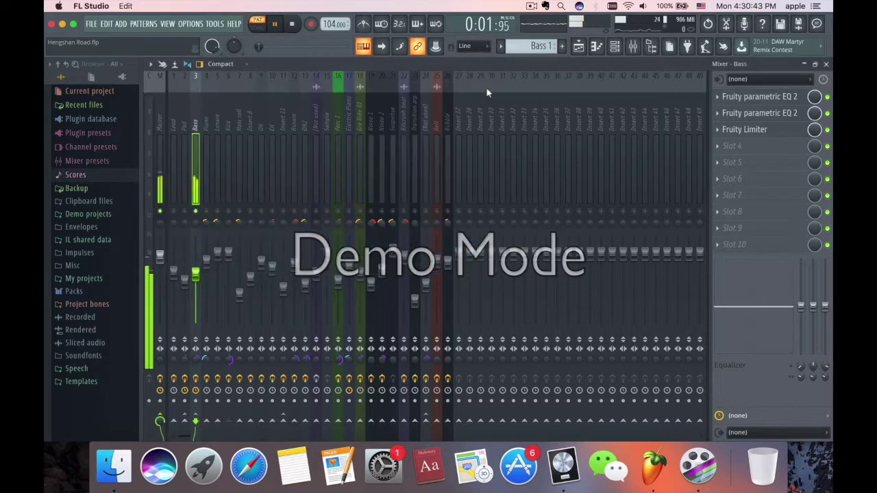
click(760, 112)
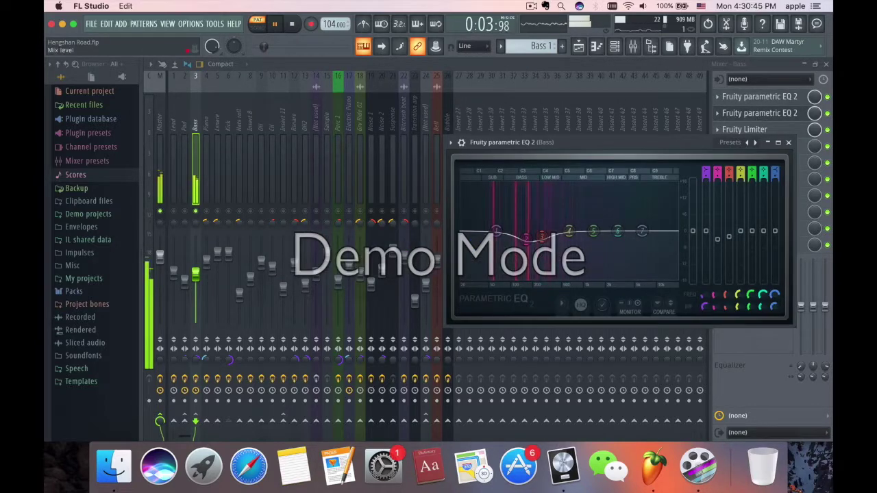
click(788, 143)
click(774, 130)
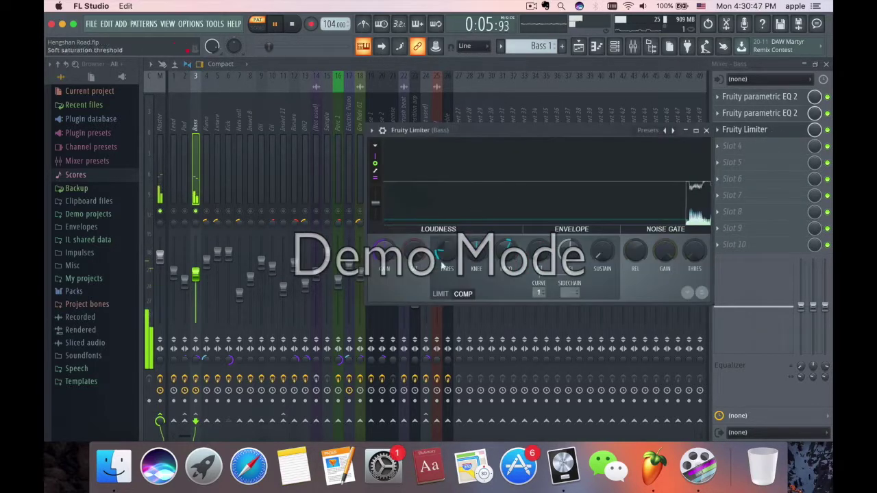
click(732, 129)
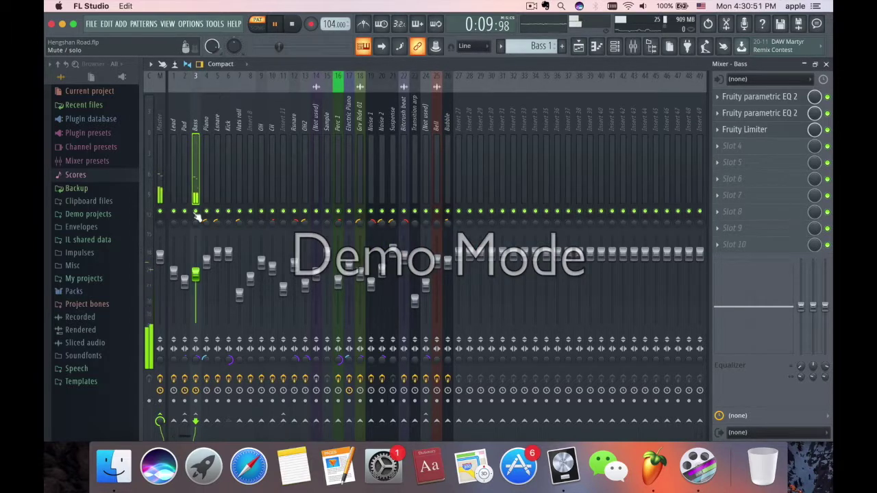
Compare the Bass track with its mixer effects bypassed and enabled, and stop playback back in the playlist
click(826, 64)
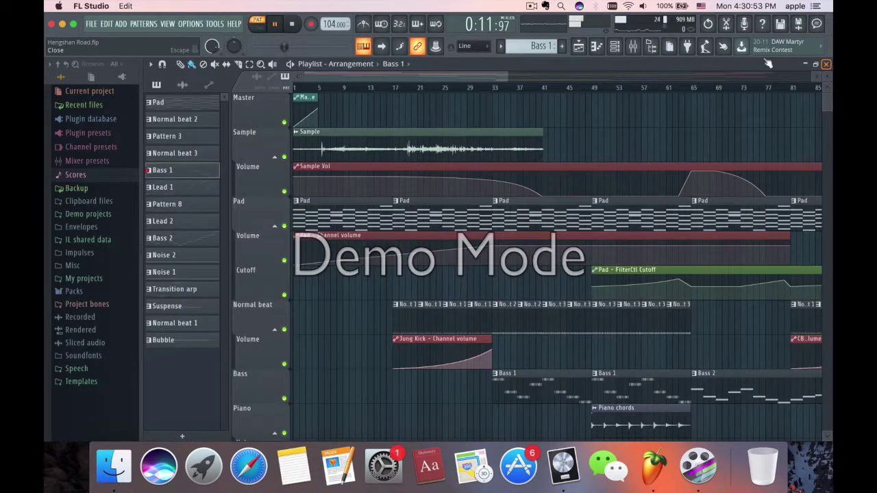
click(633, 46)
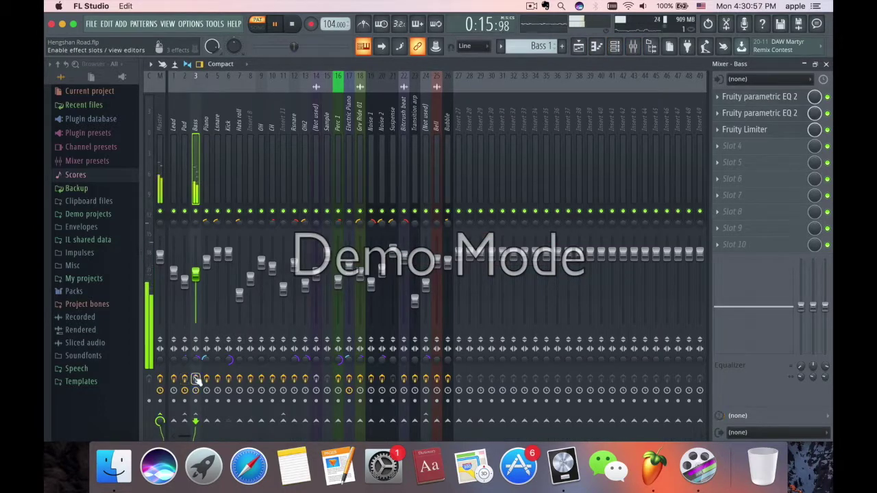
click(826, 64)
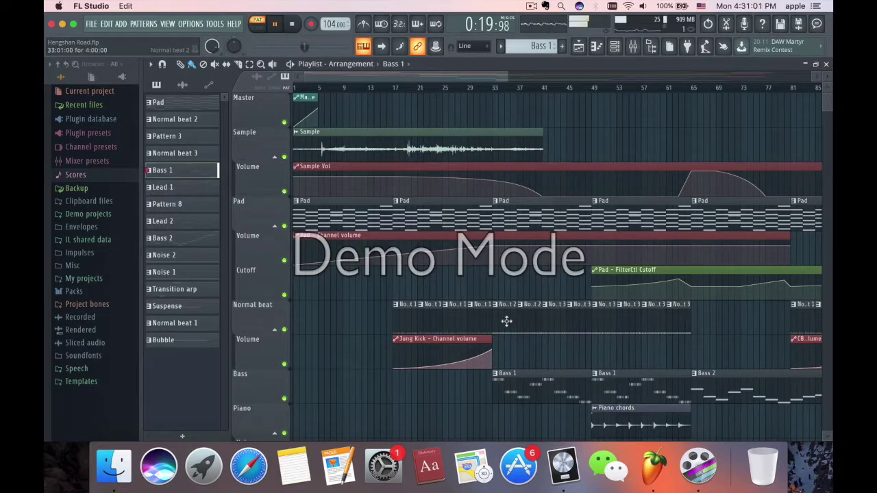
key(space)
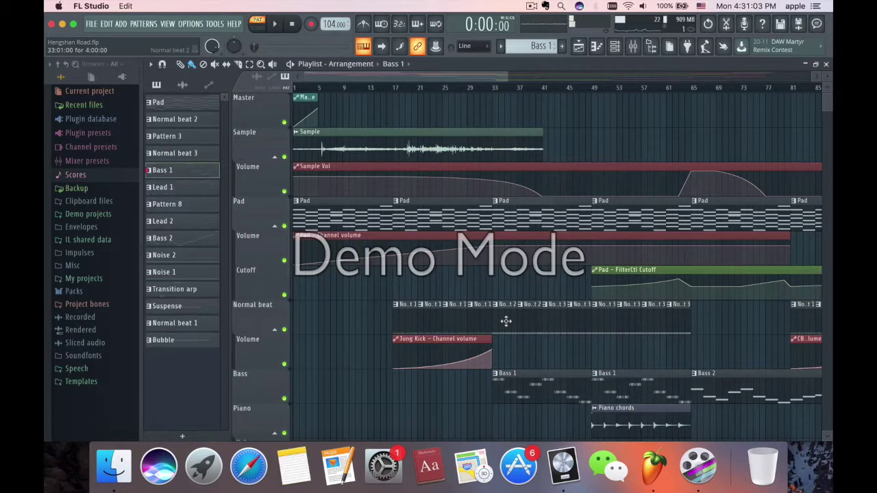
Audition the Normal beat 2 pattern briefly and play the Normal beat 1 pattern
key(2)
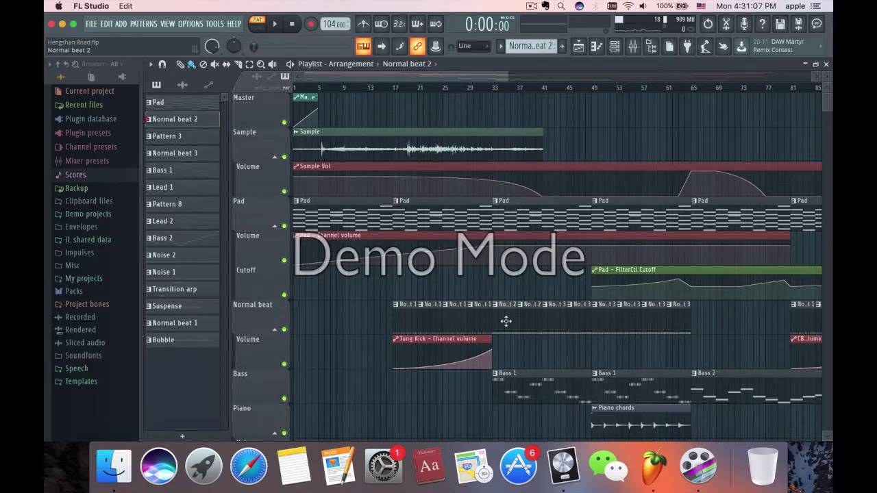
key(space)
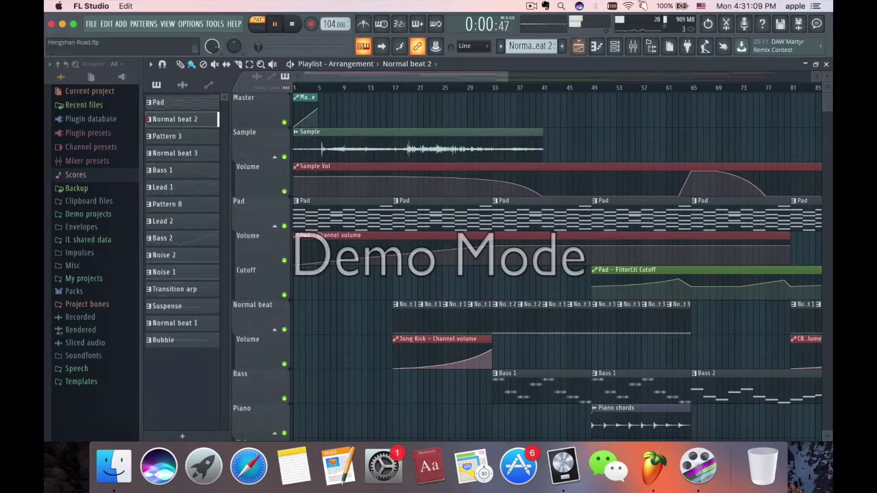
key(space)
click(476, 317)
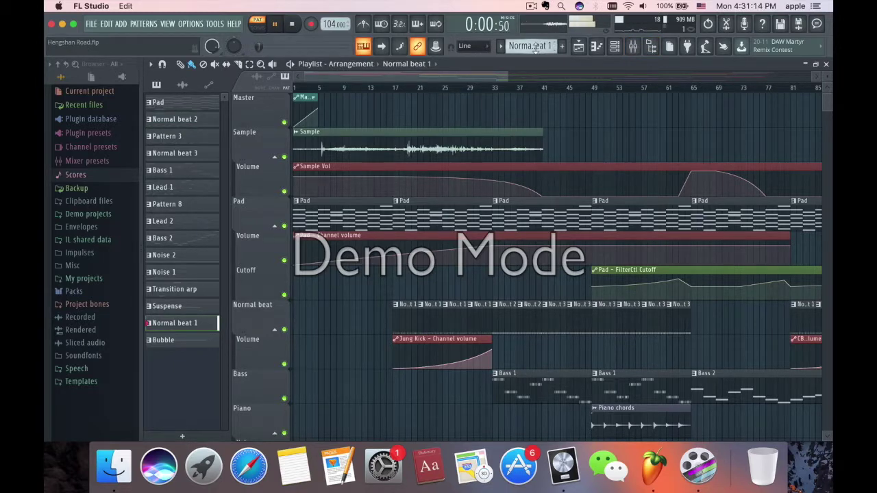
Solo the Kick and hi-hat mixer tracks of Normal beat 1, stop playback and turn all mixer tracks back on
click(633, 46)
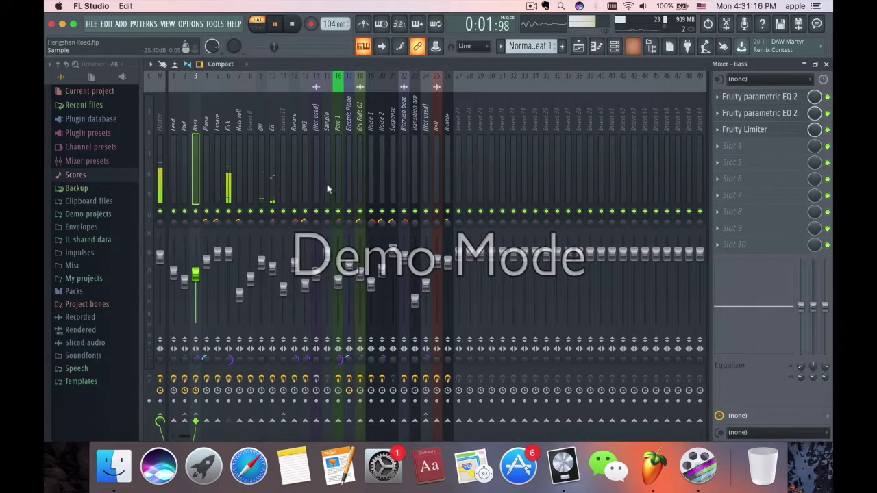
right_click(229, 211)
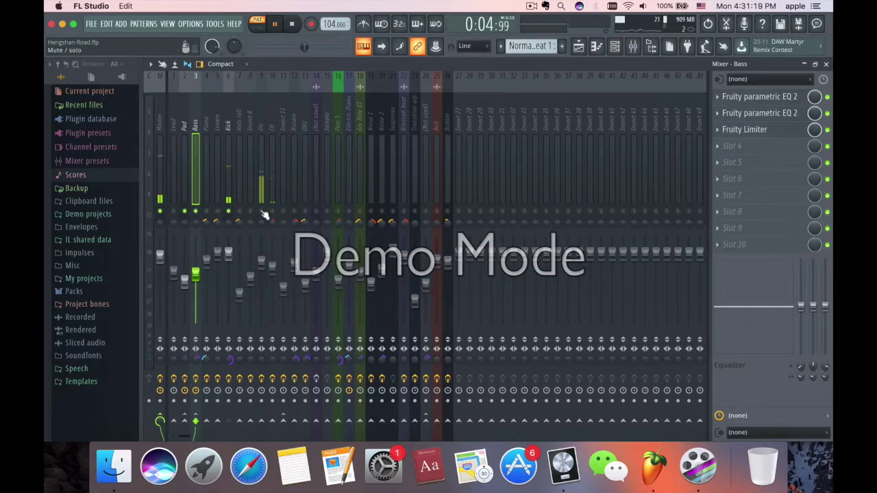
right_click(272, 211)
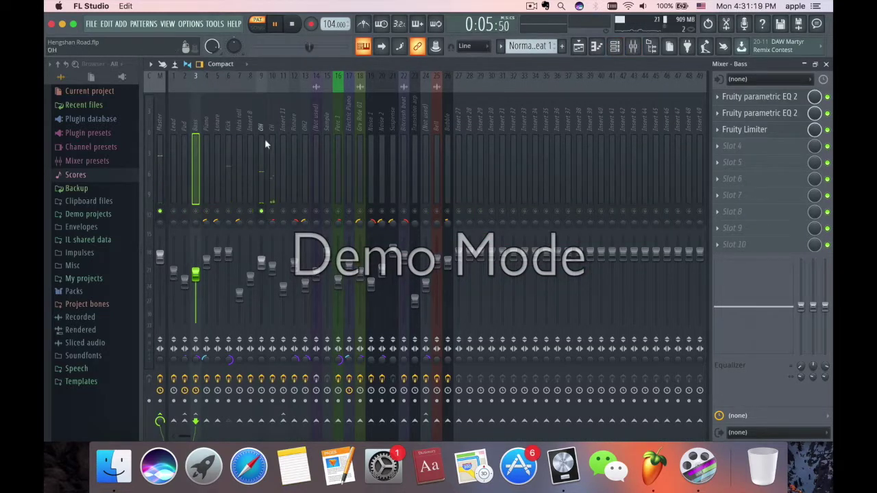
key(space)
right_click(273, 211)
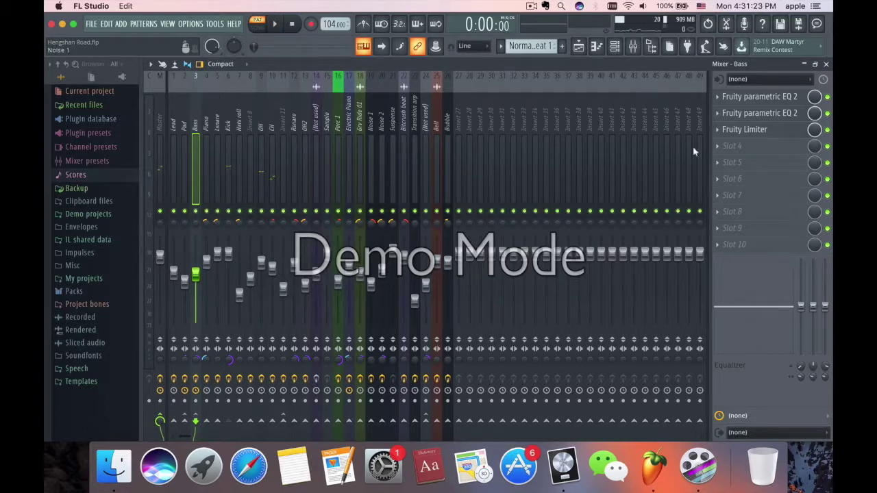
Select and play the Normal beat 2 pattern with the mixer open to show its track levels
click(827, 64)
click(507, 320)
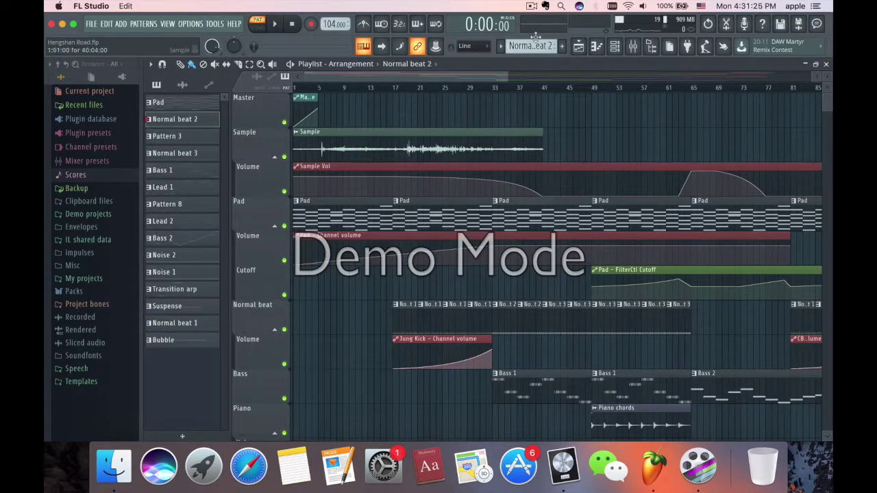
key(space)
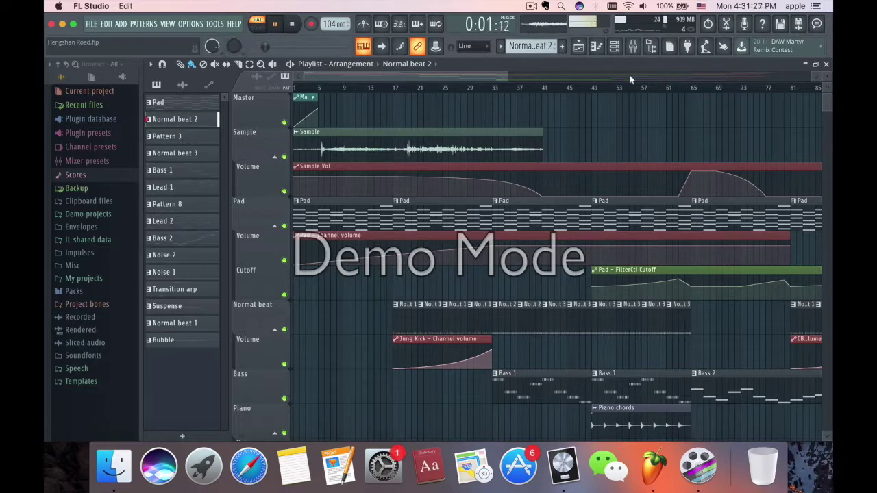
click(633, 52)
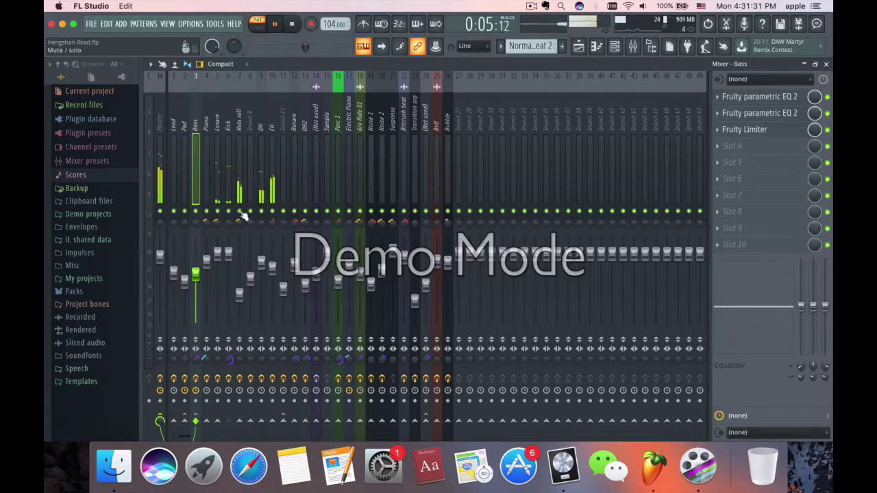
Solo the Hats roll and Lsnare mixer tracks in turn during playback, ending with Hats roll soloed
right_click(240, 213)
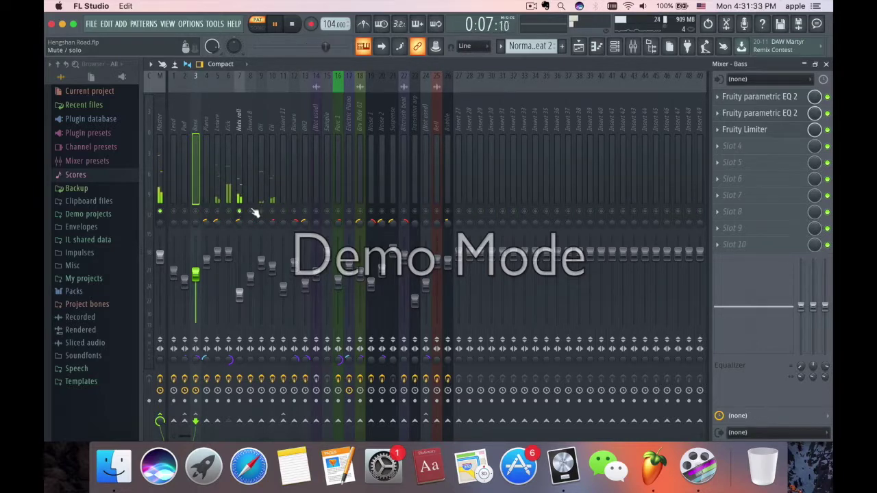
click(217, 124)
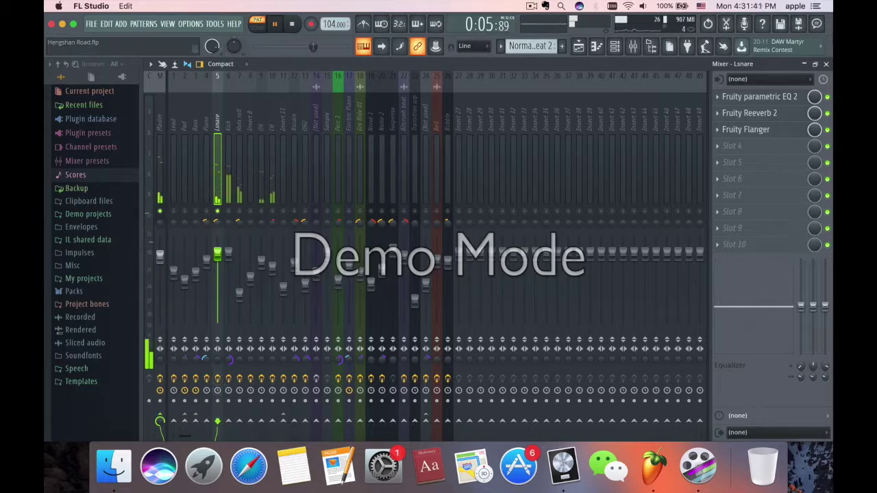
right_click(220, 212)
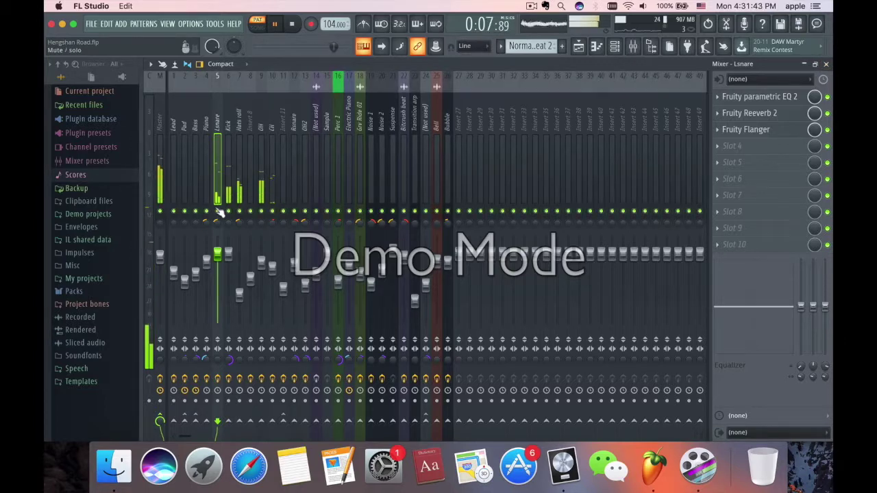
click(241, 206)
right_click(239, 211)
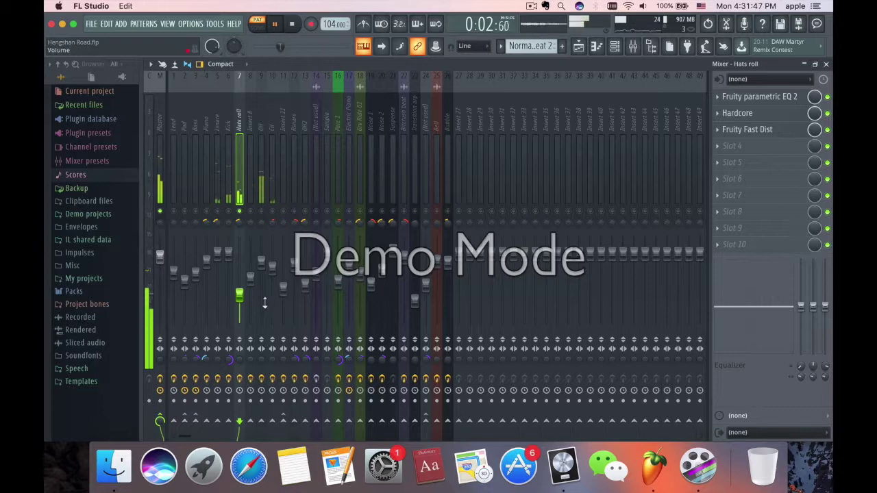
Audition the soloed Hats roll with its effects bypassed, view its Hardcore plugin and re-enable the track's effects
key(space)
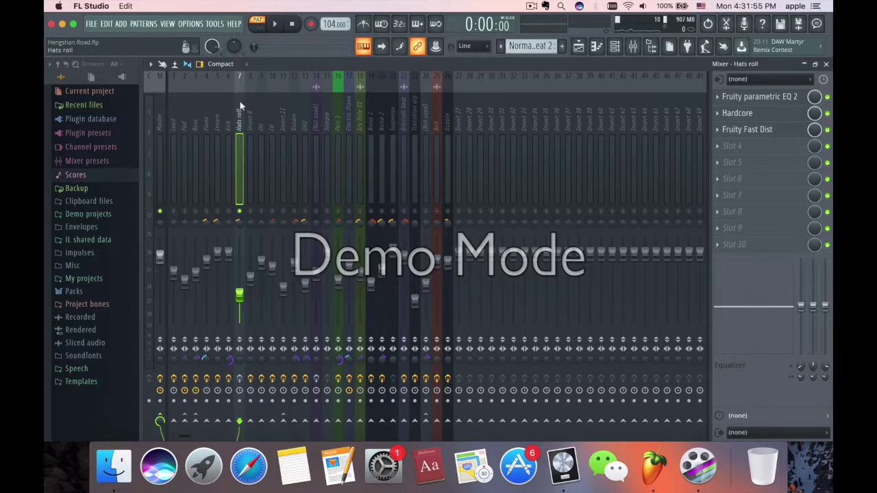
key(space)
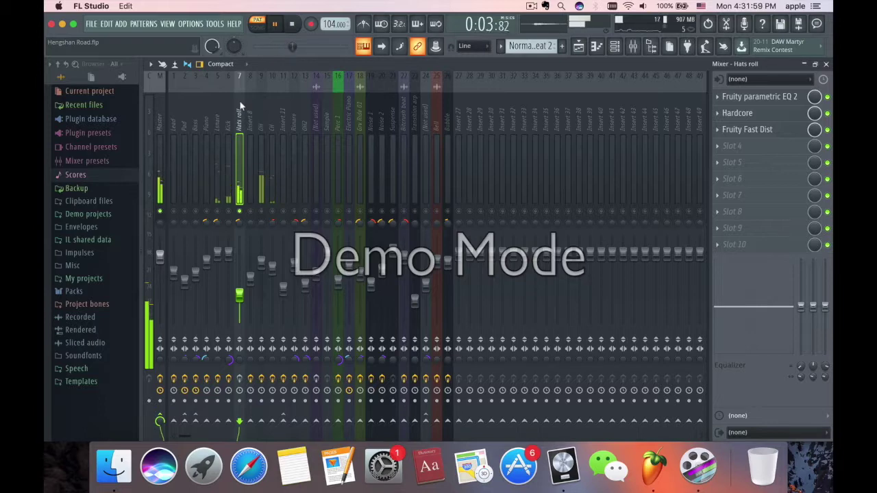
key(space)
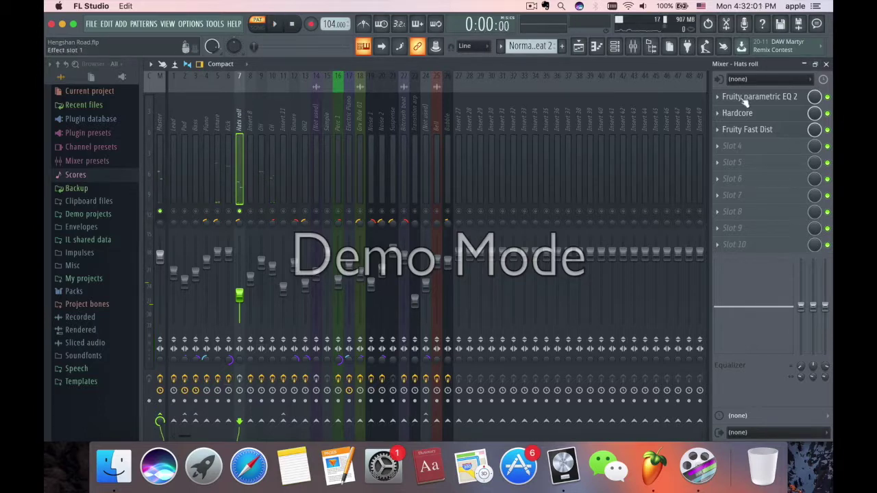
click(751, 114)
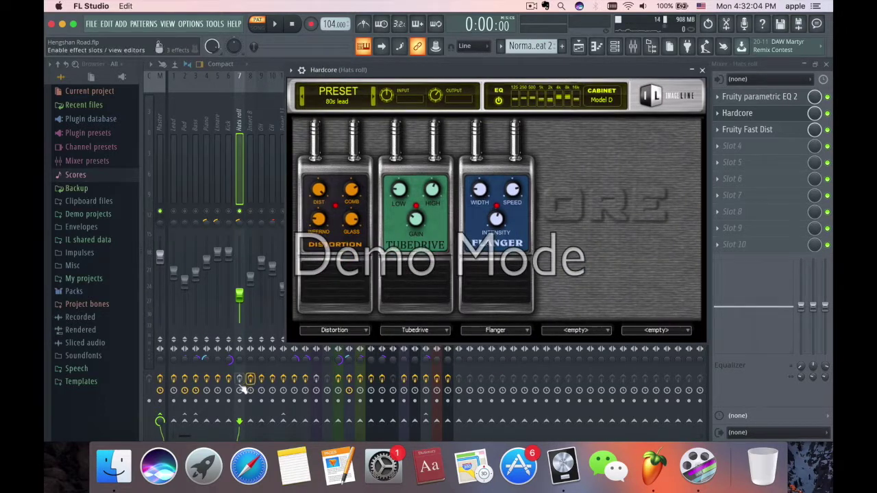
click(577, 103)
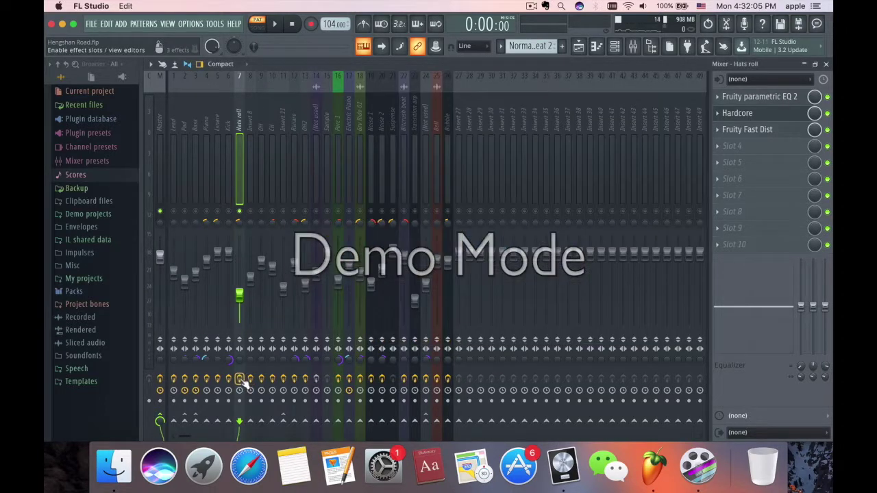
Compare the Hats roll with only Hardcore bypassed and re-enabled, examine the Hardcore pedals, and stop playback
click(793, 113)
click(792, 112)
key(space)
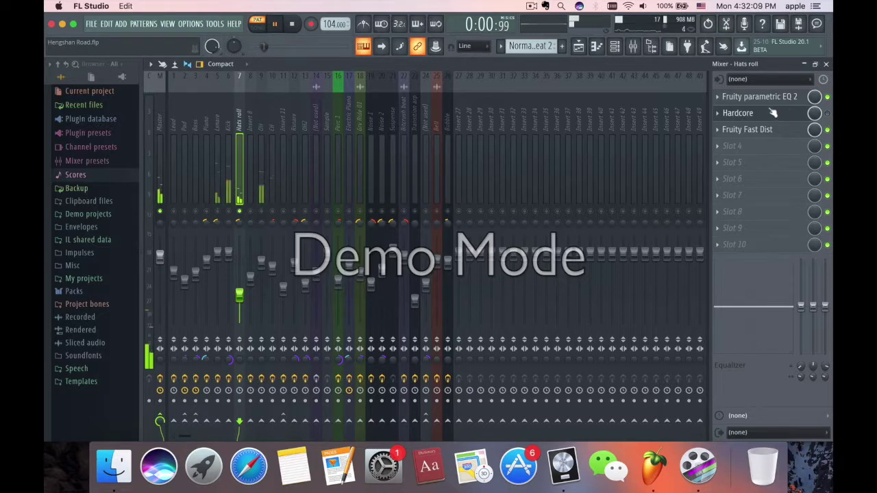
click(773, 113)
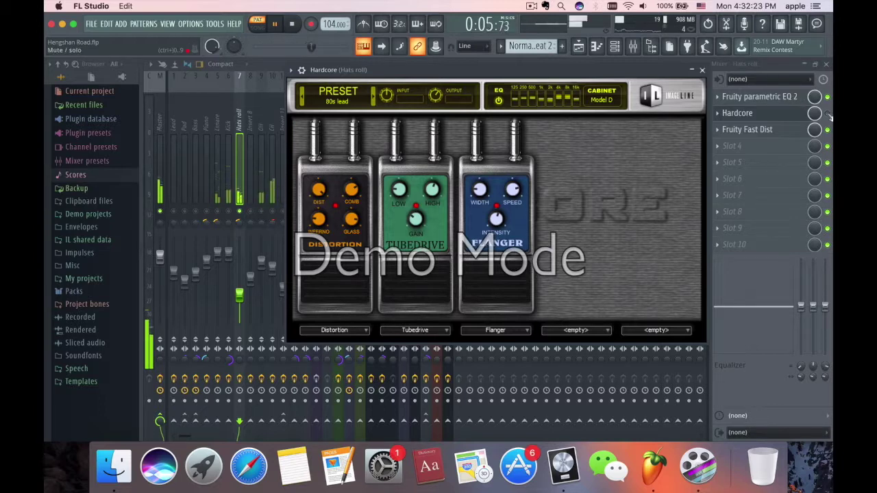
key(Escape)
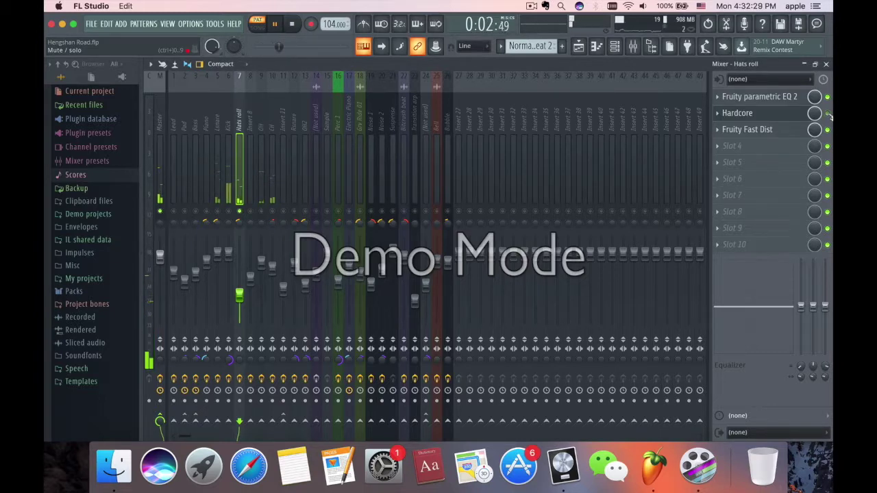
key(space)
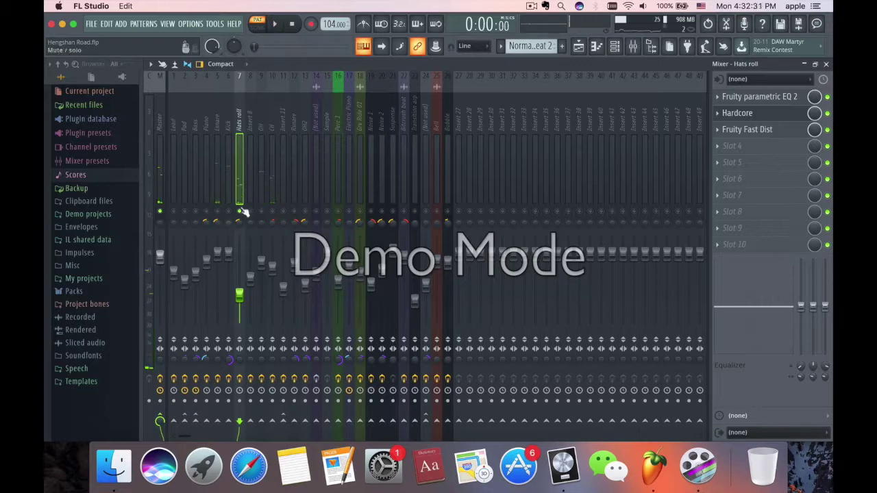
Unsolo the Hats roll, play the full Normal beat 2 pattern briefly, and close the mixer and Hardcore windows
right_click(239, 210)
key(space)
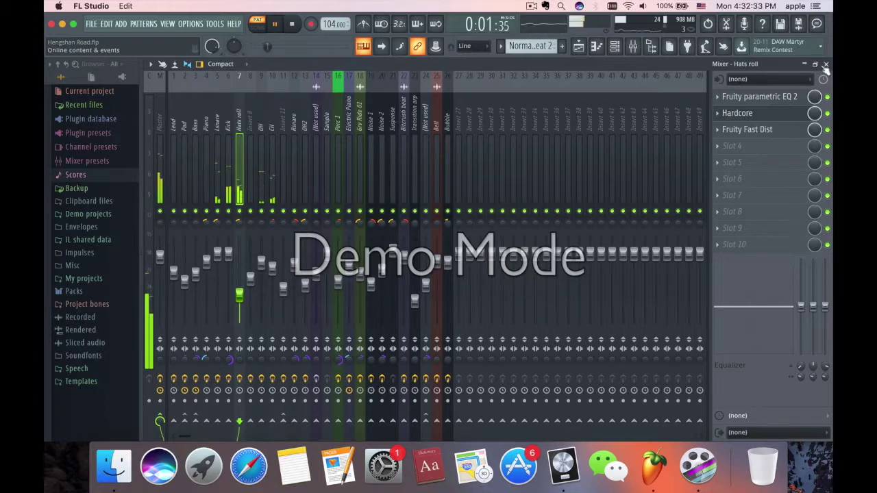
key(F9)
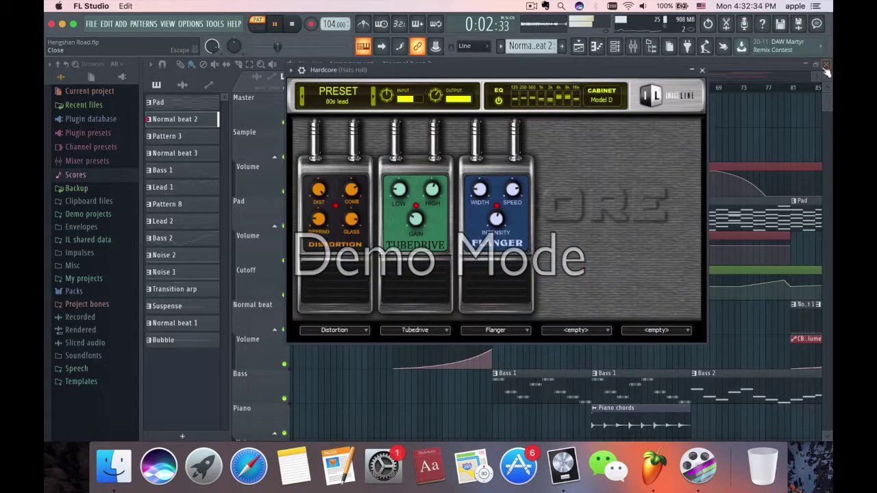
click(702, 70)
key(space)
Select the Normal beat 3 pattern from the playlist and play it in pattern mode with the mixer open
click(555, 314)
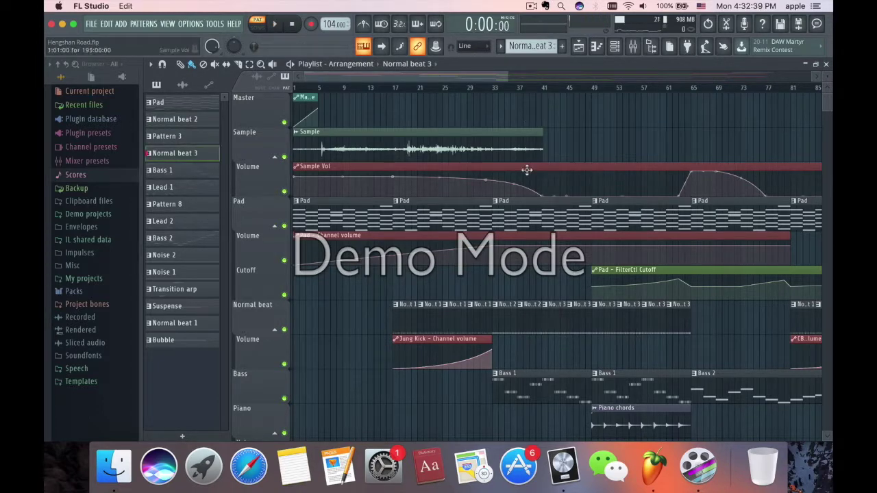
click(542, 85)
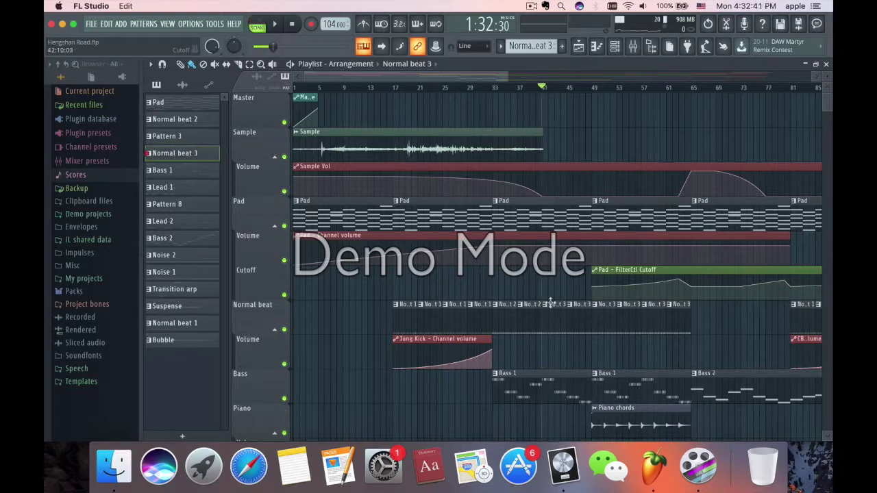
click(257, 24)
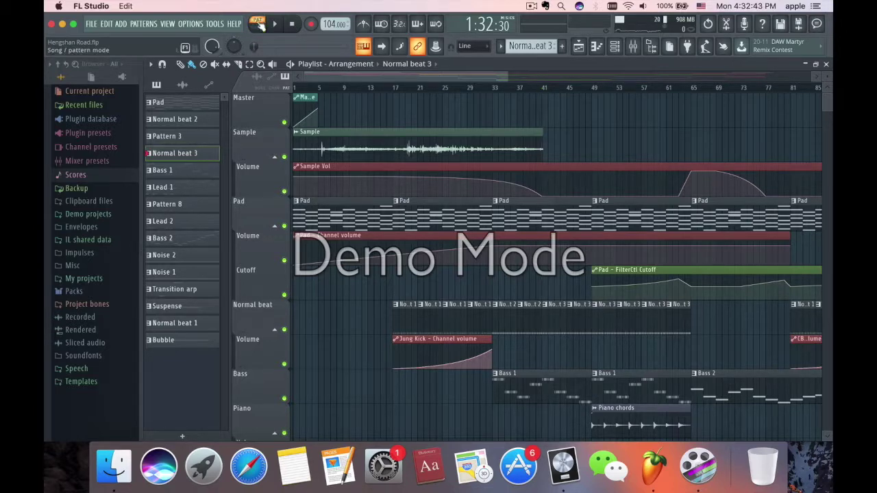
click(274, 24)
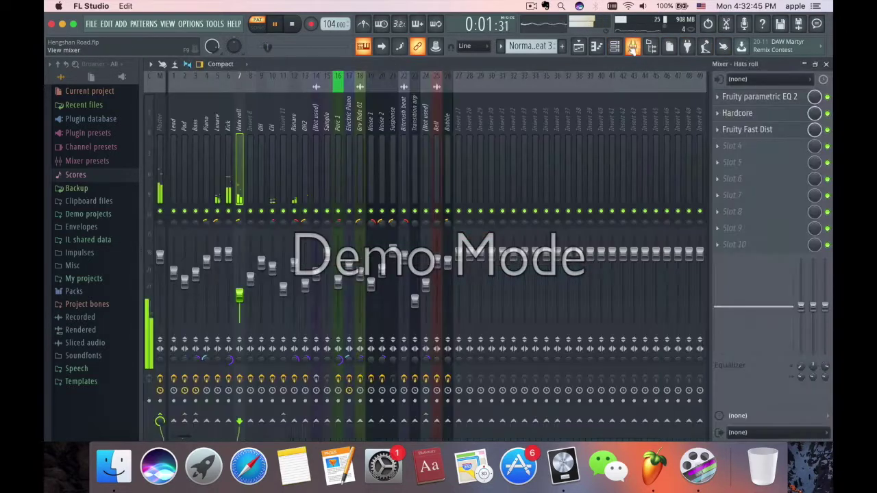
click(633, 46)
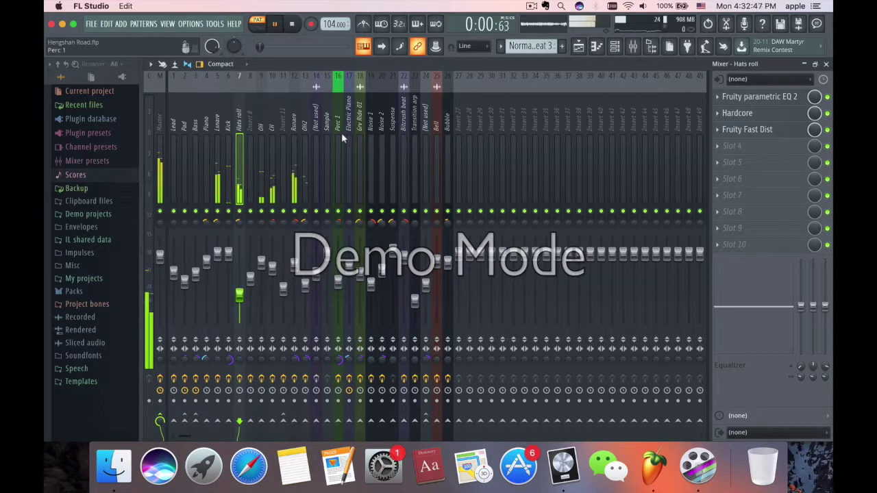
Solo the Rsnare and OH2 mixer tracks in turn during playback and show each track's effect chain
right_click(294, 211)
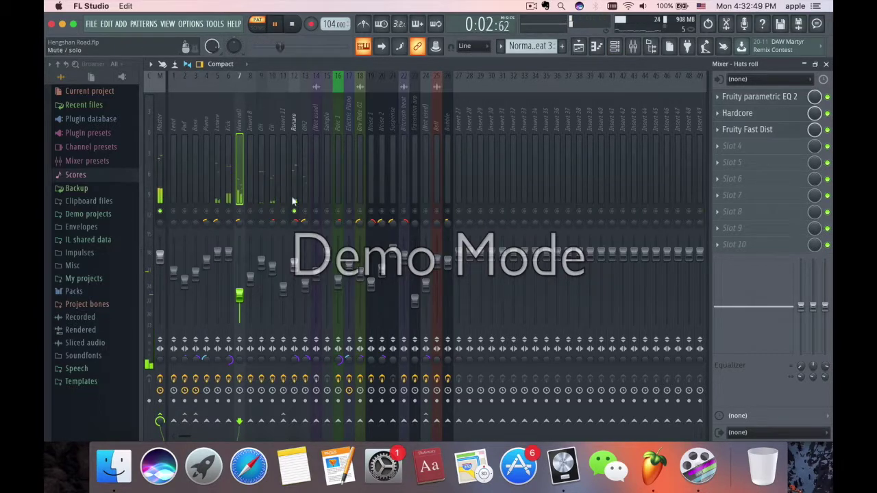
click(294, 128)
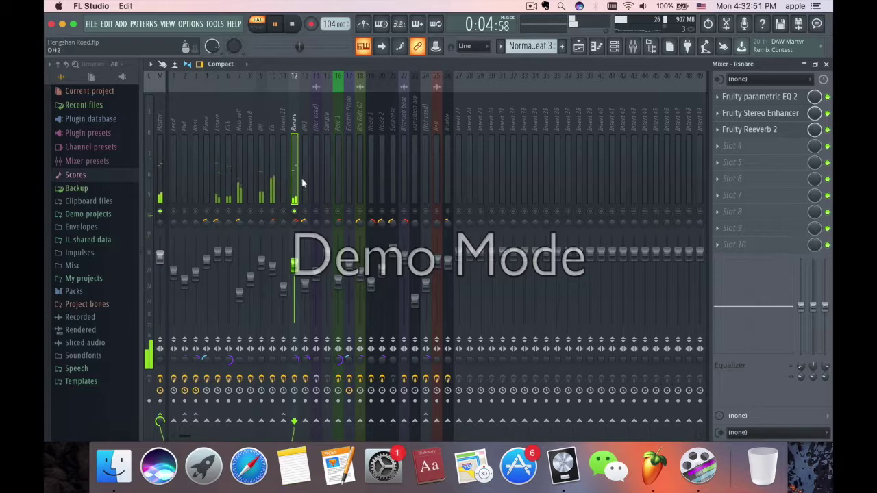
right_click(305, 211)
click(304, 127)
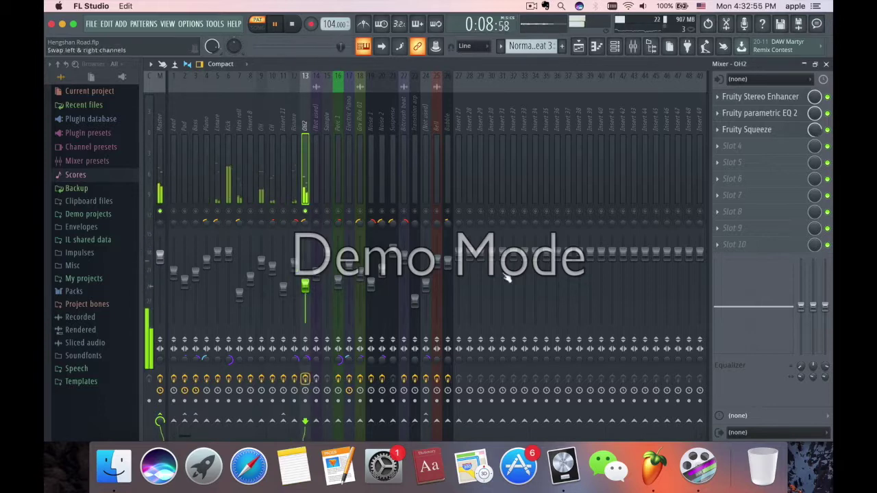
View the Fruity Squeeze effect on the soloed OH2 track and unsolo the track
click(774, 131)
click(482, 251)
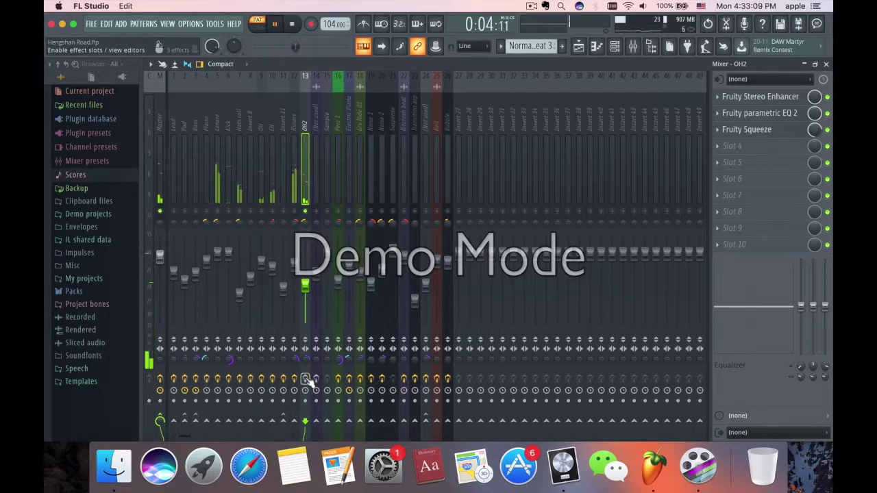
right_click(305, 210)
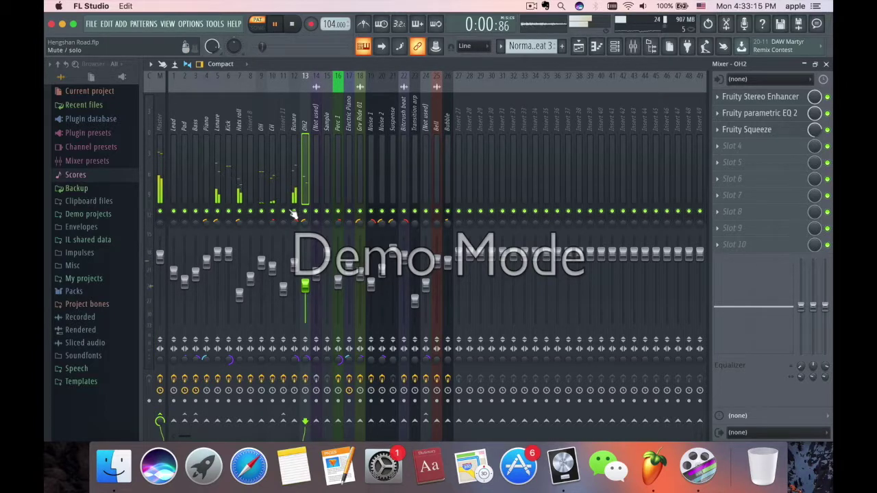
Audition the grouped Pad, Bass, Lsnare, Kick, Hats roll and Rsnare tracks in solo, restore all tracks, and close the mixer
right_click(231, 212)
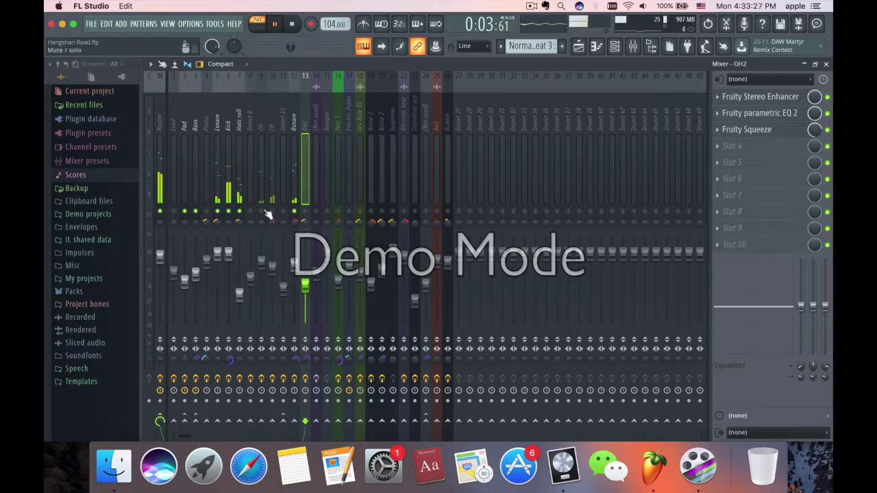
right_click(306, 211)
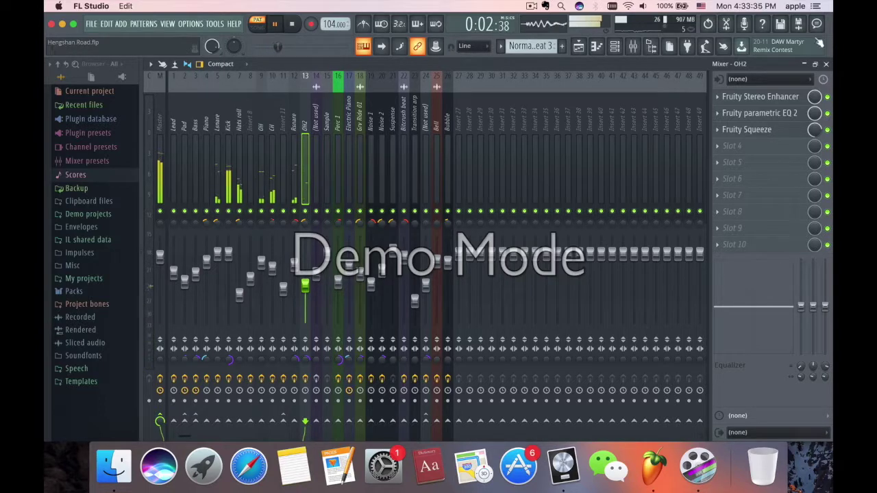
click(826, 63)
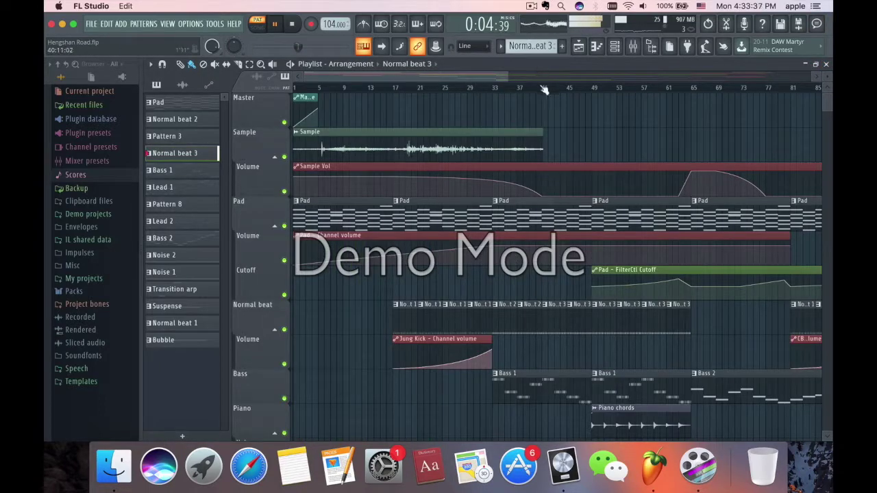
Play the song from bar 45 and select the Piano chords clip on the Piano playlist track
click(569, 89)
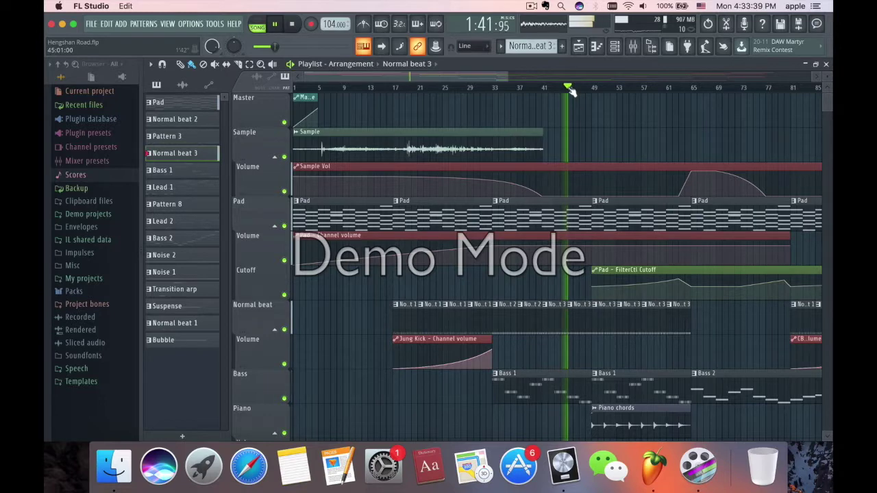
scroll(643, 235, down, 2)
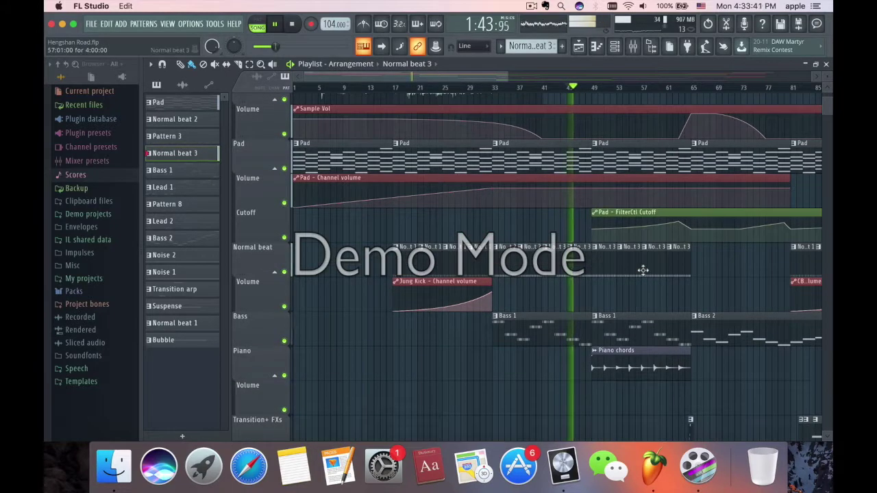
scroll(640, 266, down, 2)
scroll(643, 270, up, 1)
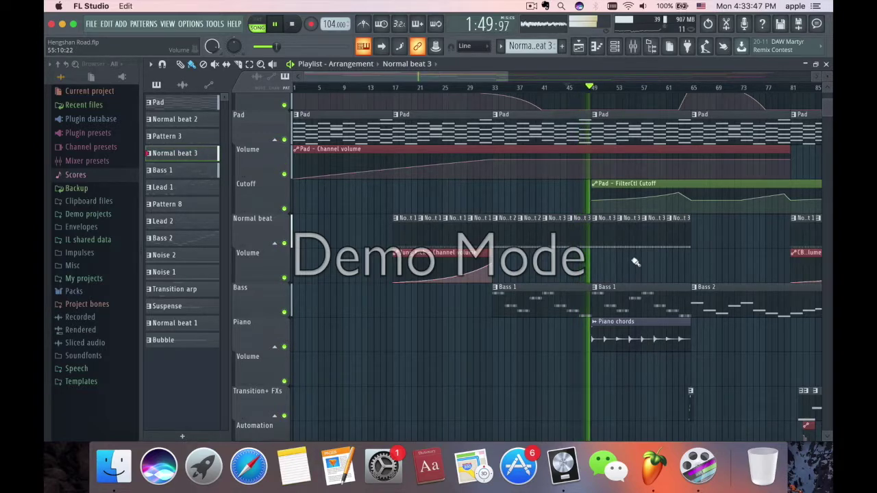
click(620, 328)
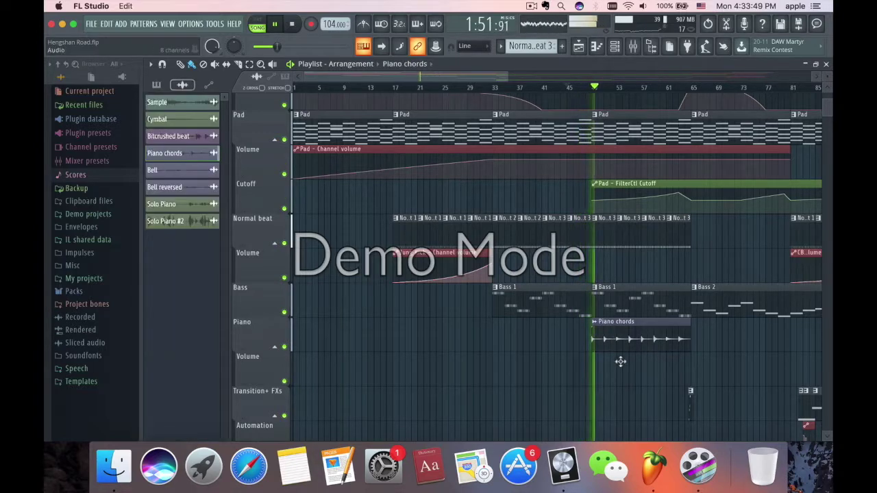
scroll(629, 403, down, 3)
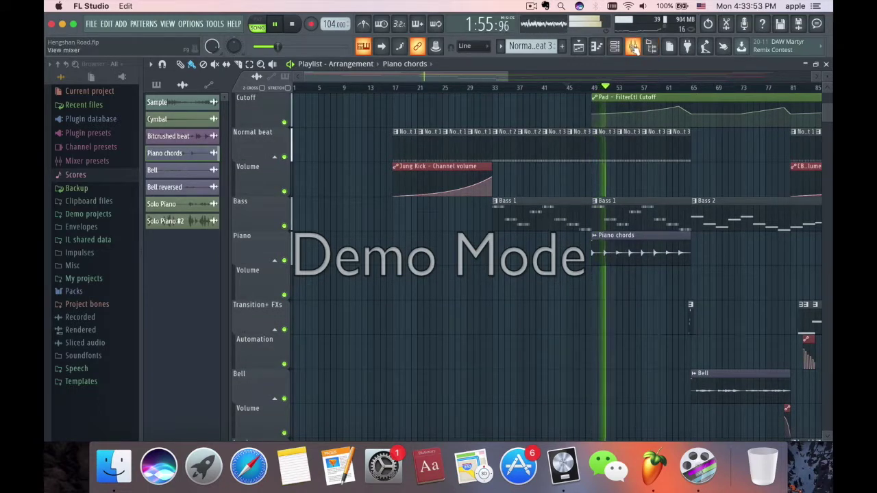
Check the Piano chords channel's mixer routing, view the Piano mixer track's levels and effects, and stop playback
click(615, 47)
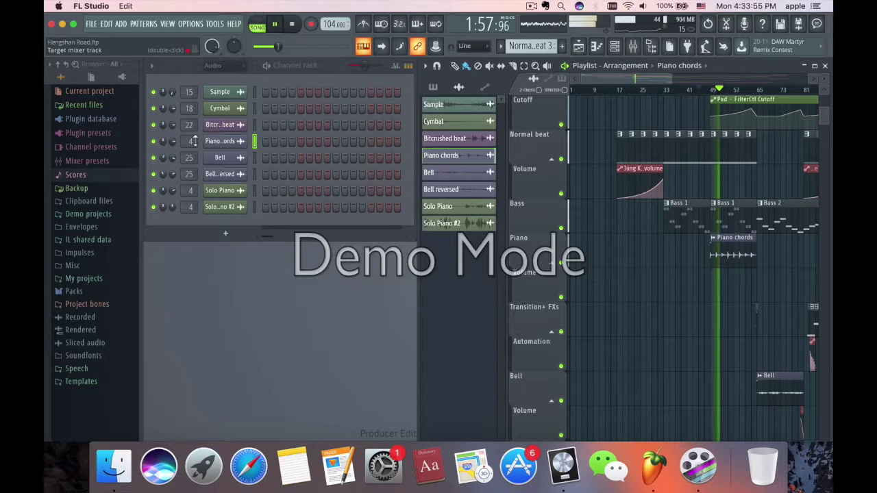
click(633, 46)
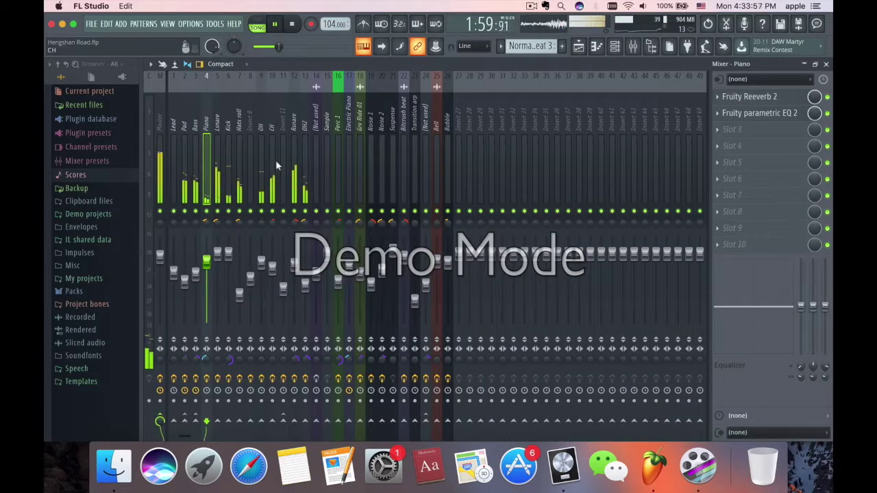
key(space)
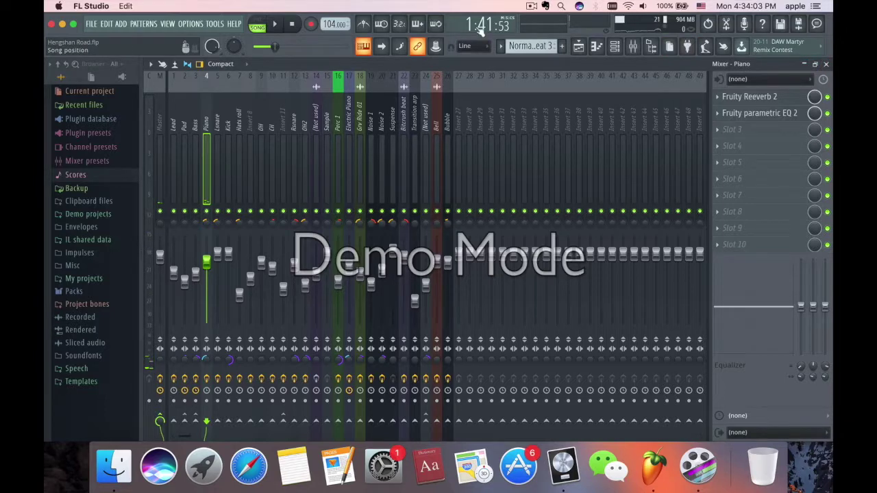
Restore the mixer to a smaller window, set the song position to bar 49, and frame the Piano chords clip in the playlist
click(815, 64)
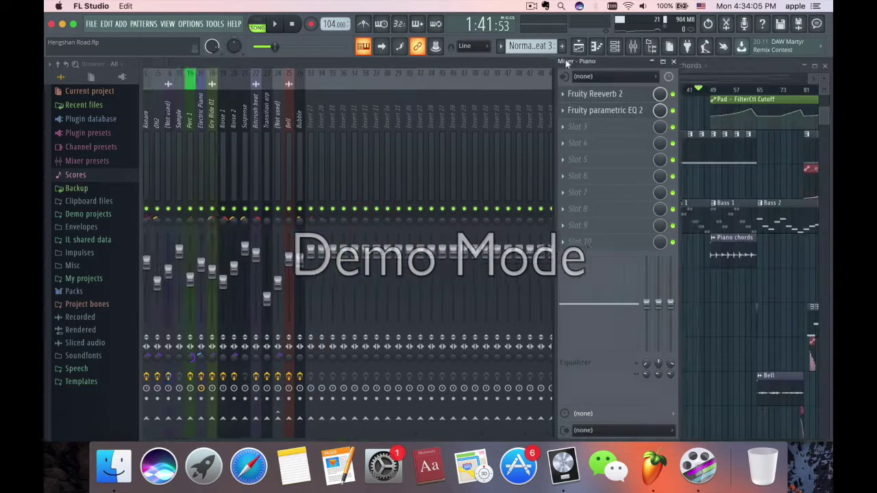
click(713, 92)
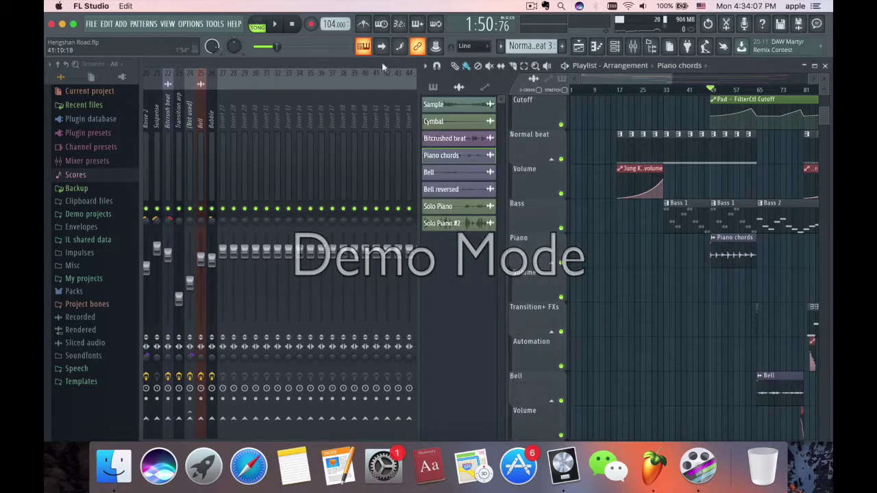
scroll(668, 83, up, 3)
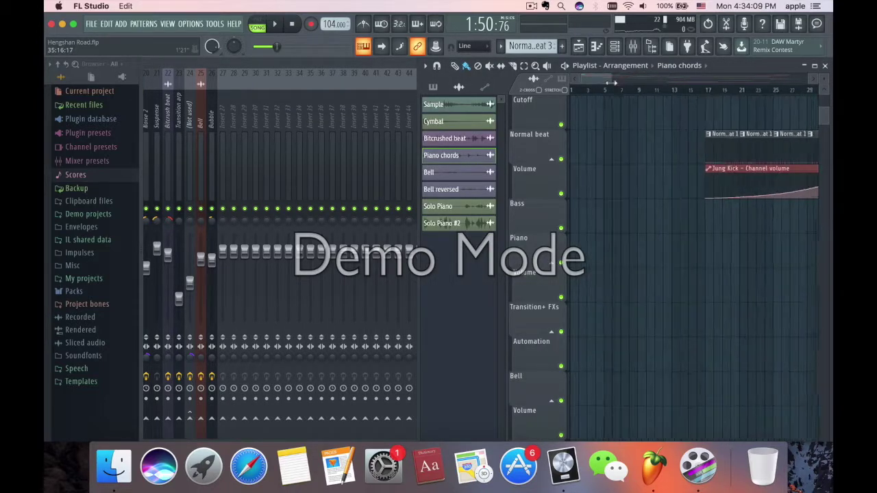
mouse_move(660, 83)
mouse_down()
mouse_move(647, 85)
mouse_move(660, 78)
mouse_move(652, 79)
mouse_up()
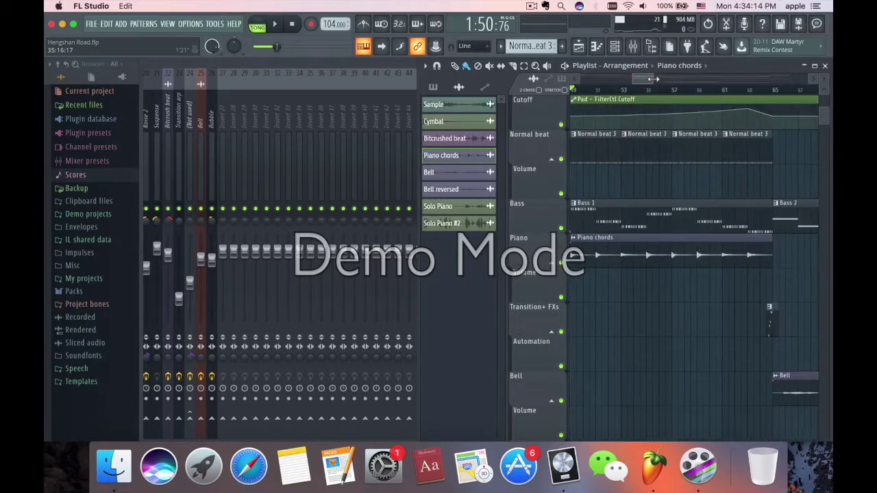
click(315, 68)
mouse_move(316, 69)
mouse_down()
mouse_move(261, 68)
mouse_move(338, 68)
mouse_move(327, 70)
mouse_up()
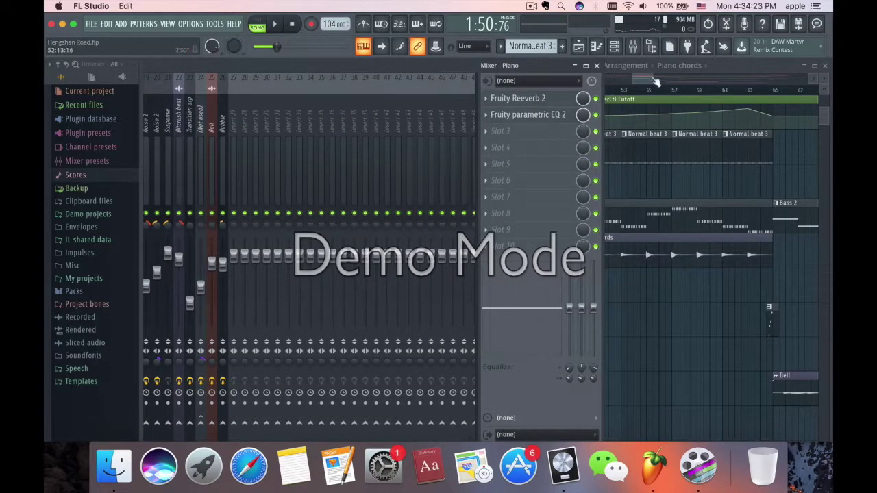
click(736, 65)
drag(633, 82, 660, 84)
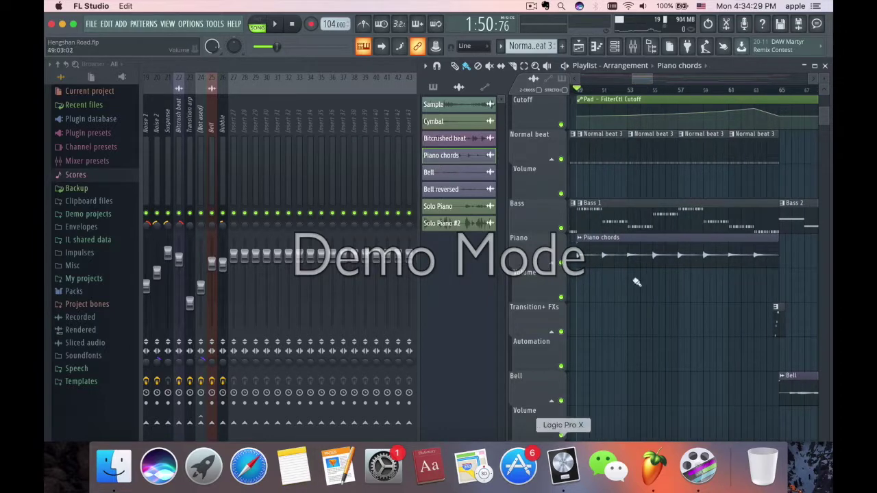
Switch to the Hengshan Road Supplement project in Logic Pro X, solo the Classical Piano track and play it from the start
click(562, 466)
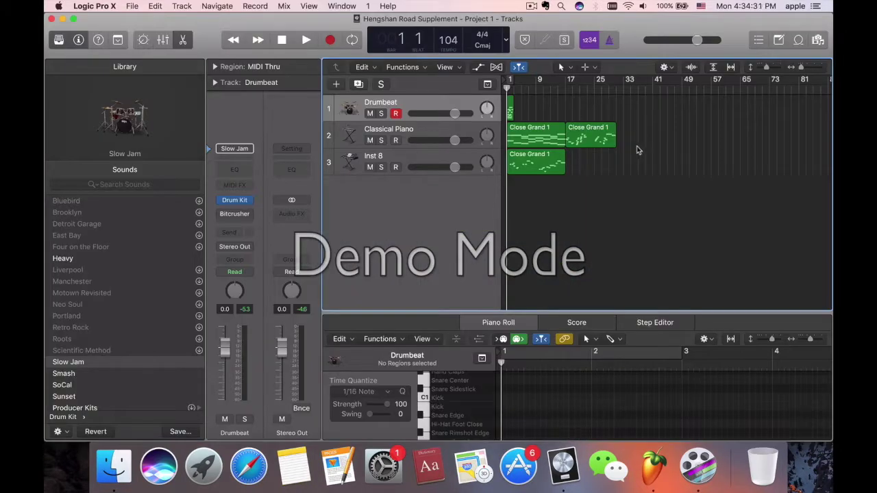
scroll(636, 142, up, 3)
scroll(636, 142, down, 3)
scroll(636, 142, up, 2)
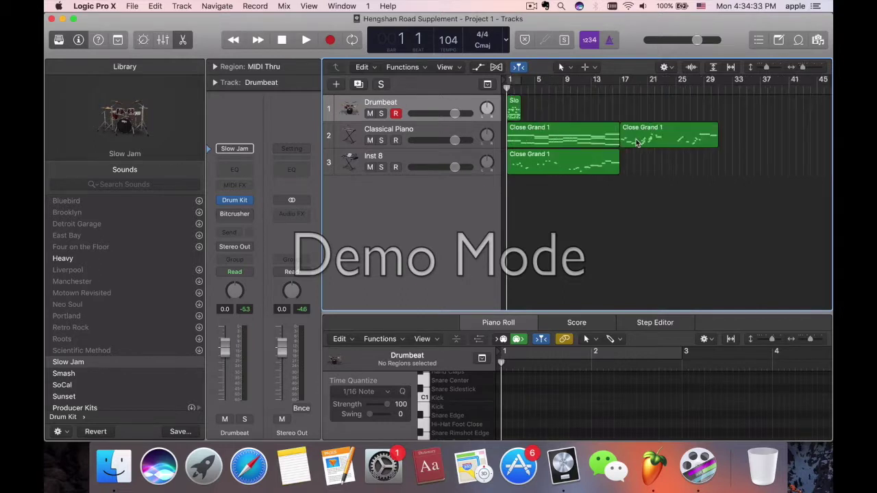
scroll(637, 151, up, 2)
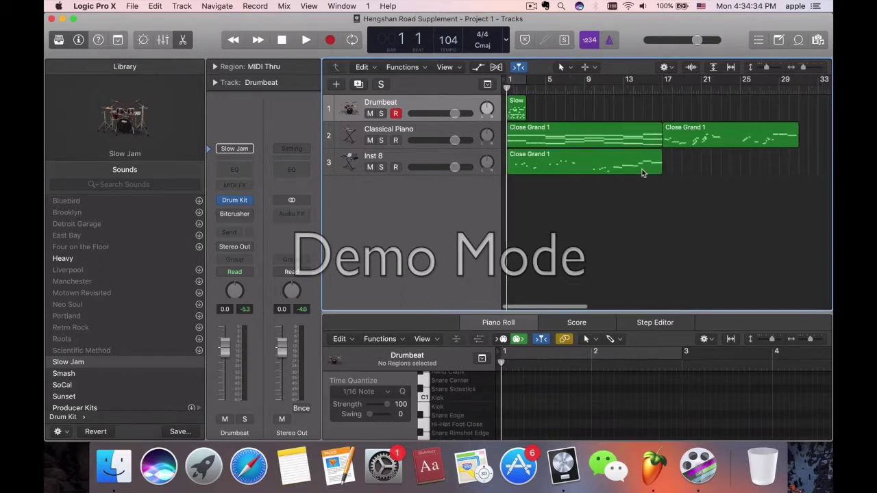
click(434, 131)
key(s)
key(space)
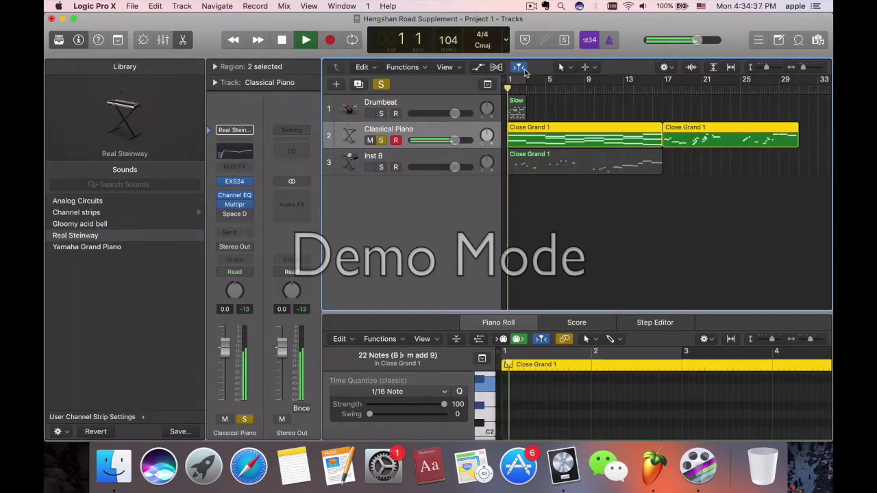
Select the first Close Grand 1 region on the Classical Piano track and view its notes in the Piano Roll during playback
click(531, 110)
click(534, 139)
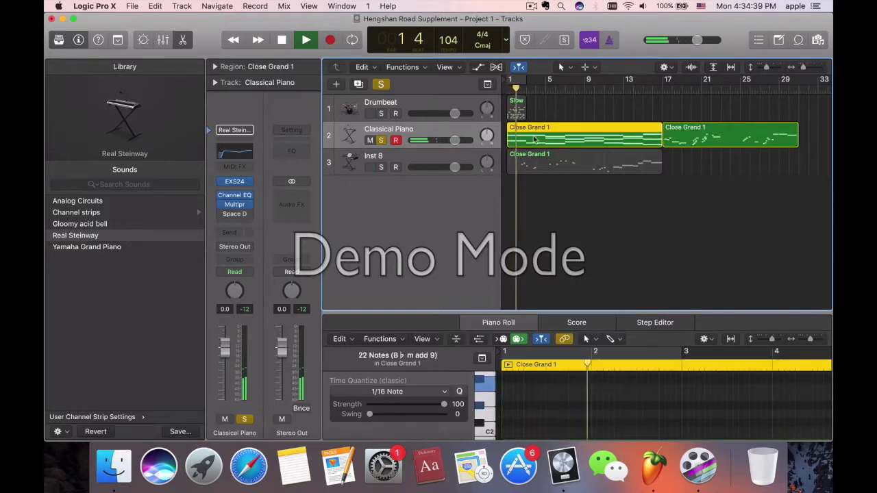
scroll(540, 372, up, 5)
click(542, 398)
scroll(541, 398, down, 2)
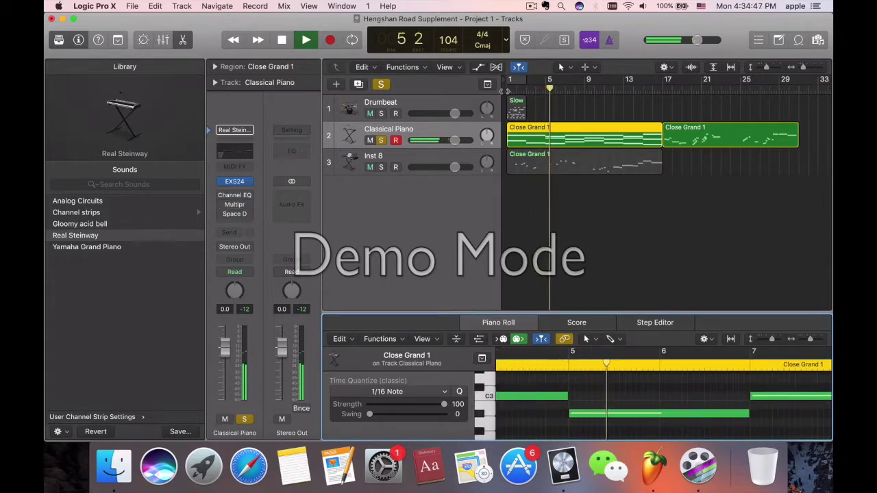
View the Channel EQ and Multipressor settings on the Classical Piano track during playback, and deselect the region
click(233, 196)
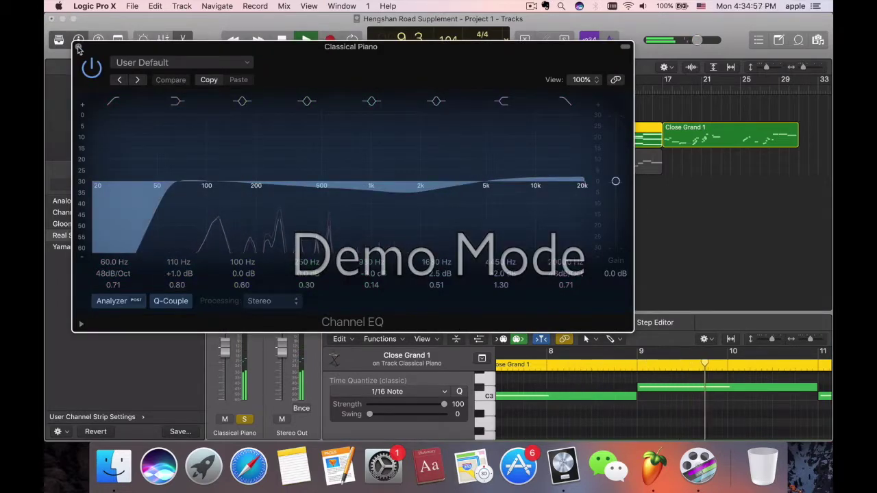
click(78, 48)
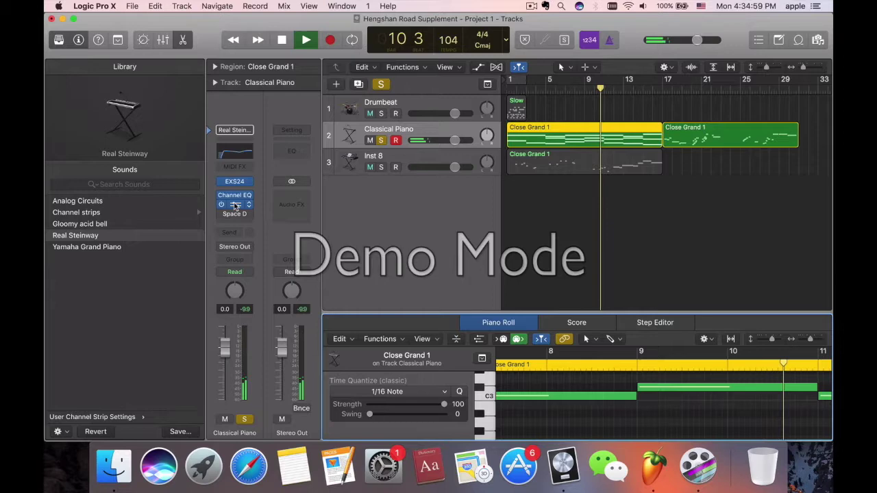
click(235, 204)
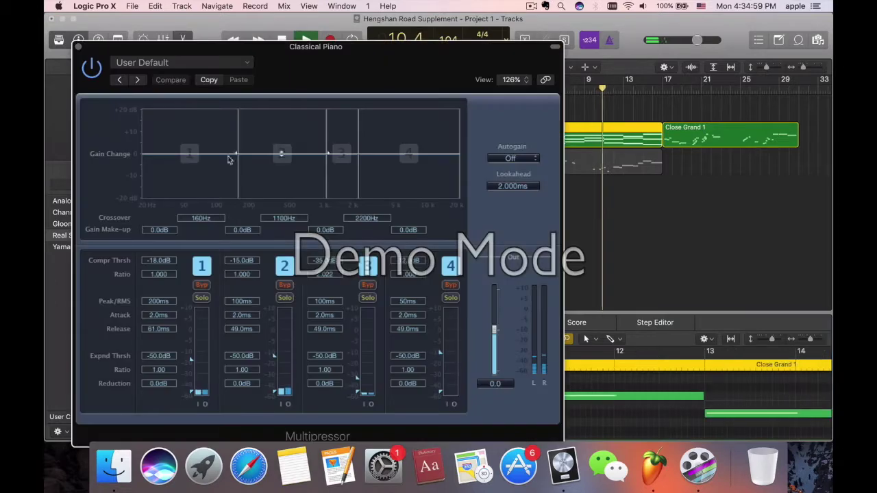
click(79, 48)
click(649, 201)
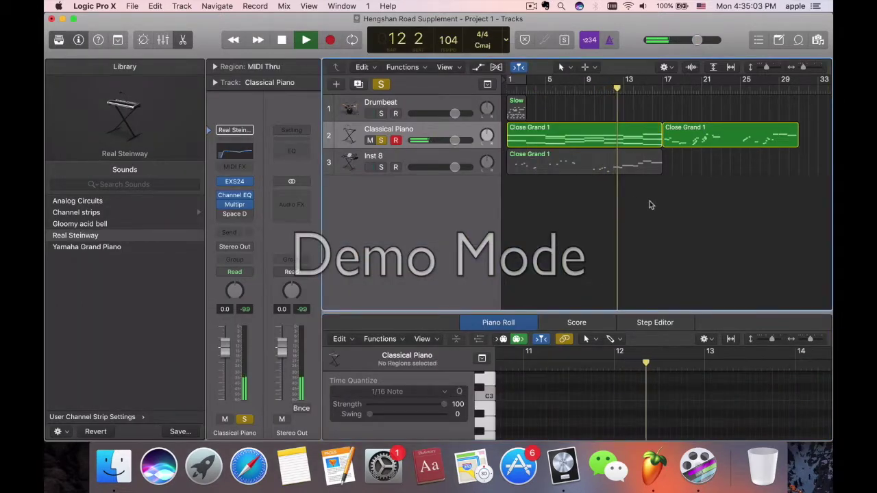
Stop playback, clear the Classical Piano solo, and select that track's first Close Grand 1 region
scroll(649, 200, right, 5)
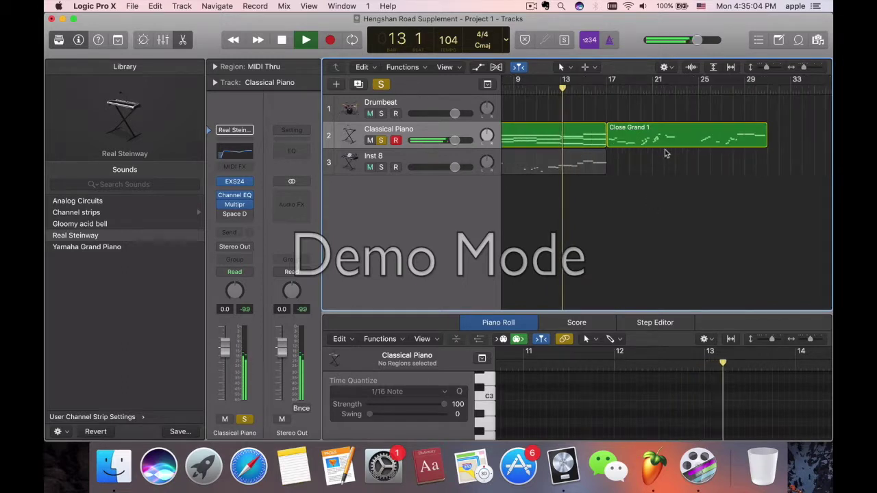
scroll(665, 150, left, 5)
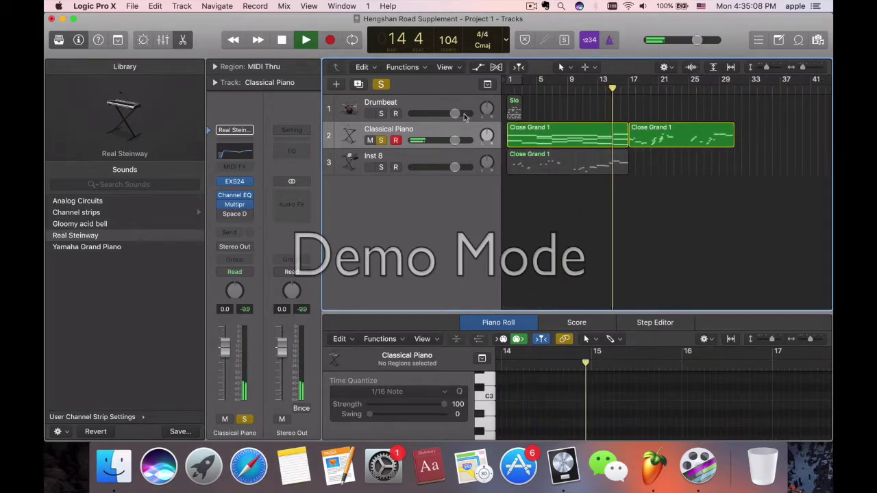
key(space)
key(s)
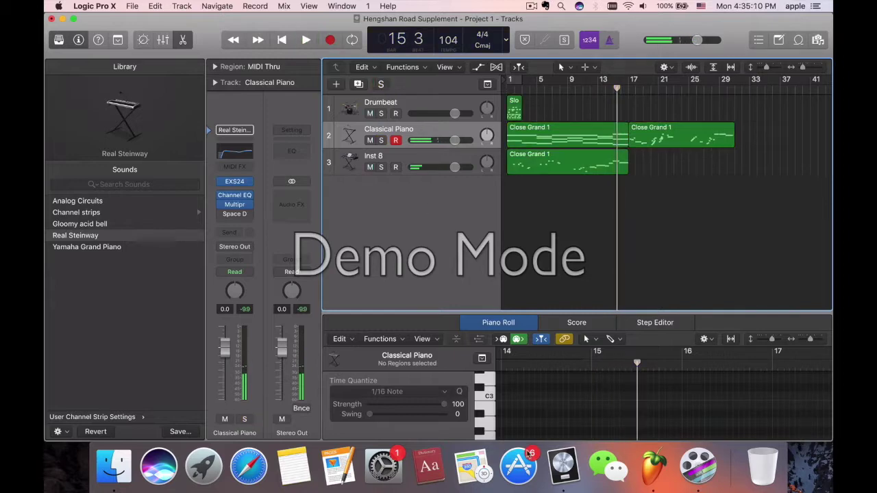
click(581, 132)
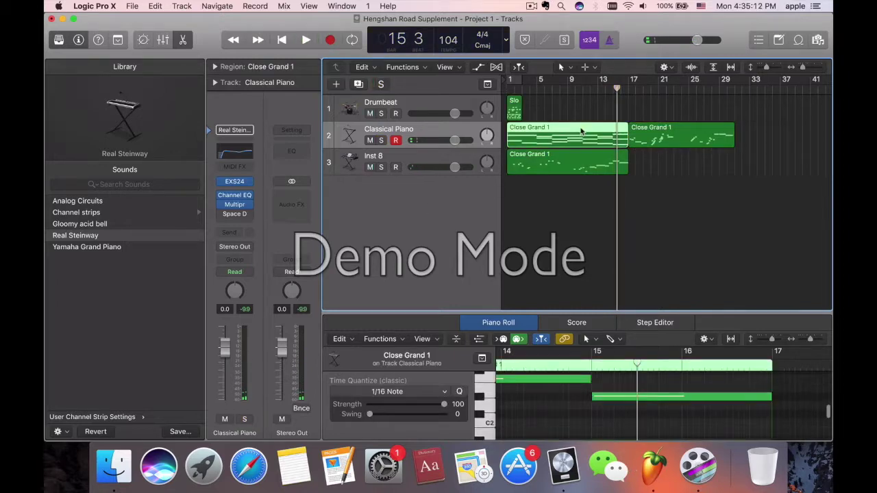
Switch to FL Studio, enlarge the mixer, and play the song with the Piano track soloed
click(652, 465)
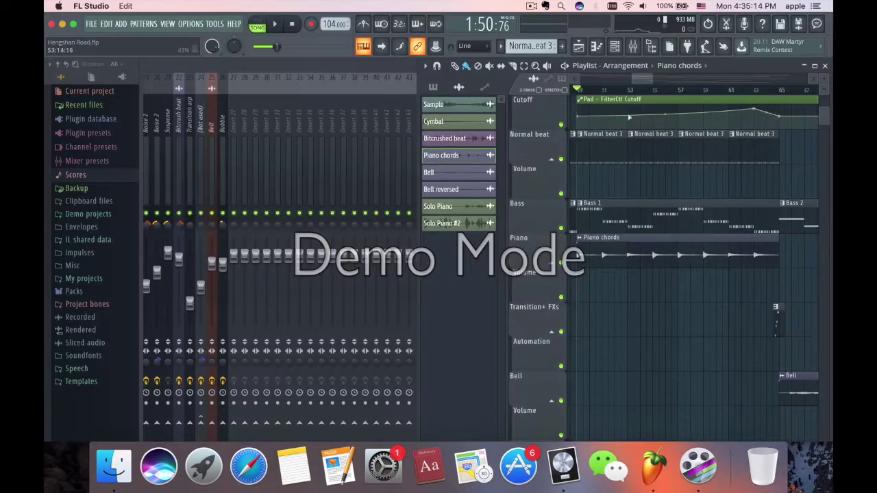
double_click(364, 63)
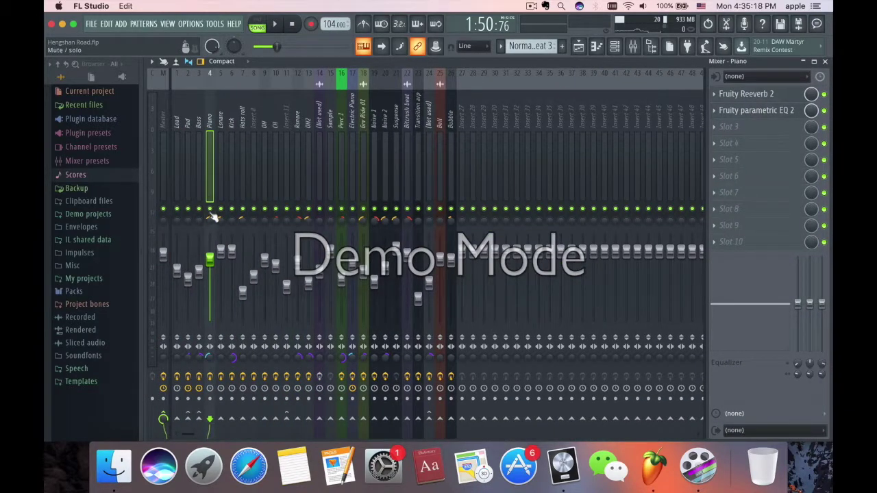
key(space)
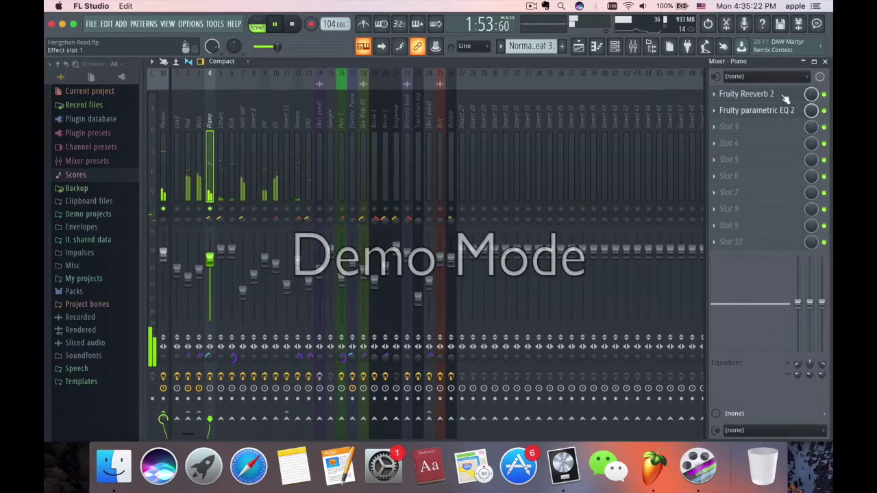
View the settings of Fruity Reeverb 2 and Fruity parametric EQ 2 on the Piano mixer track
click(753, 94)
click(553, 145)
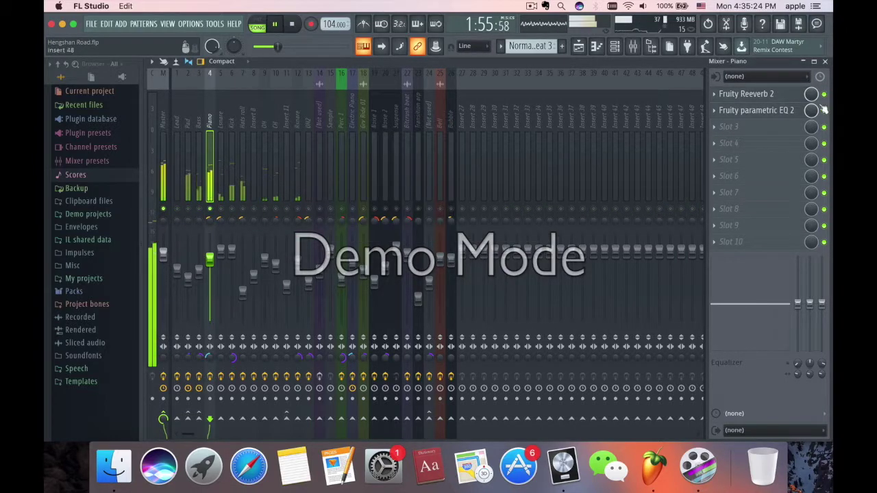
click(784, 116)
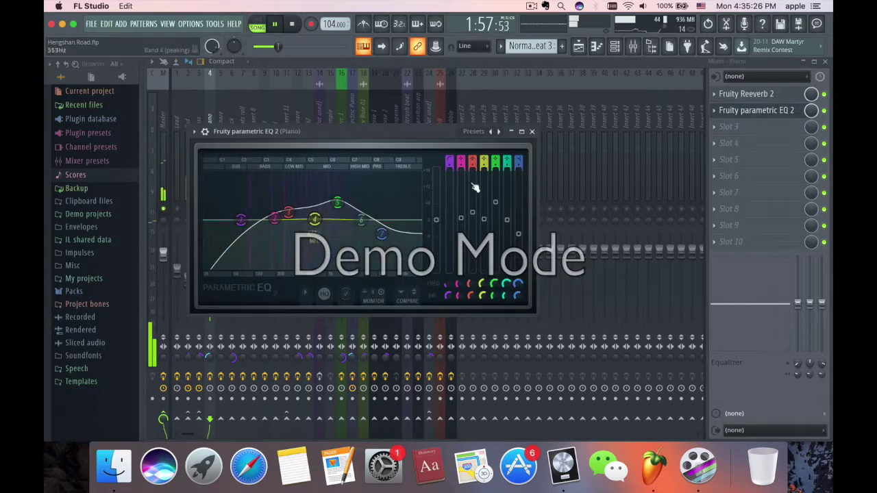
click(532, 133)
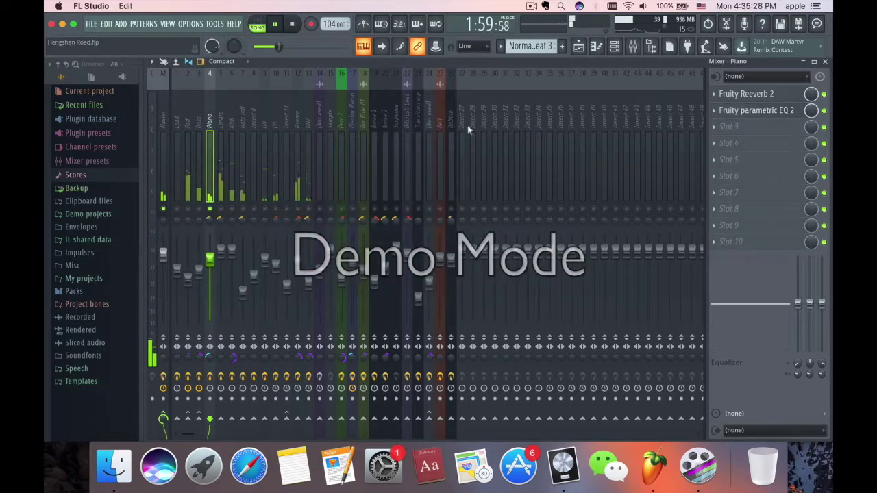
Hide the mixer, move the song position to bar 63 in the playlist, and stop playback
click(826, 61)
click(633, 46)
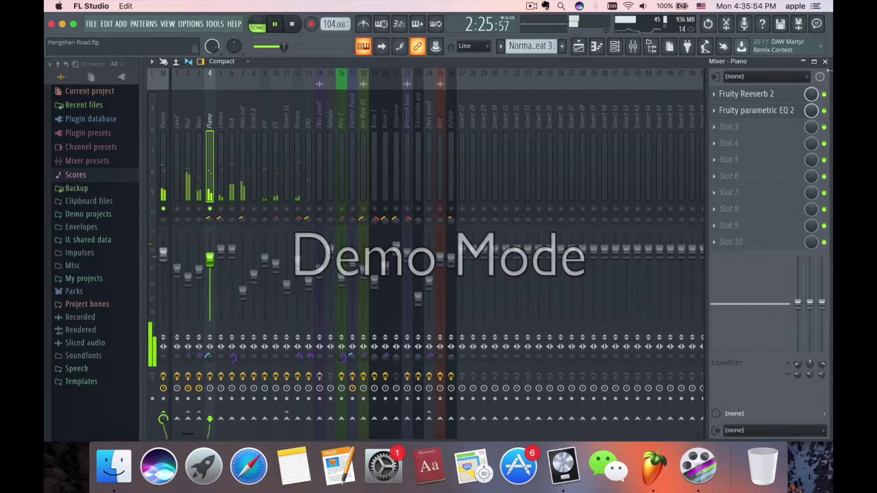
click(825, 61)
click(753, 91)
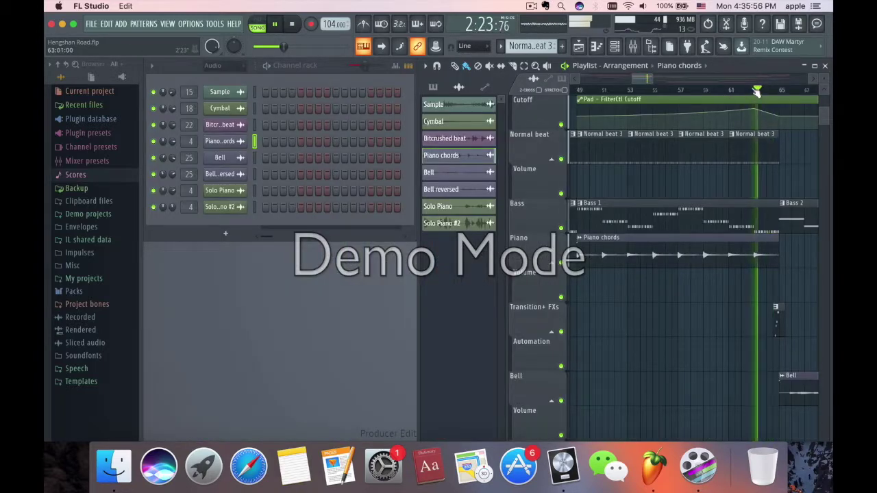
key(space)
Turn off the Piano mixer track's solo, resume playback from bar 63, and hide the mixer
click(633, 47)
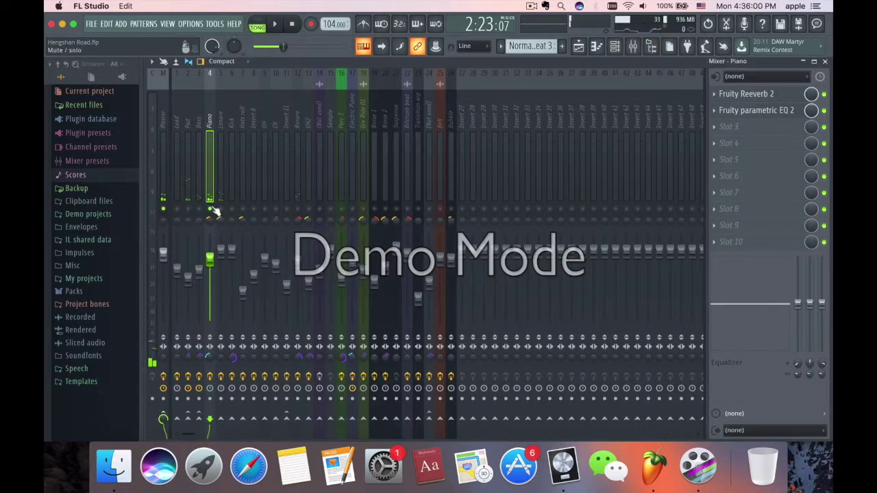
key(space)
click(825, 61)
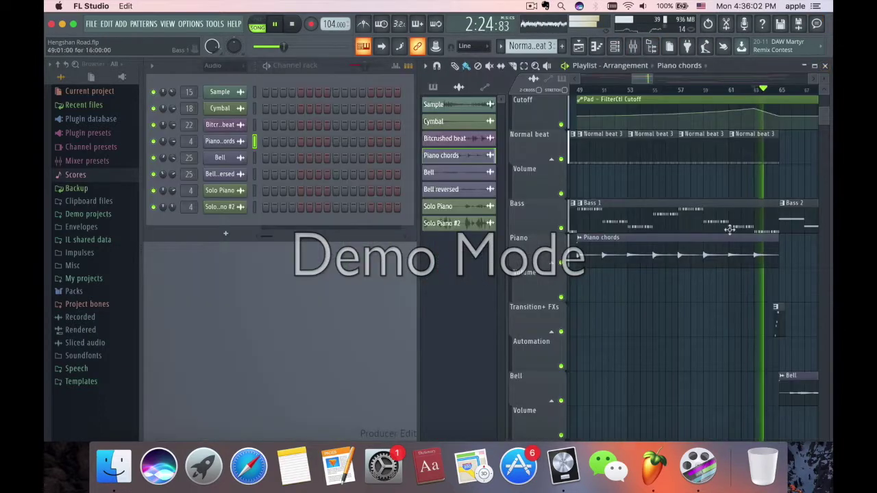
Stop playback at the start of the Bell section, select bars 65 to 81 in the playlist, and play that range
scroll(729, 230, up, 5)
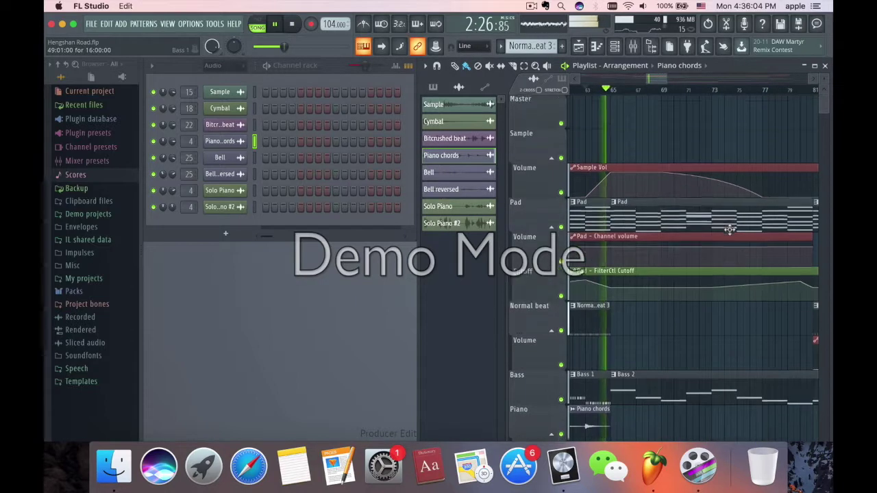
scroll(728, 231, down, 6)
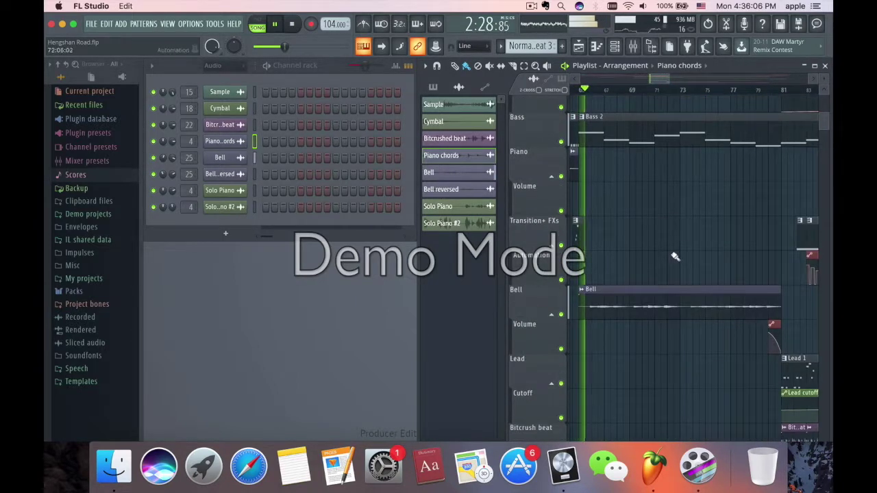
key(space)
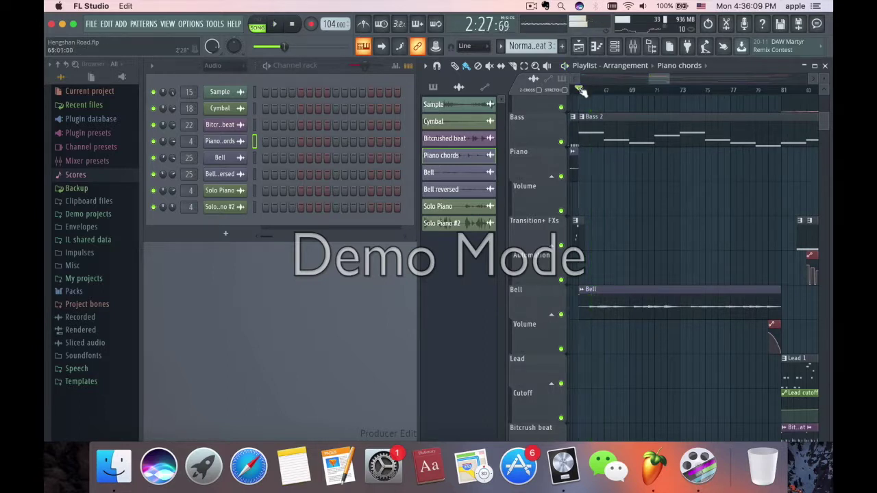
mouse_move(580, 91)
mouse_down()
mouse_move(763, 92)
mouse_move(619, 93)
mouse_up()
scroll(656, 189, right, 2)
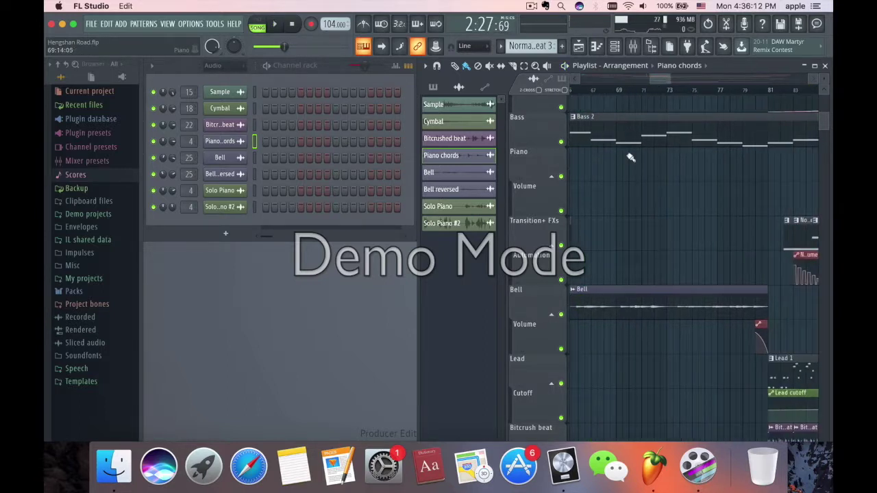
drag(589, 92, 755, 89)
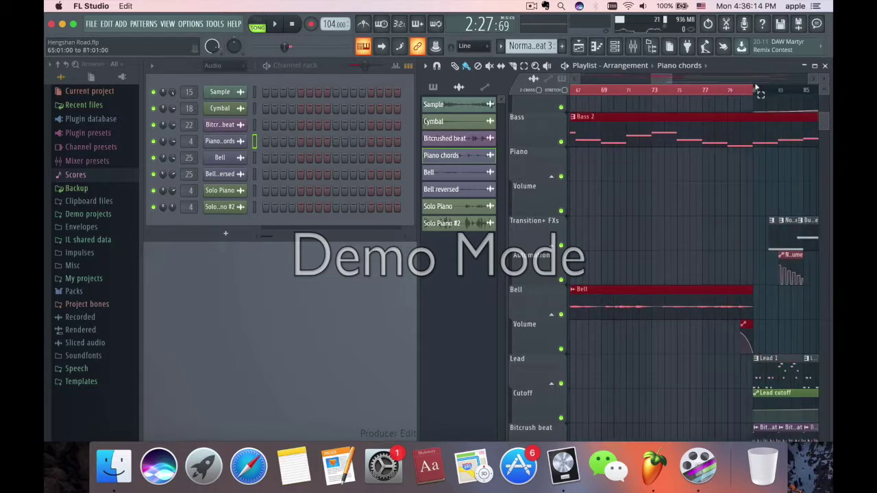
scroll(689, 259, left, 2)
key(space)
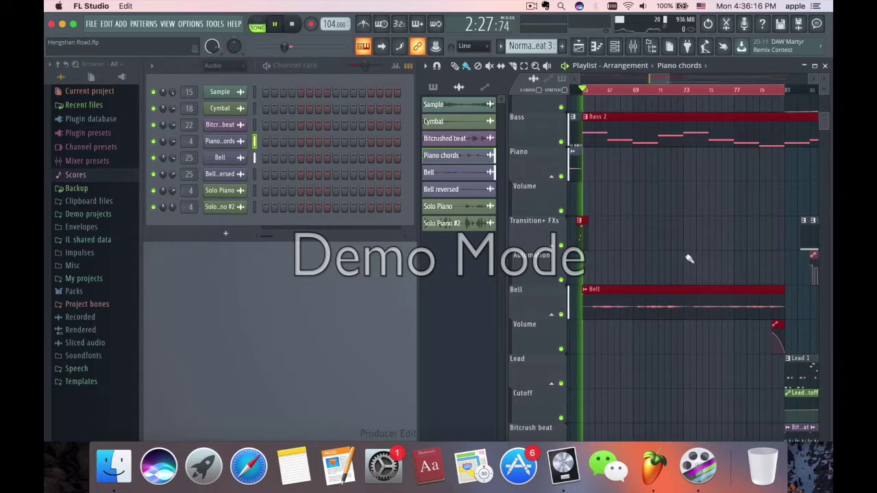
Pick the Bass 2 and Bell clips in the playlist during playback, and check the Bell channel's settings
scroll(675, 223, up, 5)
click(636, 333)
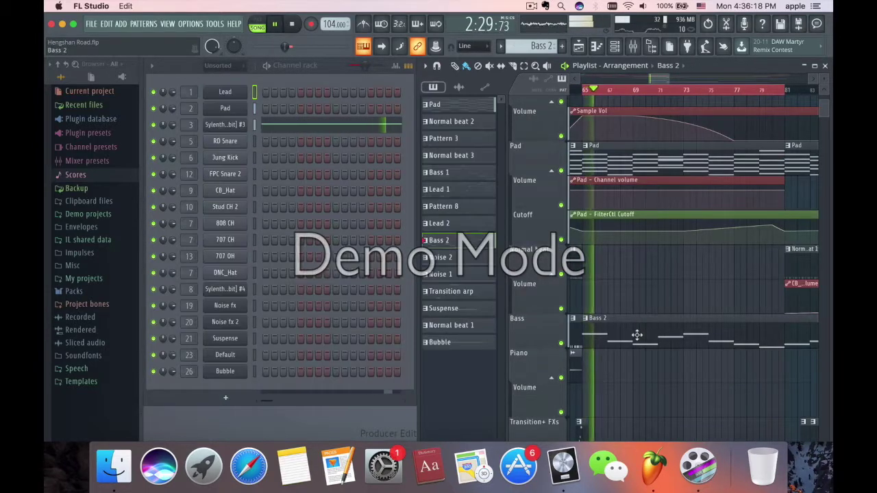
scroll(635, 337, down, 1)
scroll(634, 337, down, 6)
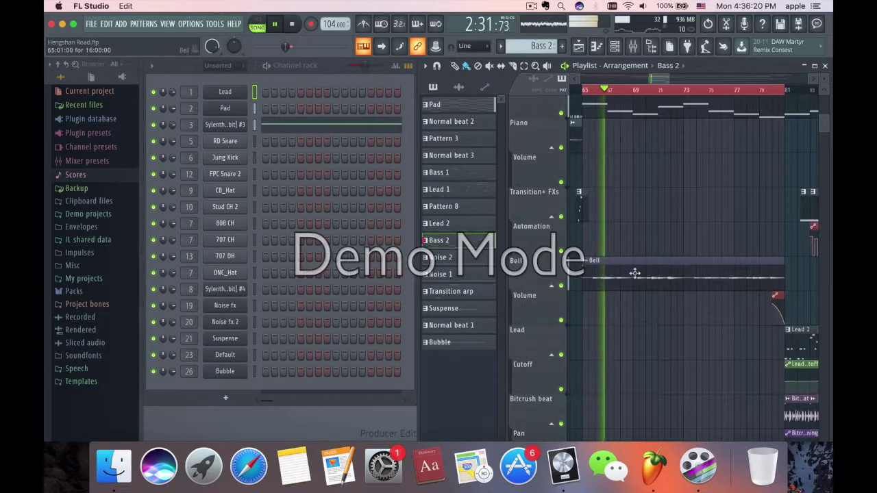
click(634, 267)
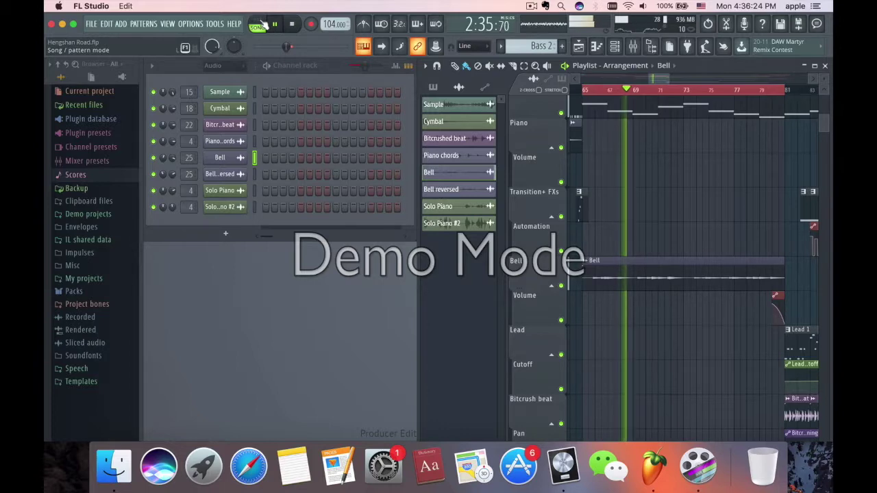
click(220, 157)
click(505, 145)
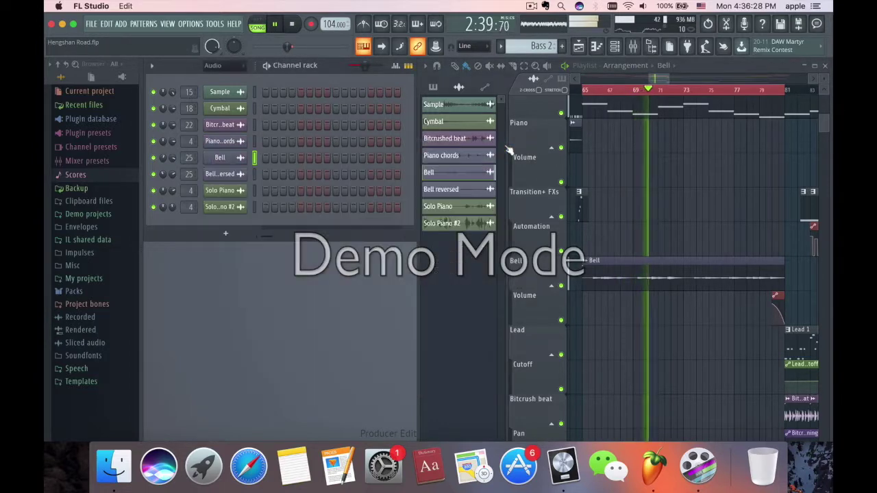
Switch to Logic Pro X, select the region on the Inst 8 track, and rename the track as Bell
click(561, 466)
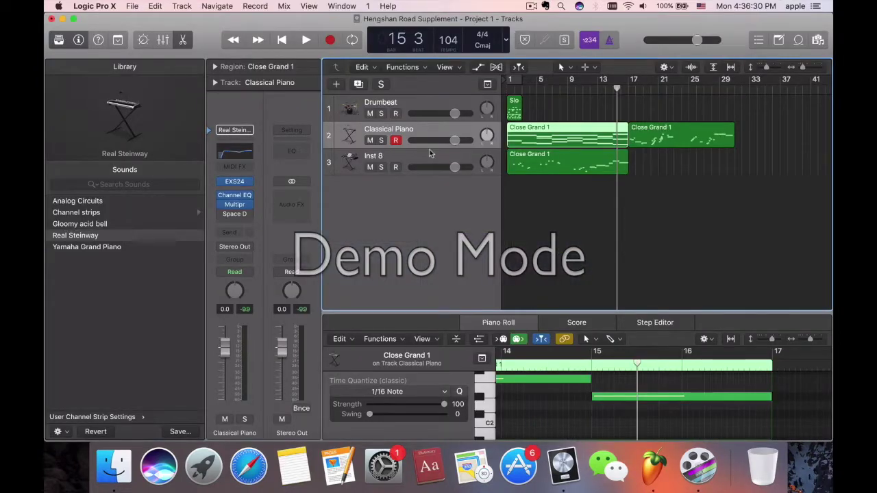
click(533, 163)
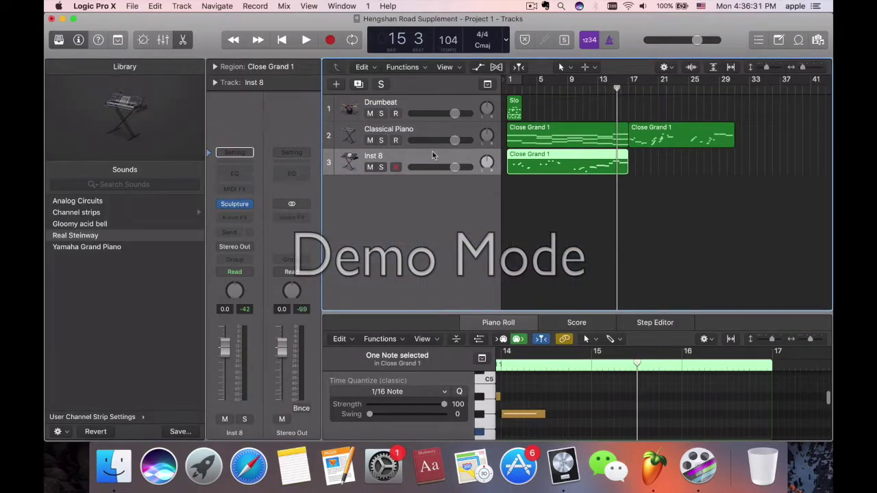
double_click(370, 156)
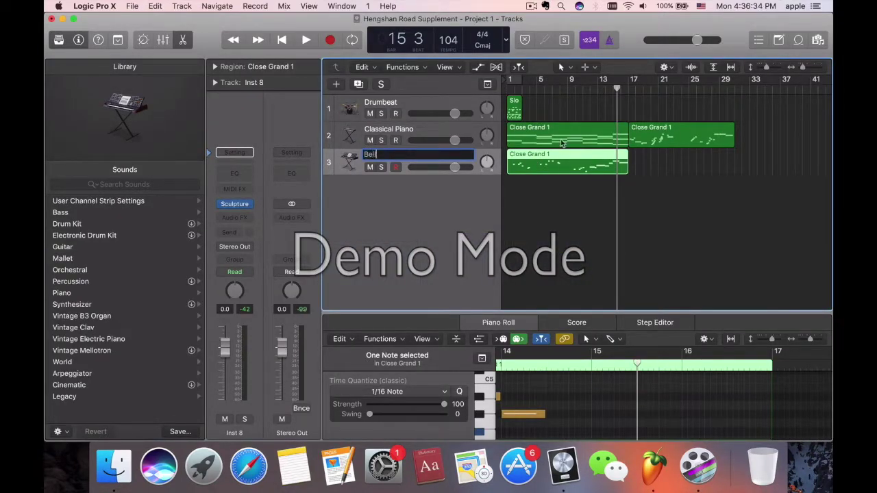
key(Return)
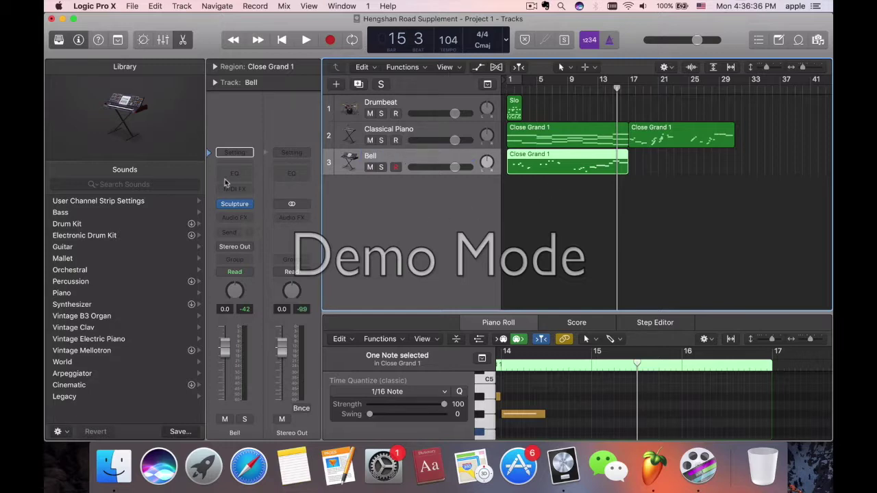
View the Bell track's Sculpture instrument settings while playing the soloed track from the start, and close the plug-in window
click(234, 205)
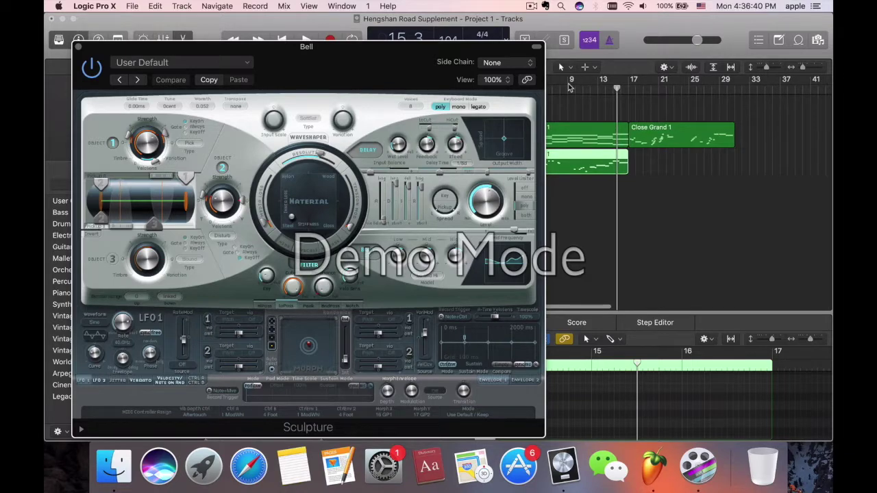
click(573, 91)
key(Return)
mouse_move(435, 57)
mouse_down()
mouse_move(110, 29)
mouse_move(218, 39)
mouse_move(461, 29)
mouse_move(450, 37)
mouse_move(402, 29)
mouse_move(411, 40)
mouse_move(463, 48)
mouse_up()
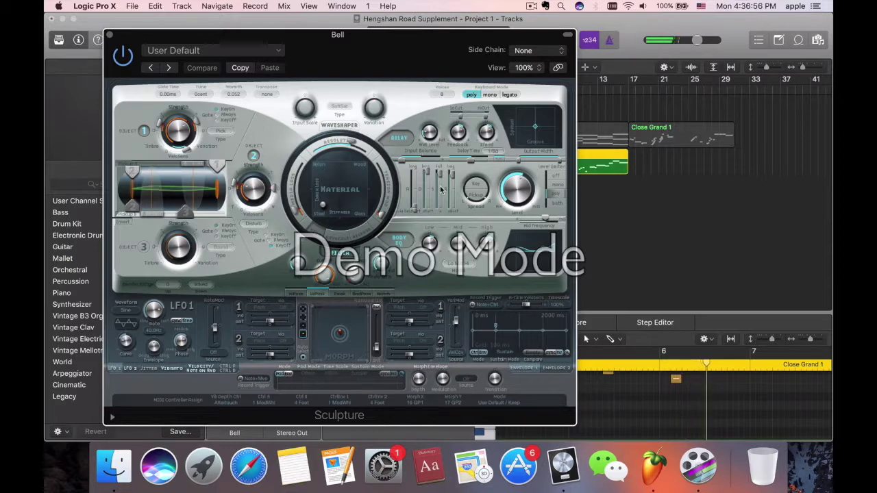
click(110, 35)
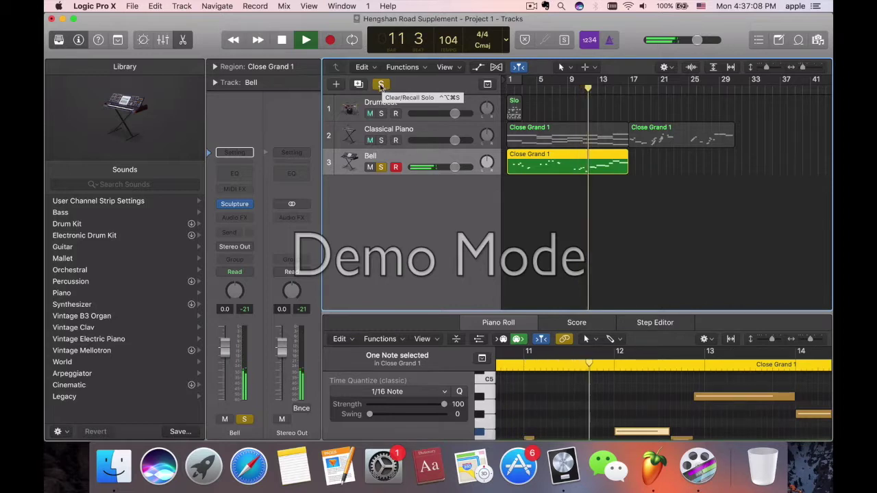
Stop playback, clear the solo on the Bell track, and switch back to FL Studio
key(space)
click(381, 84)
click(653, 466)
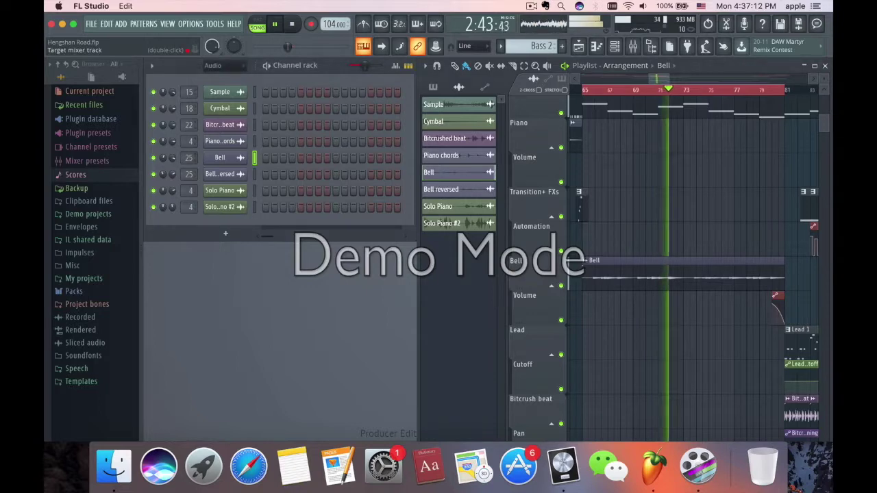
View the Bell mixer track's effects during playback and close the mixer
key(F9)
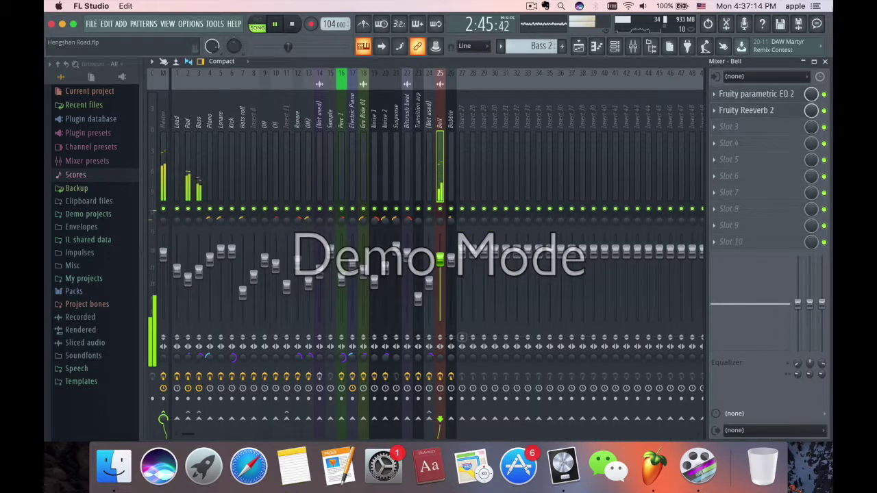
click(825, 62)
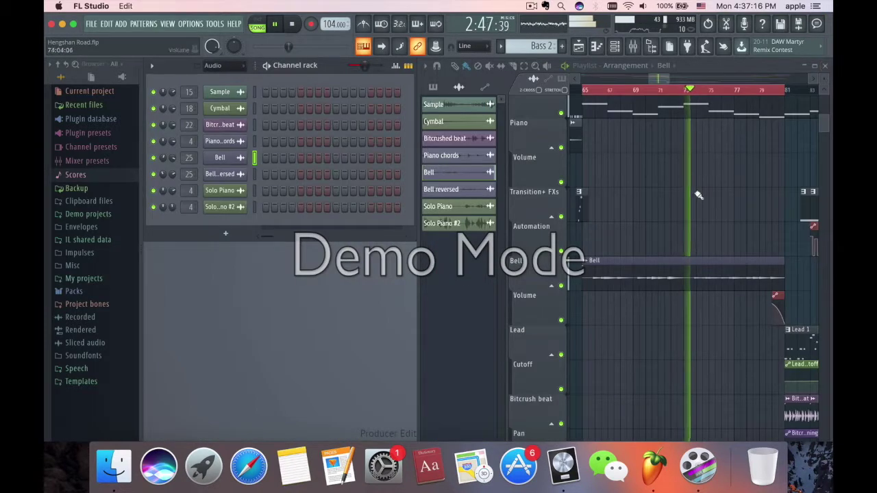
Pick the Pad clip in the playlist and play the selected range of bars 73 to 81
scroll(697, 192, up, 2)
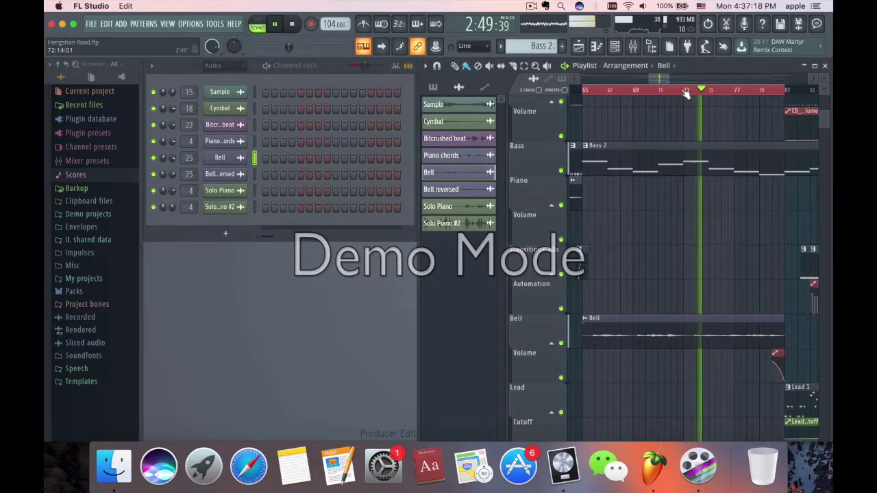
scroll(686, 96, up, 4)
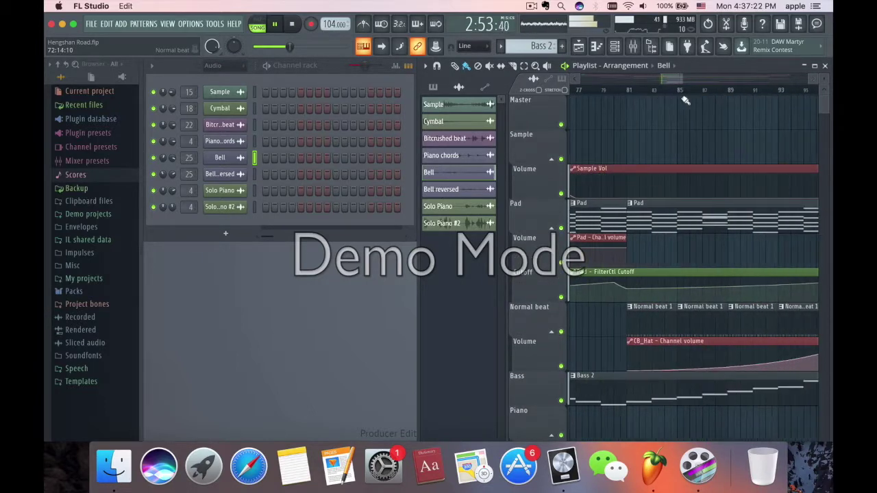
click(644, 212)
scroll(616, 137, left, 3)
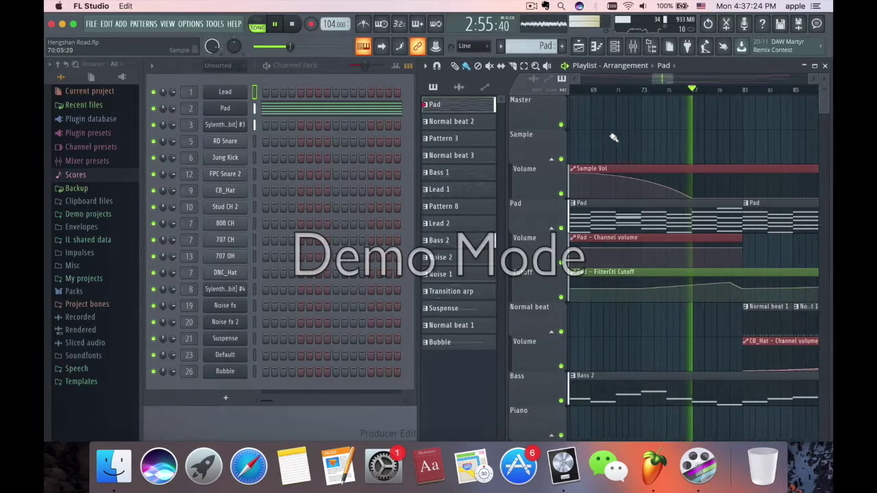
click(644, 93)
drag(644, 93, 744, 97)
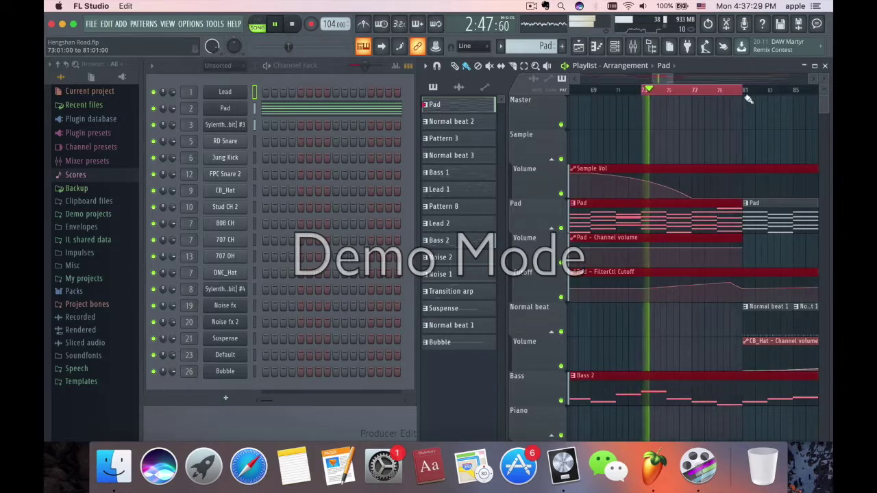
Pick the Pad FilterCtl Cutoff automation clip in the playlist and clear the selected bar range during playback
click(703, 118)
click(630, 271)
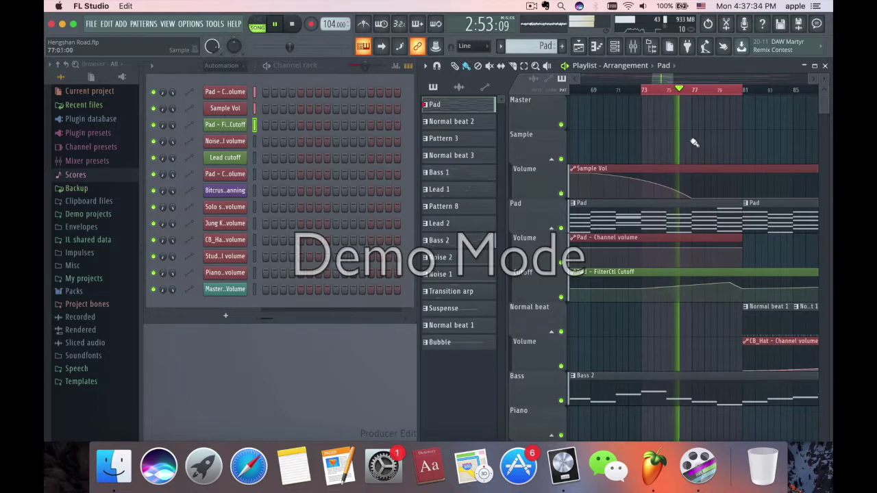
click(688, 96)
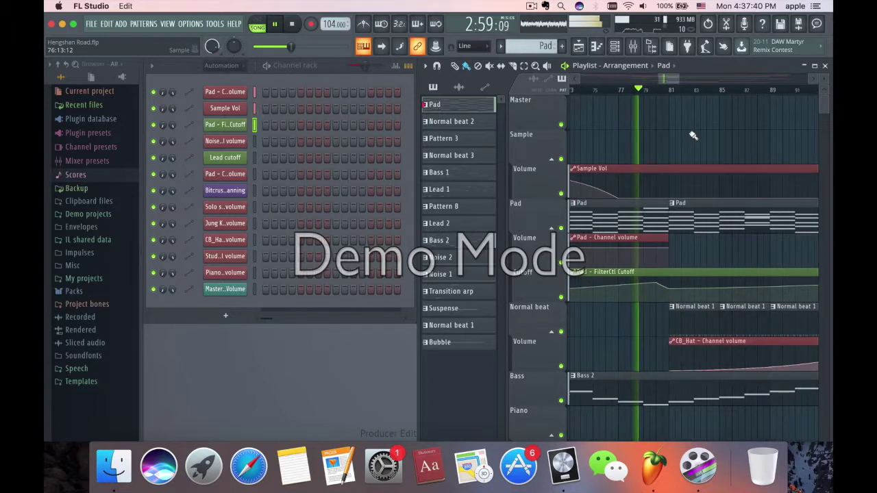
Select bars 81 to 97 in the playlist and stop playback
scroll(693, 135, down, 3)
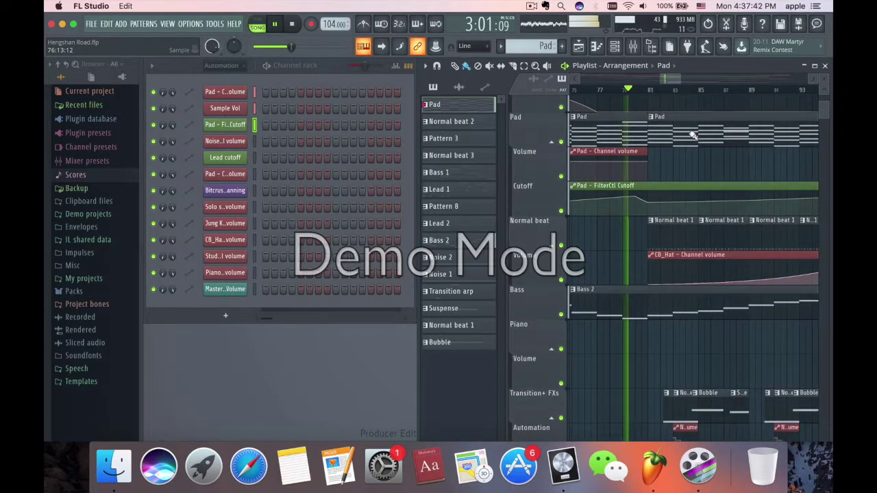
scroll(678, 131, down, 4)
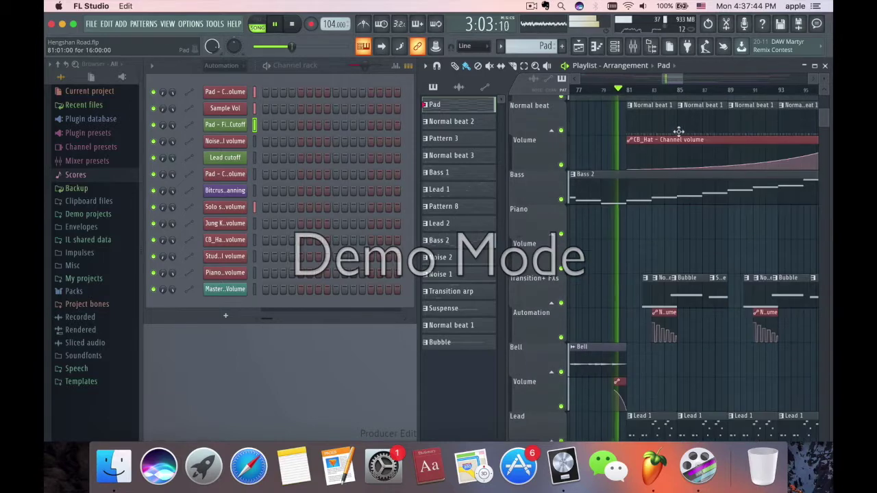
scroll(678, 132, up, 3)
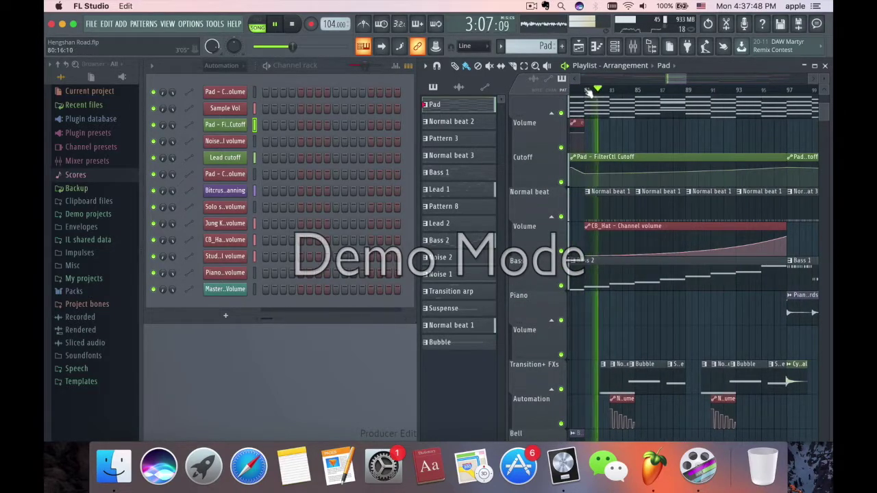
key(ctrl+a)
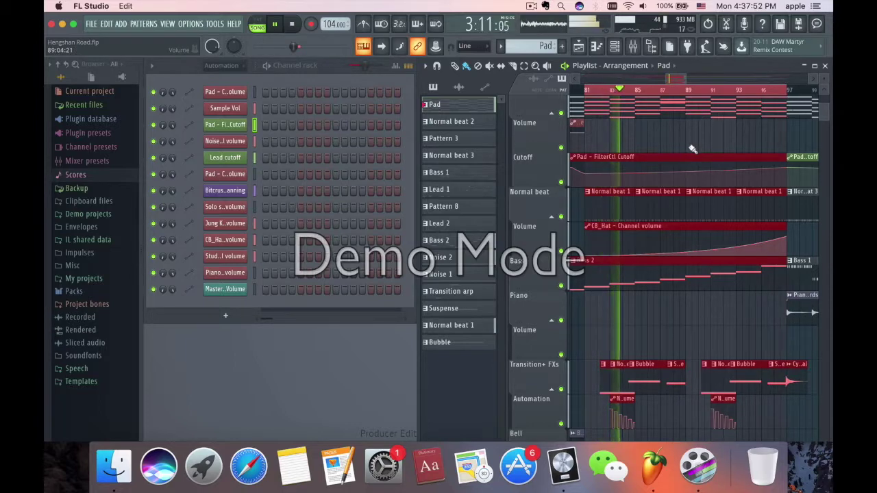
key(space)
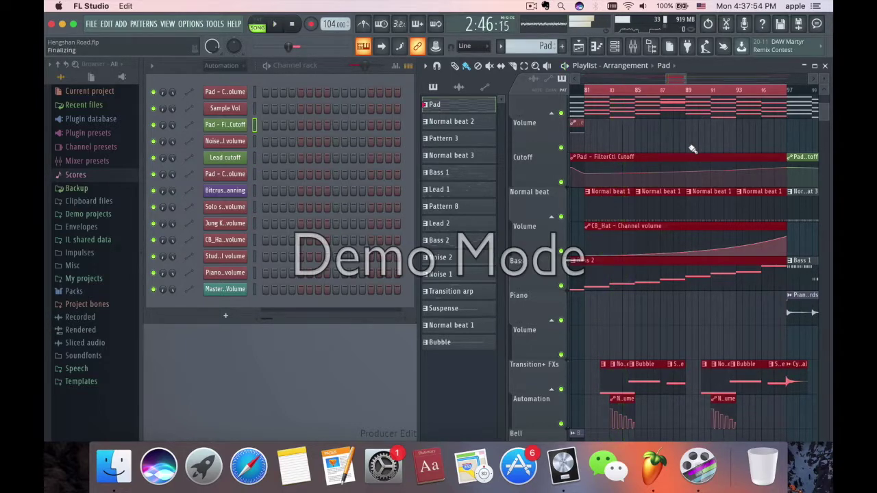
Solo the Lead track in the playlist together with its Cutoff automation track
scroll(664, 137, up, 3)
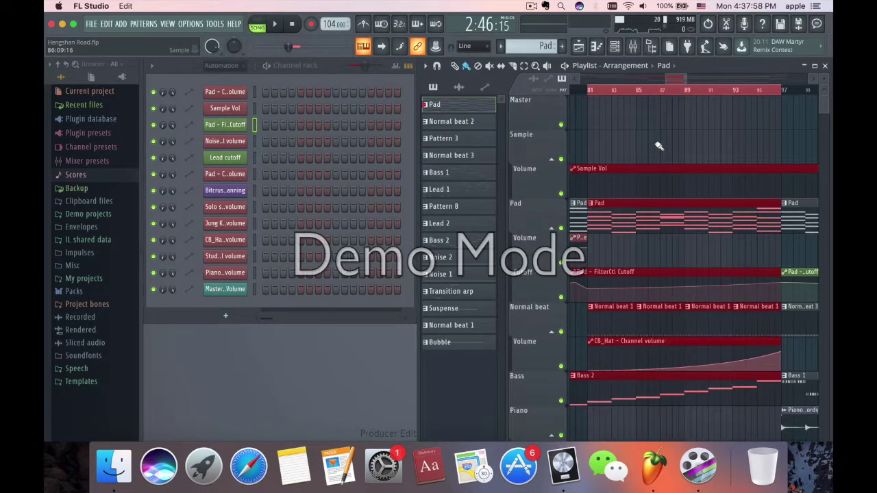
scroll(600, 233, down, 7)
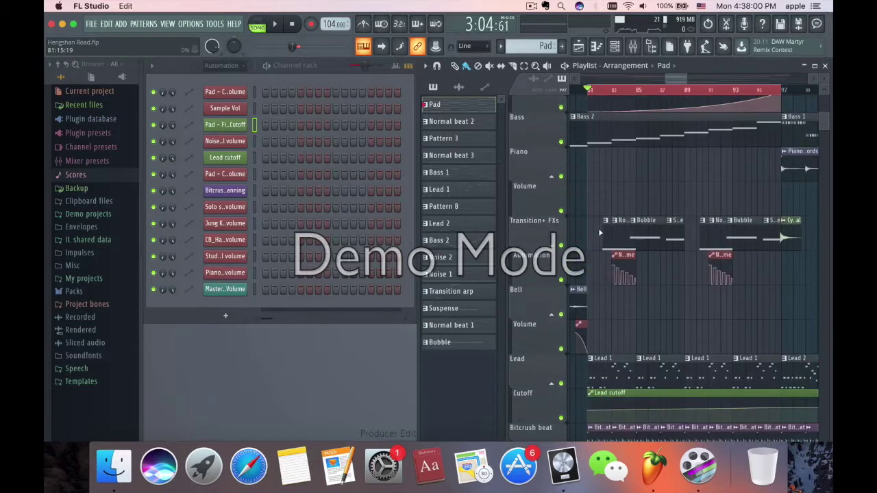
scroll(594, 244, down, 7)
scroll(584, 245, up, 3)
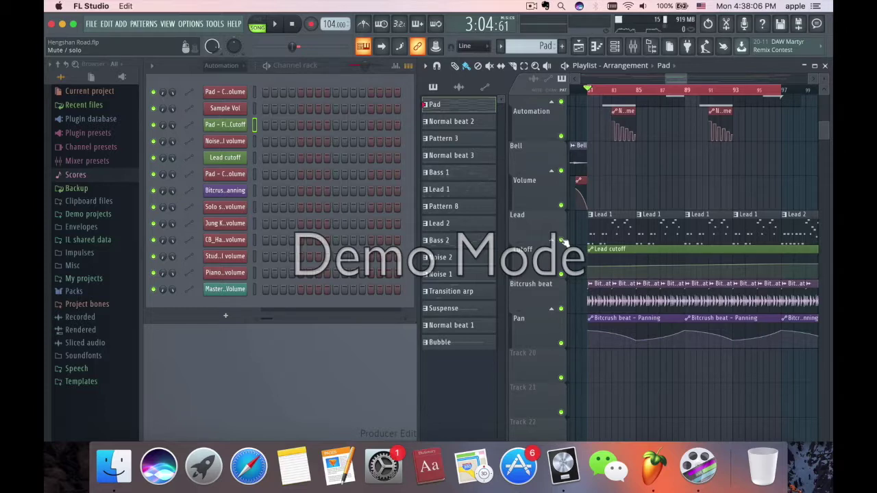
right_click(561, 239)
click(561, 274)
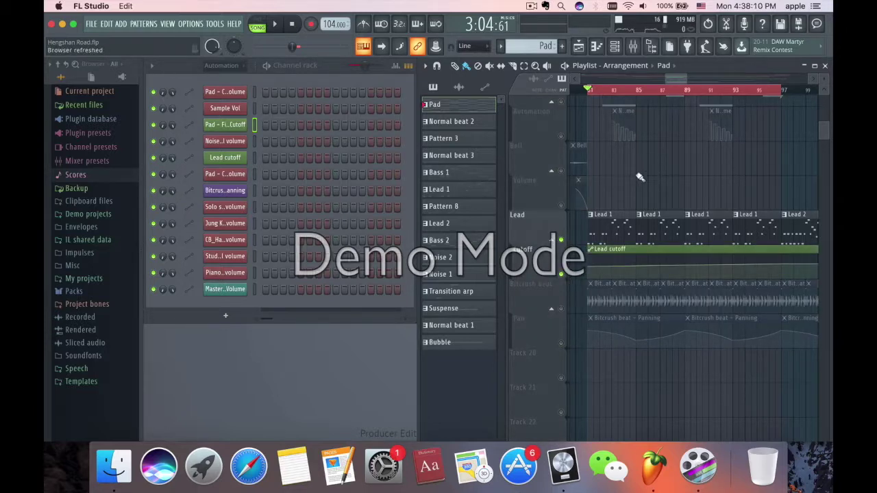
Play the soloed Lead 1 pattern, view the Lead track's effect chain in the mixer, and stop playback
key(space)
click(608, 228)
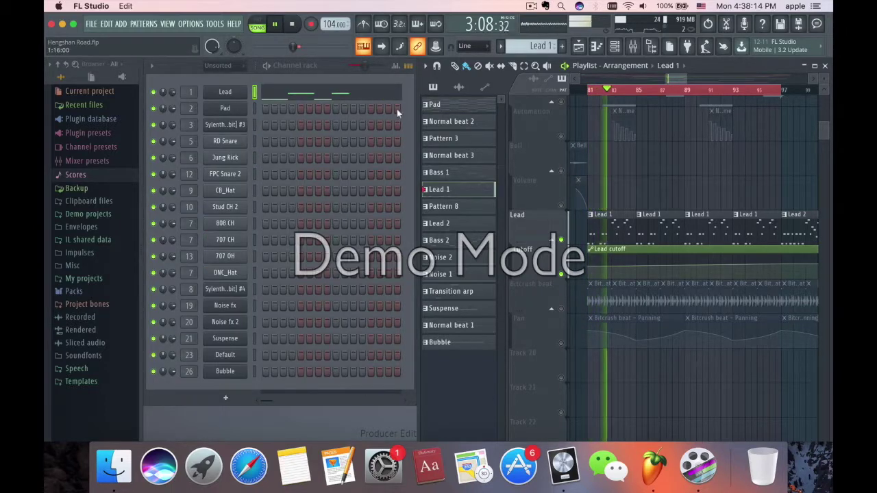
key(F9)
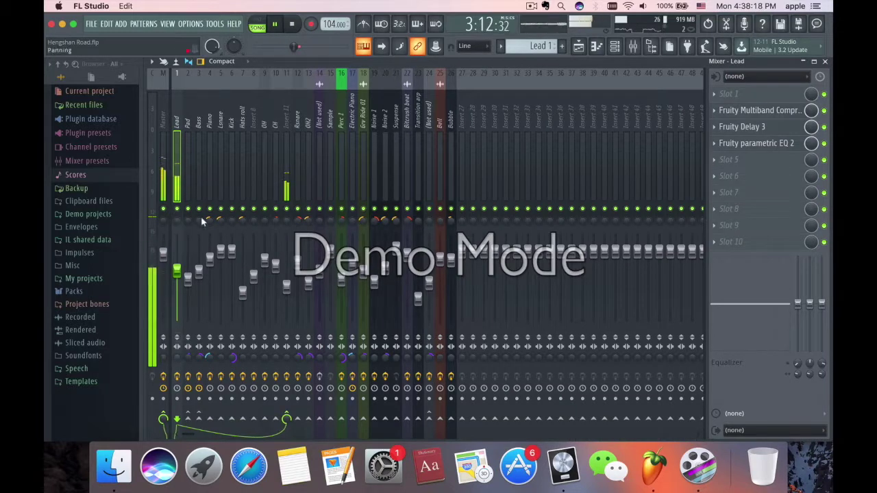
key(space)
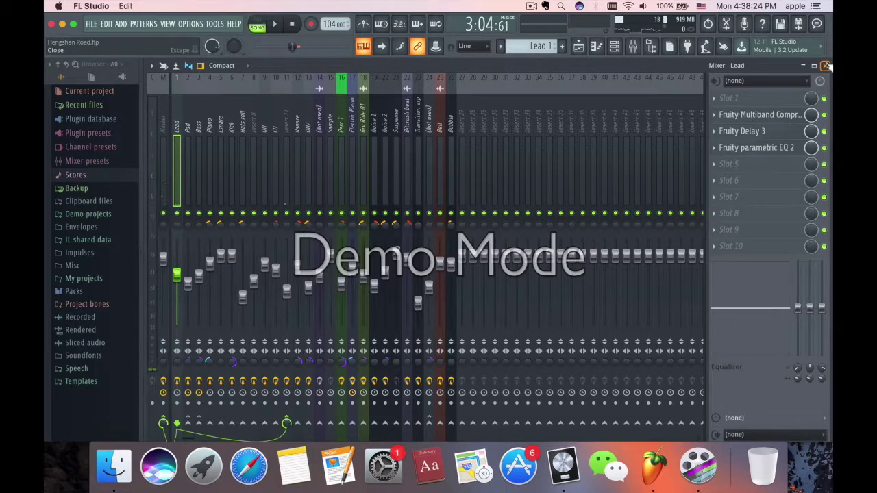
View Fruity Delay 3 on the Lead mixer track and audition the lead with the delay bypassed
click(780, 132)
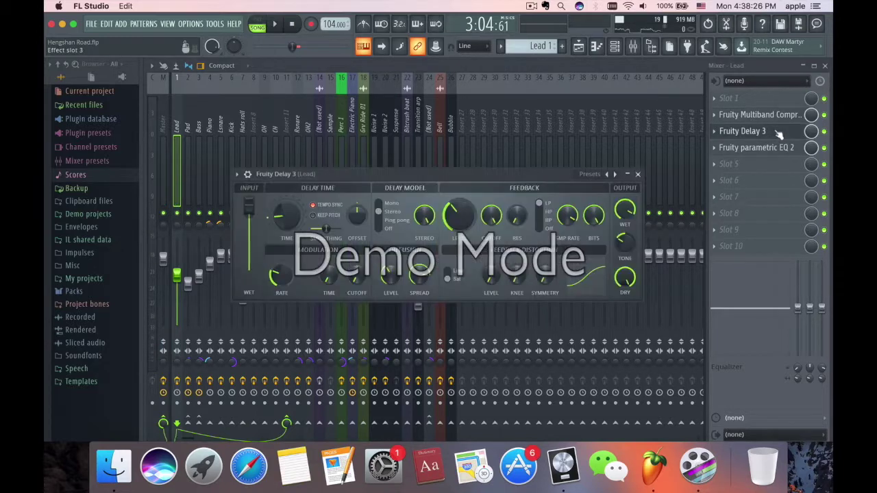
drag(540, 178, 548, 121)
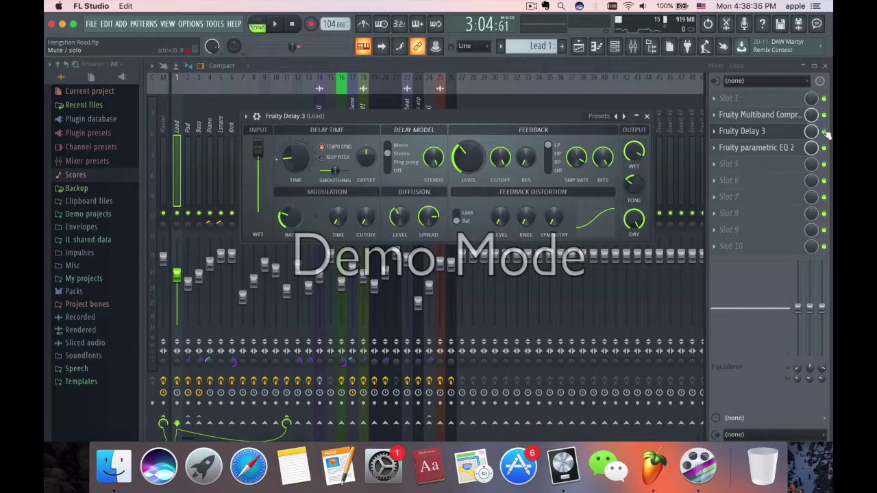
key(space)
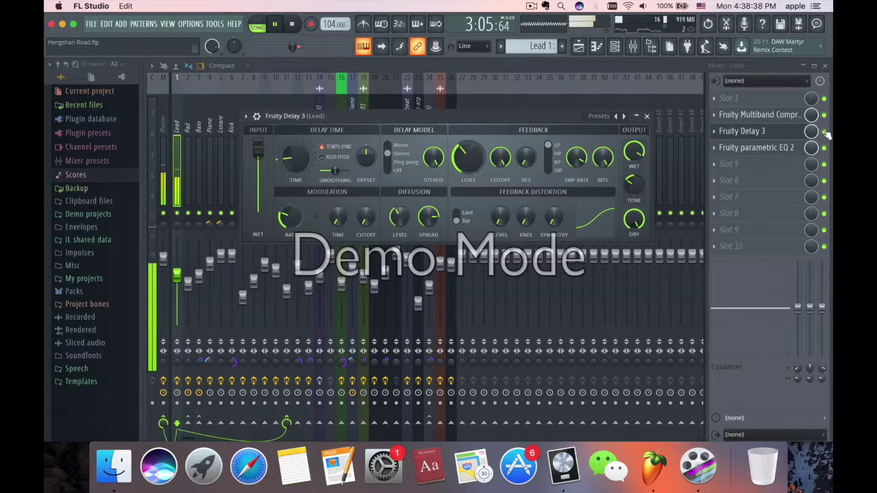
key(Escape)
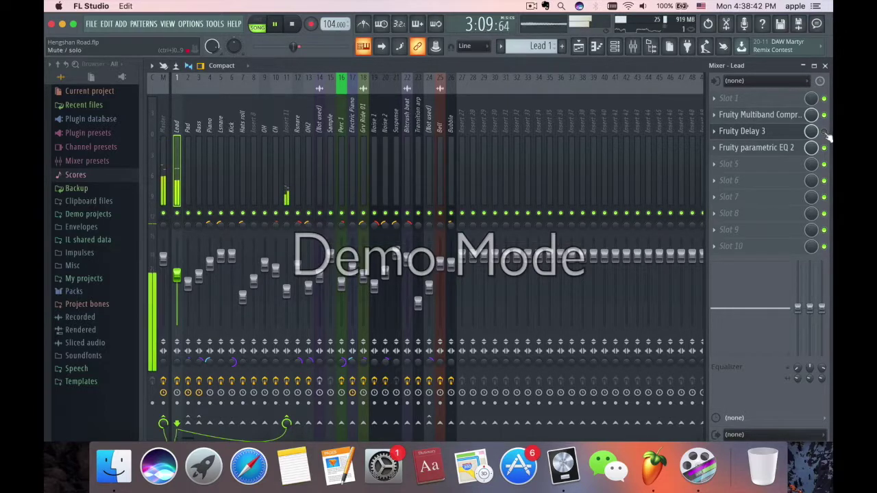
View the Lead track's Fruity Multiband Compressor and Fruity Delay 3 settings during playback, closing each plug-in window
click(781, 118)
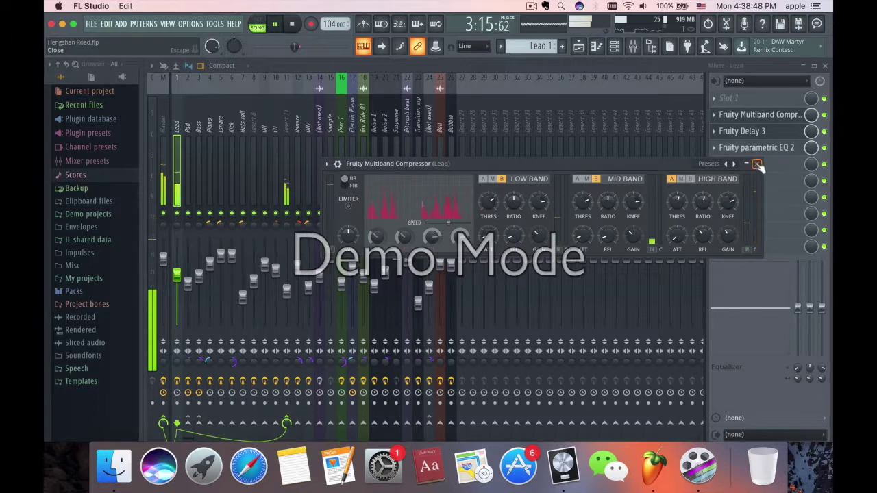
click(757, 164)
click(779, 133)
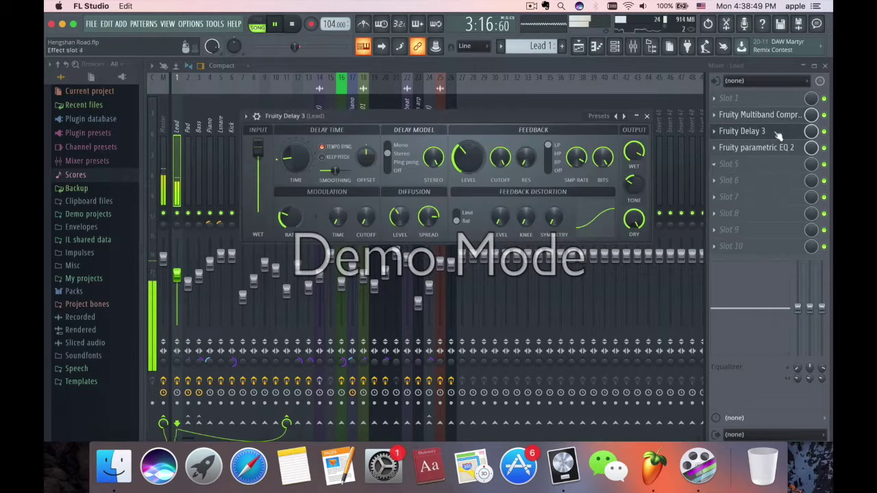
click(647, 117)
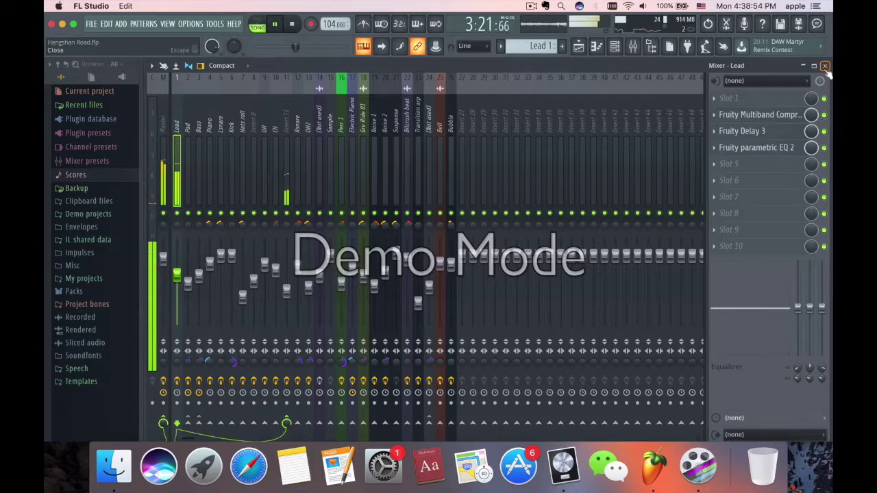
Audition the lead with Fruity parametric EQ 2 bypassed and enabled, view its curve, and close the mixer
click(788, 148)
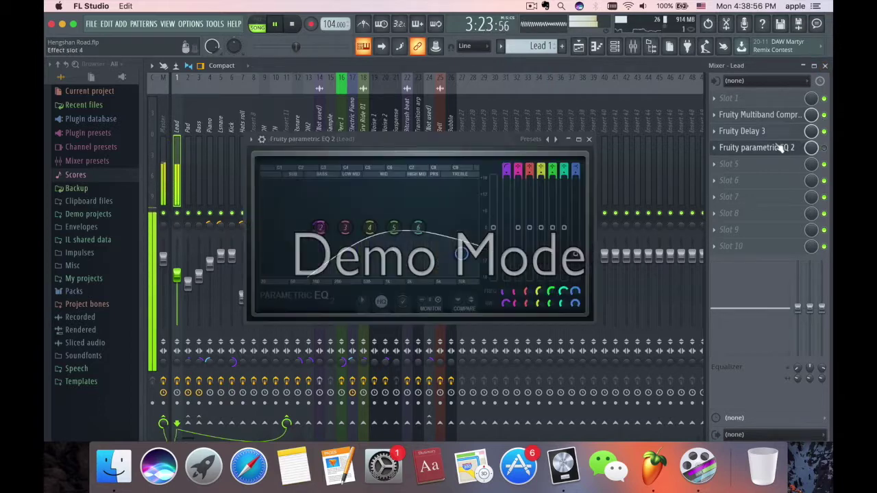
click(588, 139)
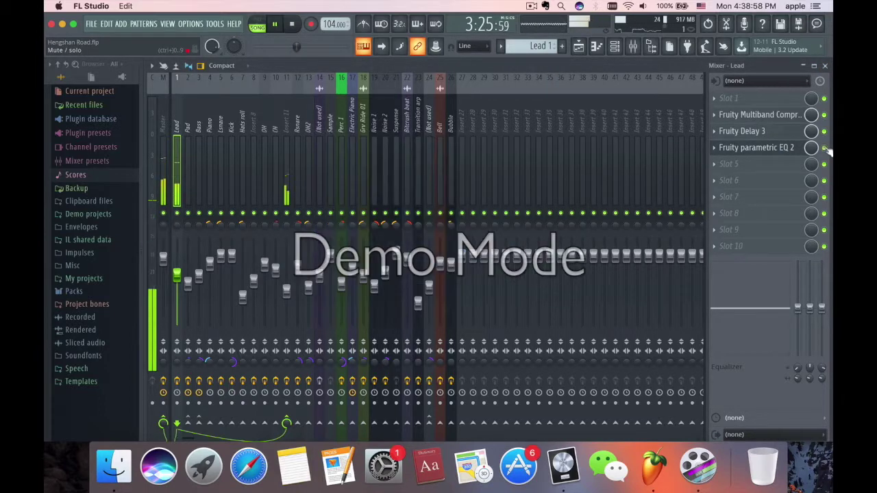
click(788, 148)
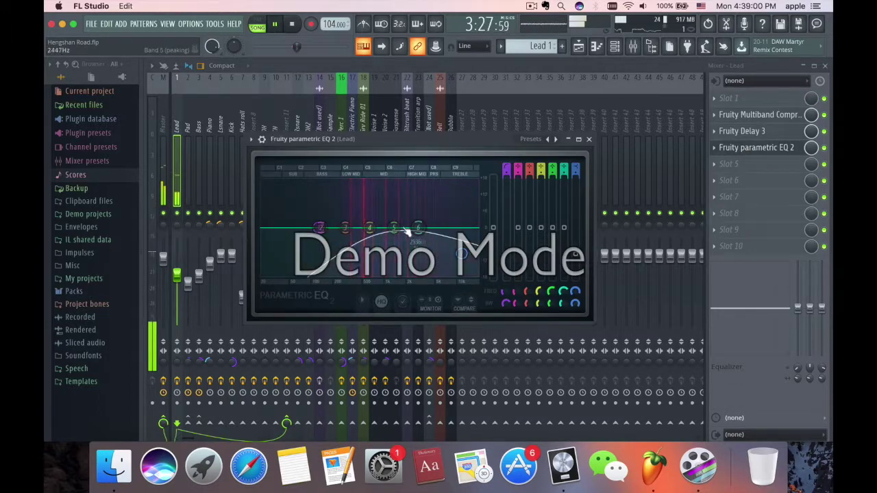
click(588, 139)
click(826, 65)
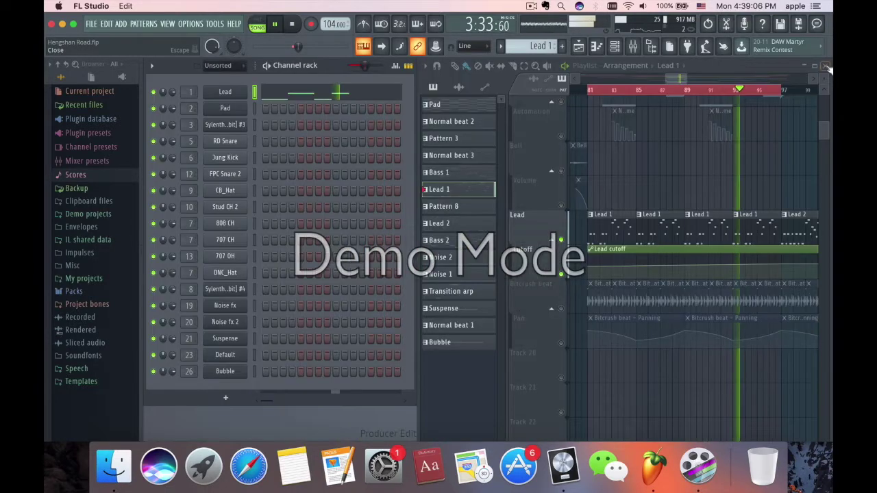
Clear the selected bar range and pick the Lead cutoff automation clip in the playlist
click(668, 95)
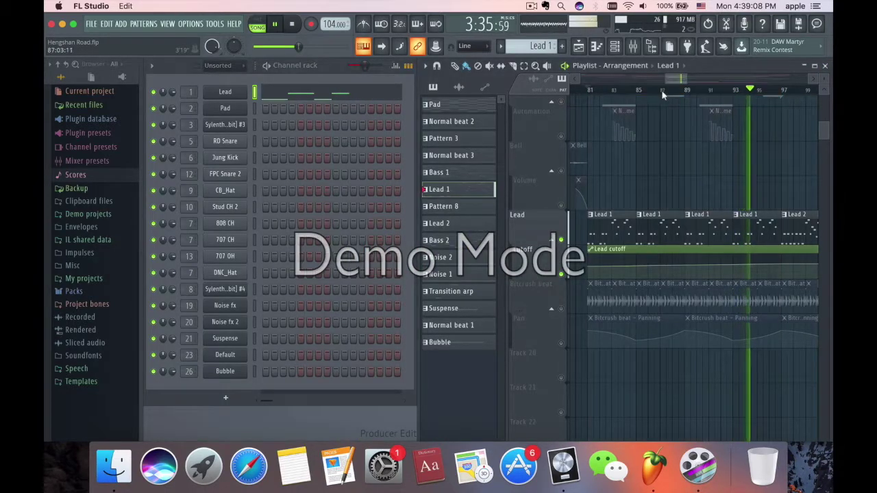
scroll(669, 167, up, 2)
scroll(670, 173, left, 4)
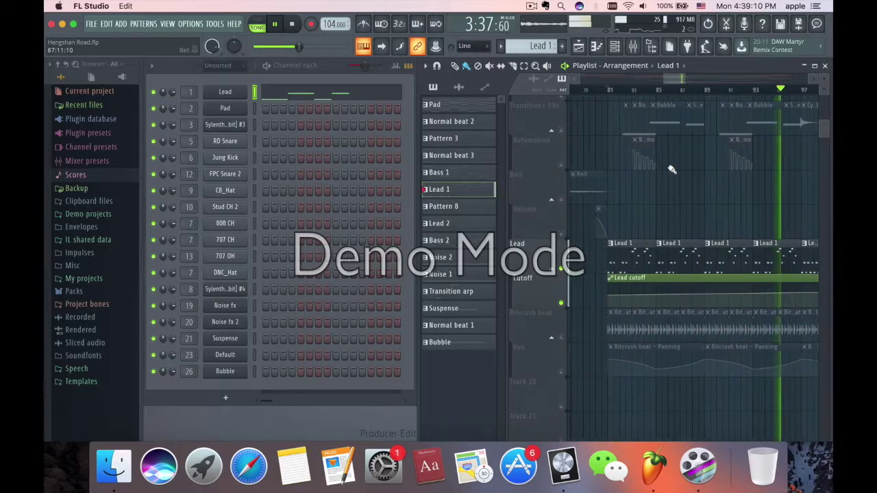
click(583, 276)
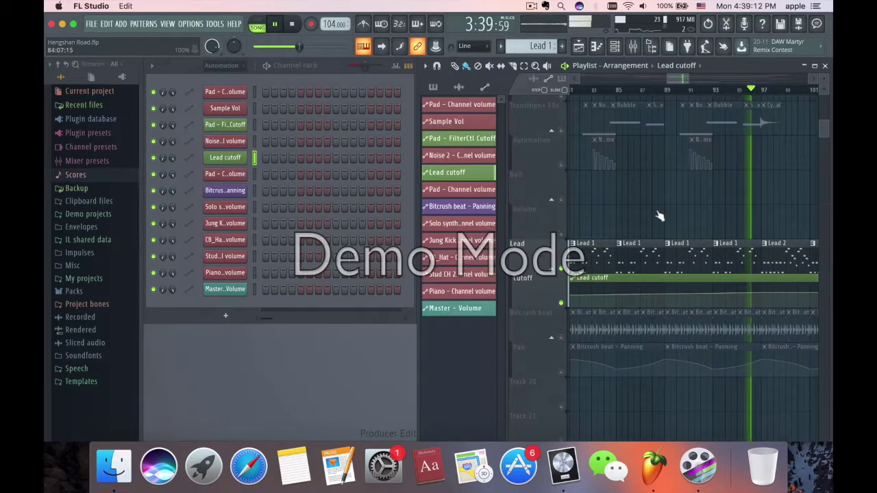
Move the playhead to bar 81, unsolo the Lead track, and play the full arrangement
scroll(682, 192, left, 3)
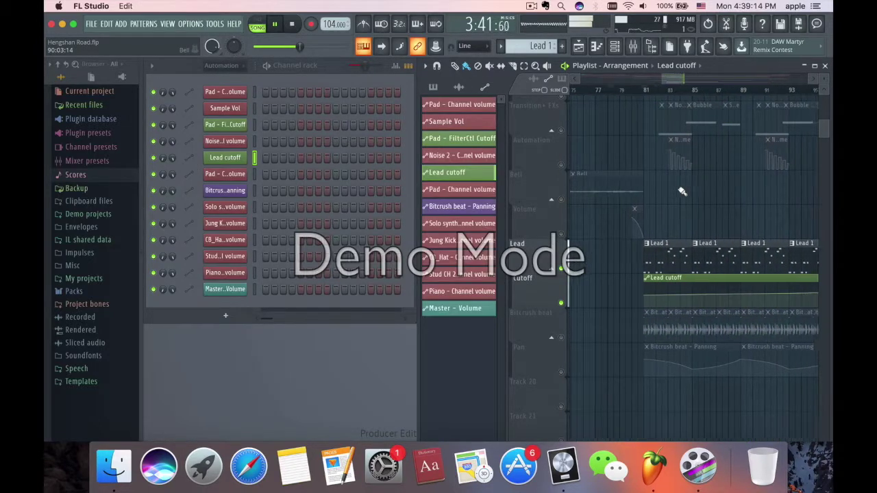
click(608, 91)
key(space)
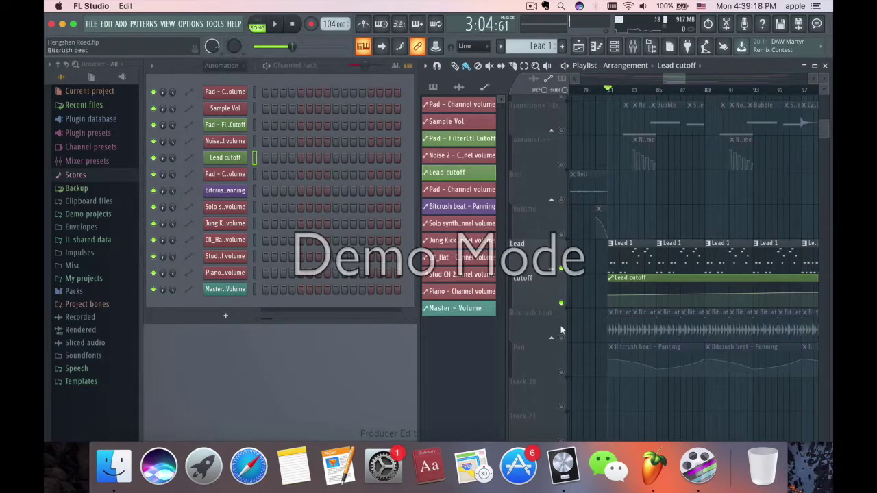
ctrl+click(562, 269)
key(space)
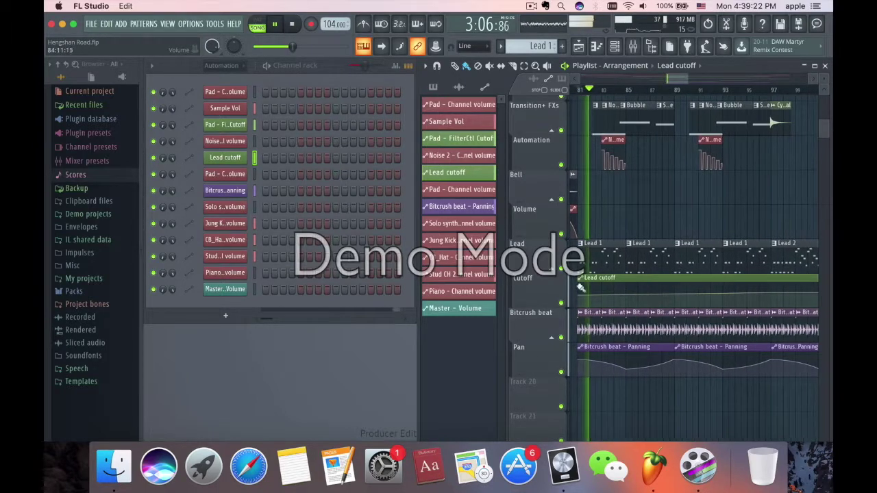
Solo the Bitcrush beat track with its Pan automation and audition it from bar 81
ctrl+click(560, 337)
key(space)
key(space)
scroll(620, 148, up, 6)
scroll(622, 152, down, 10)
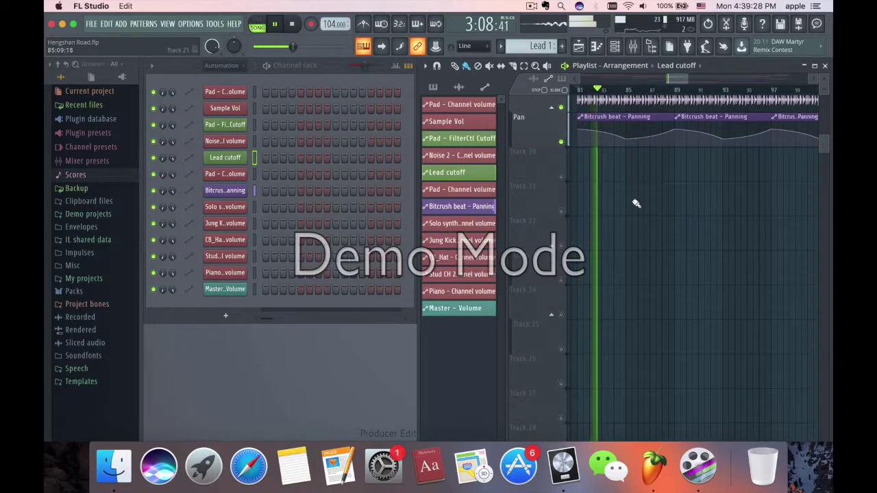
scroll(635, 202, up, 8)
scroll(646, 168, down, 6)
scroll(646, 168, up, 5)
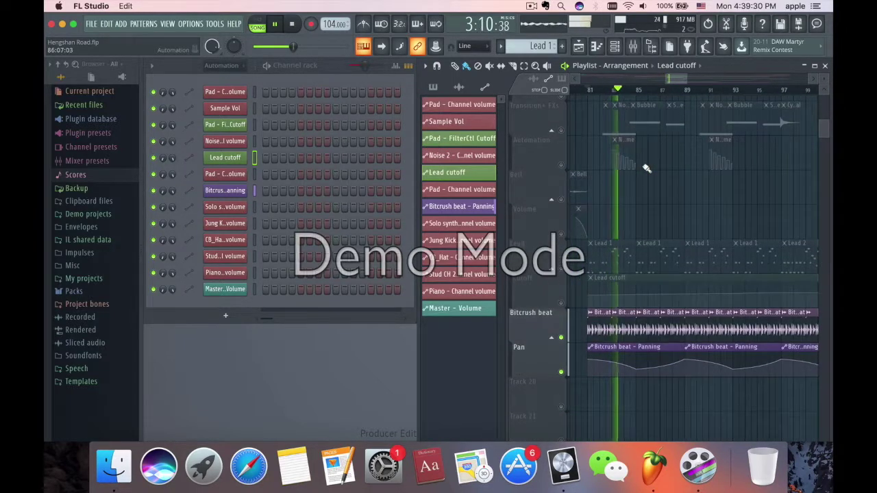
scroll(641, 204, down, 3)
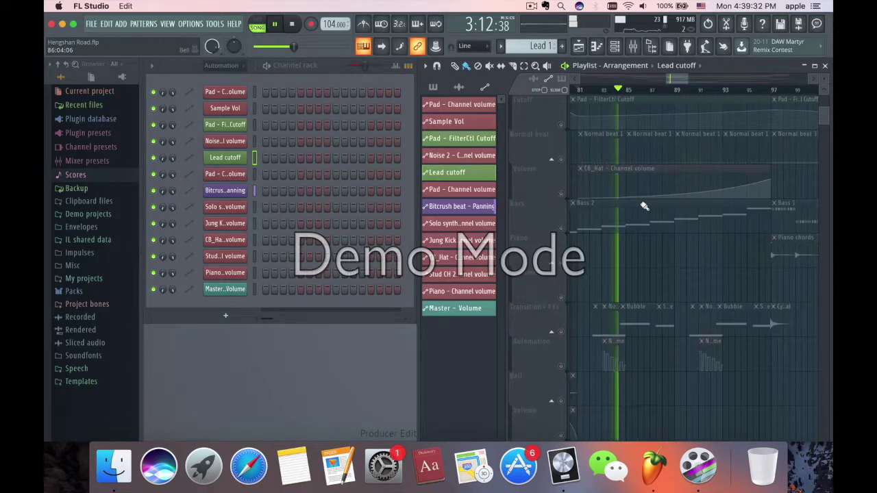
Pick the Bitcrushed beat clip, open its channel's mixer track, and stop playback
click(583, 216)
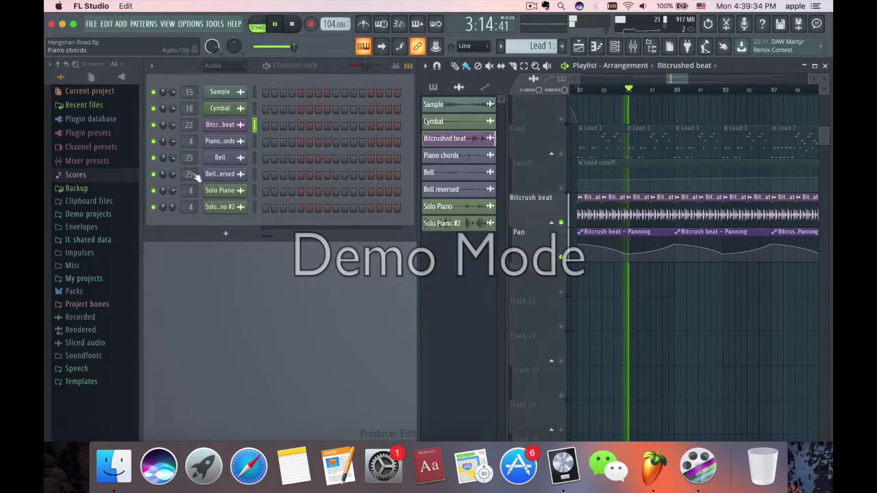
double_click(189, 125)
key(space)
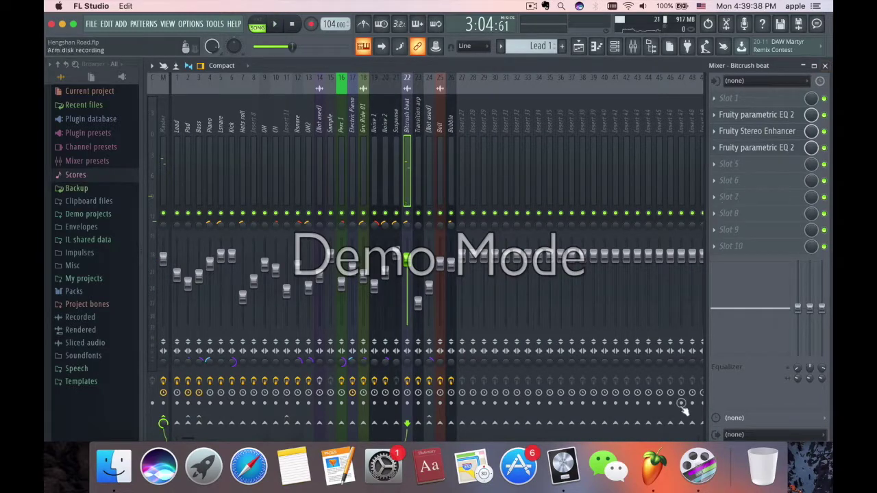
Switch to Logic Pro X and select the Slow Jam region on the Drumbeat track
click(558, 463)
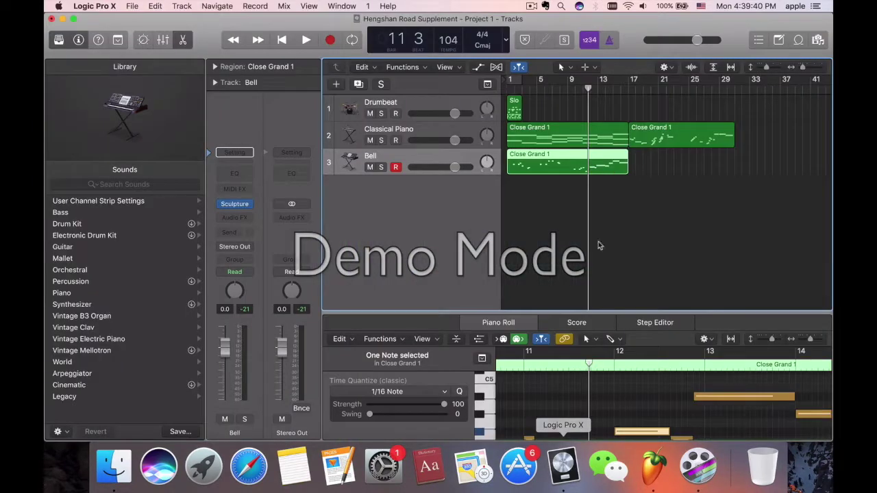
click(558, 210)
scroll(557, 102, up, 5)
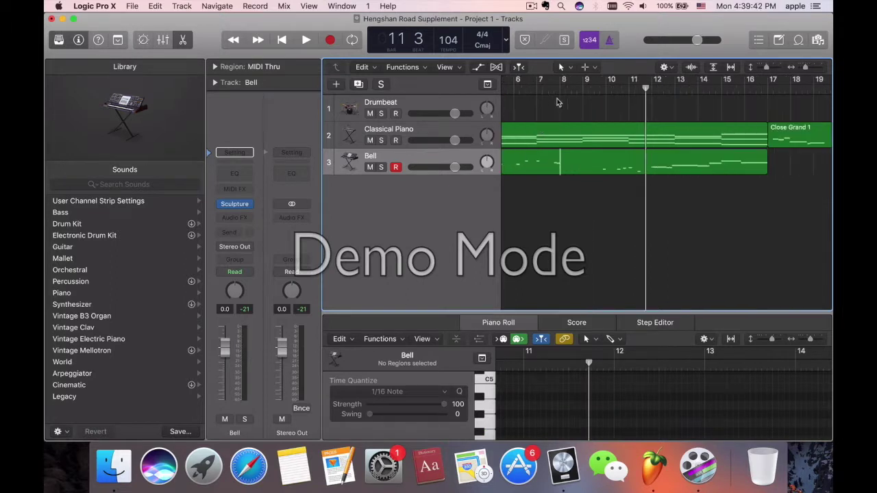
click(572, 103)
scroll(605, 101, up, 3)
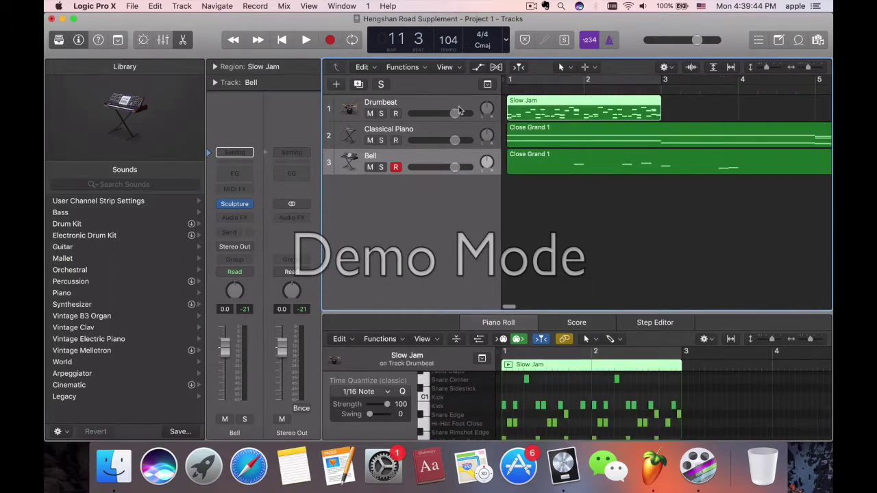
click(617, 109)
key(super+Right)
key(super+Right)
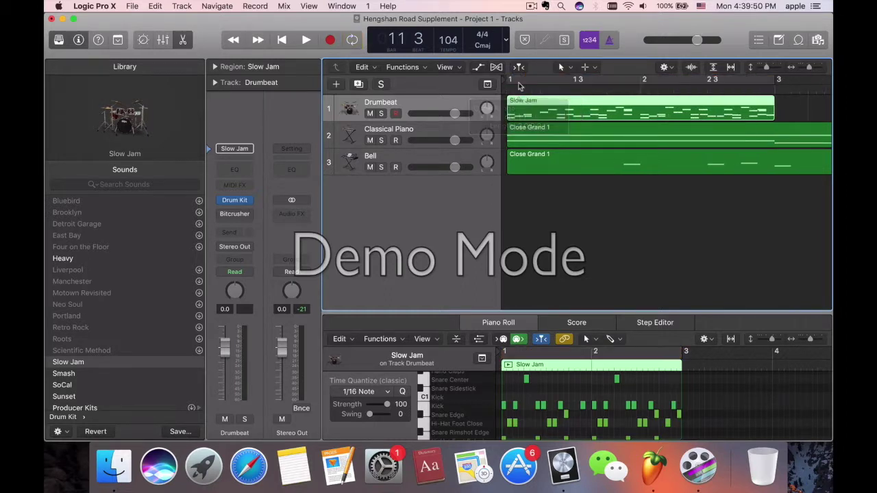
Set a cycle range from bar 1 to bar 3 over the Slow Jam region
drag(510, 83, 779, 84)
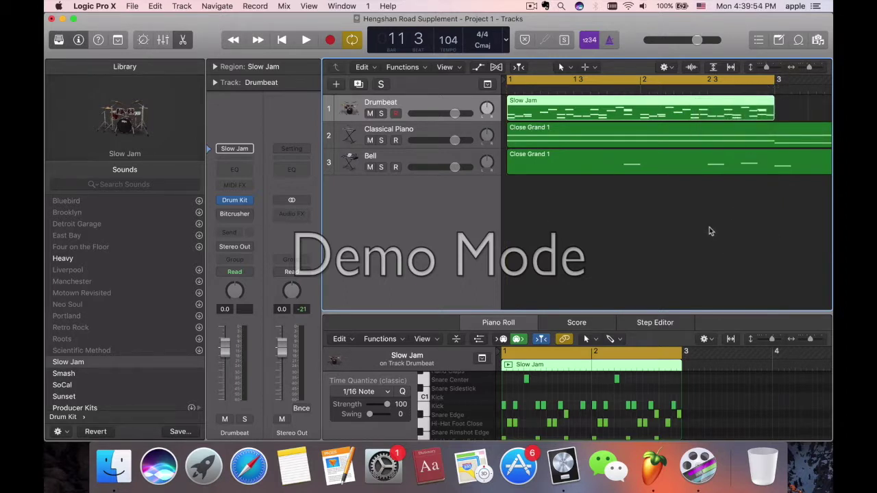
key(super+Right)
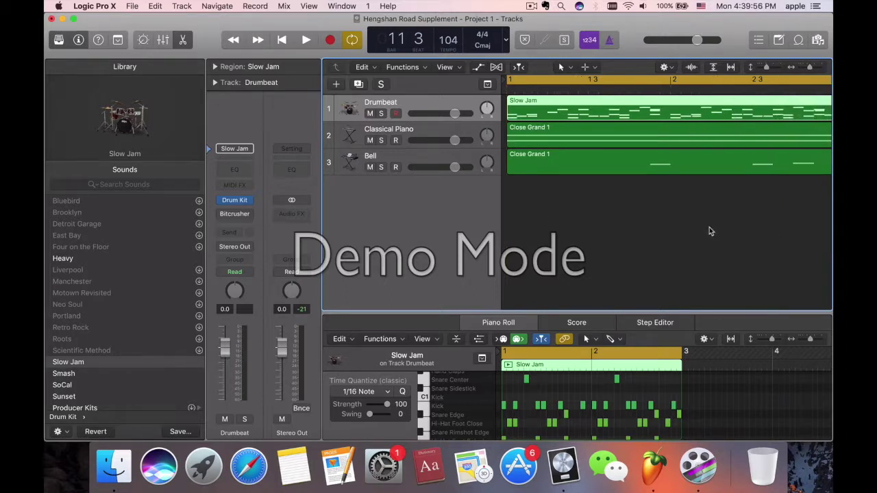
scroll(709, 231, left, 1)
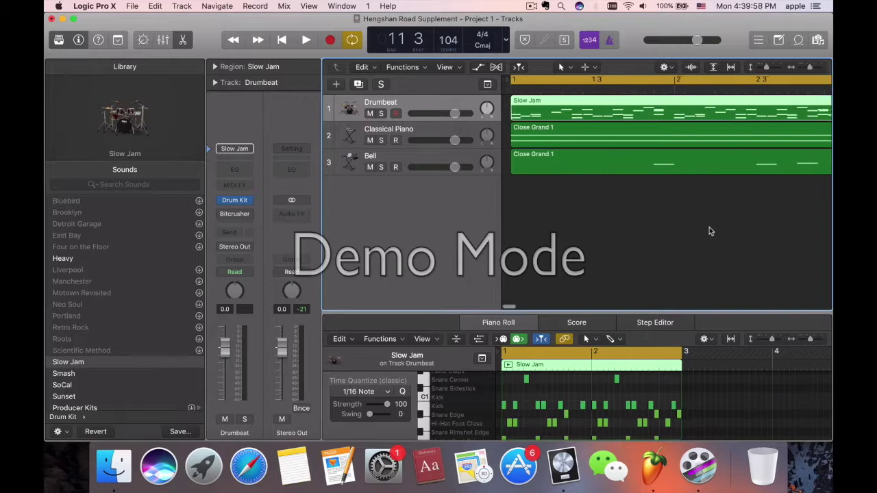
key(super+Left)
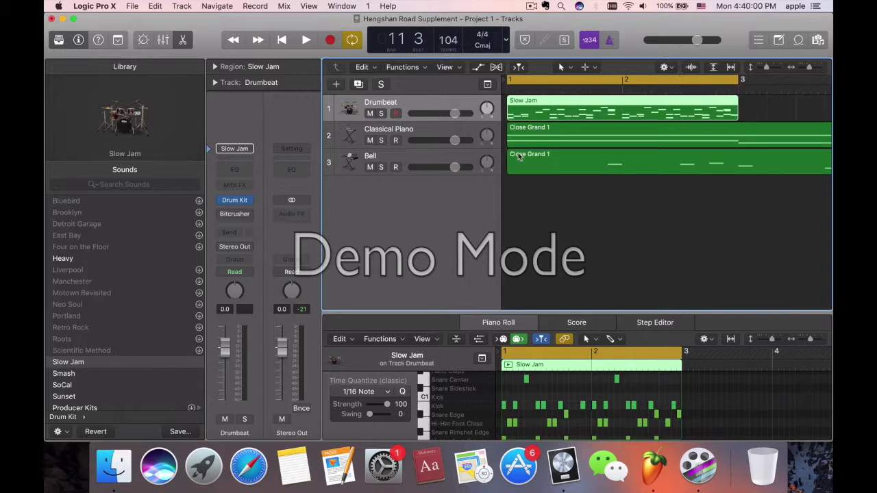
Solo the Drumbeat track, audition the cycle, and reselect the Slow Jam region
click(381, 113)
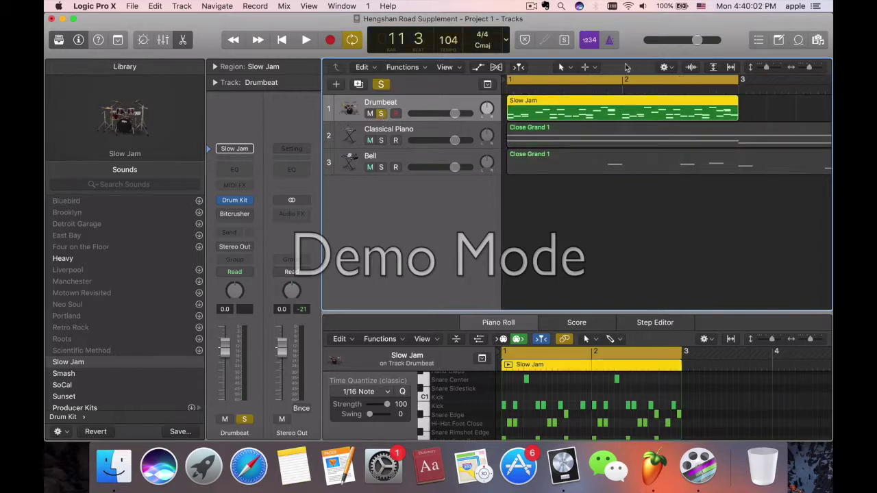
key(space)
click(558, 223)
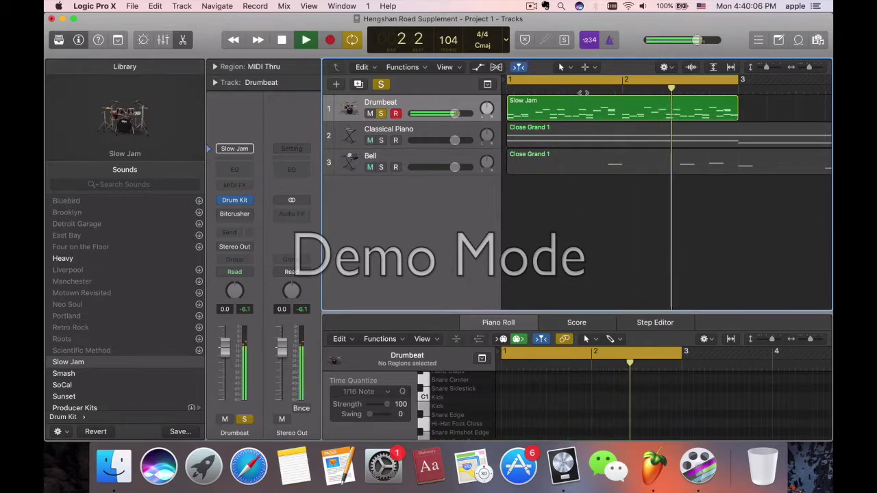
click(583, 96)
key(space)
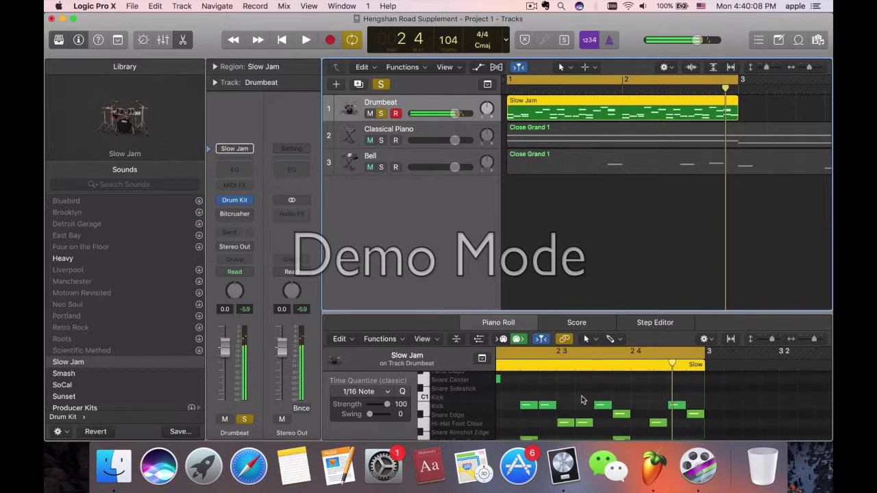
View the Slow Jam notes from bar 1 in the Piano Roll and replay the loop
scroll(582, 400, left, 5)
scroll(582, 400, up, 2)
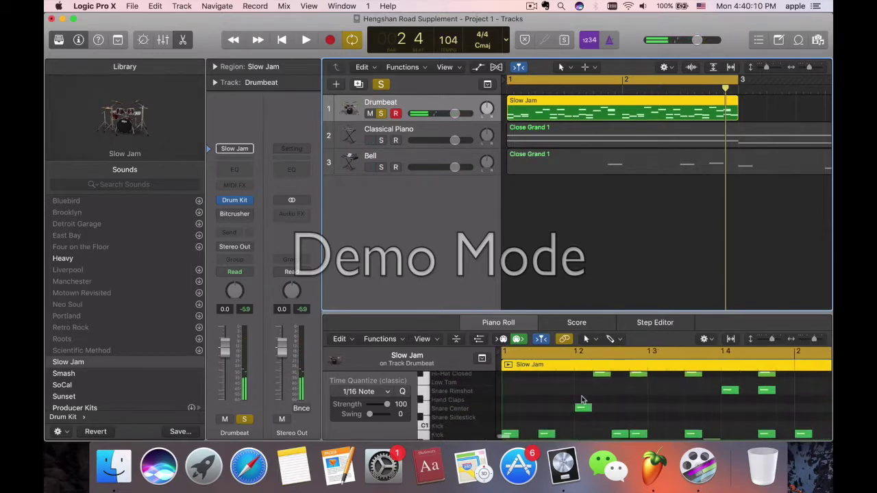
key(super+Left)
key(space)
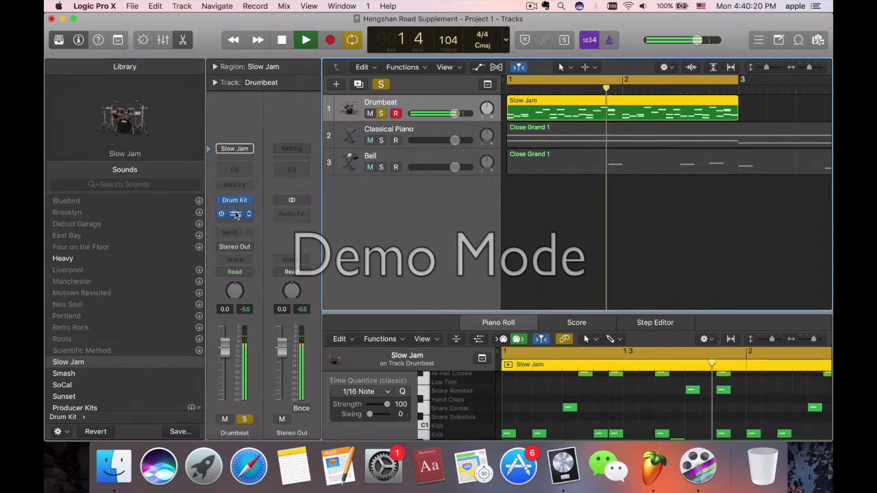
View the Drumbeat track's Bitcrusher settings during playback, close the plug-in, and clear the solo after stopping
click(234, 215)
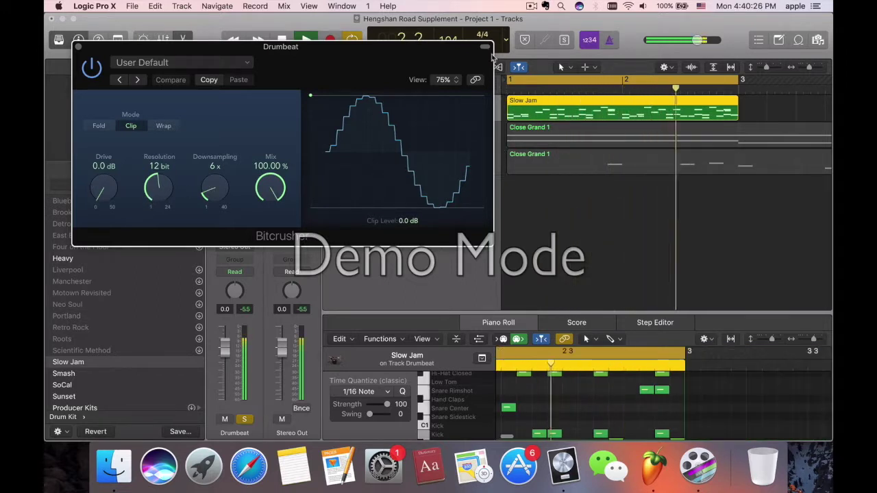
click(77, 47)
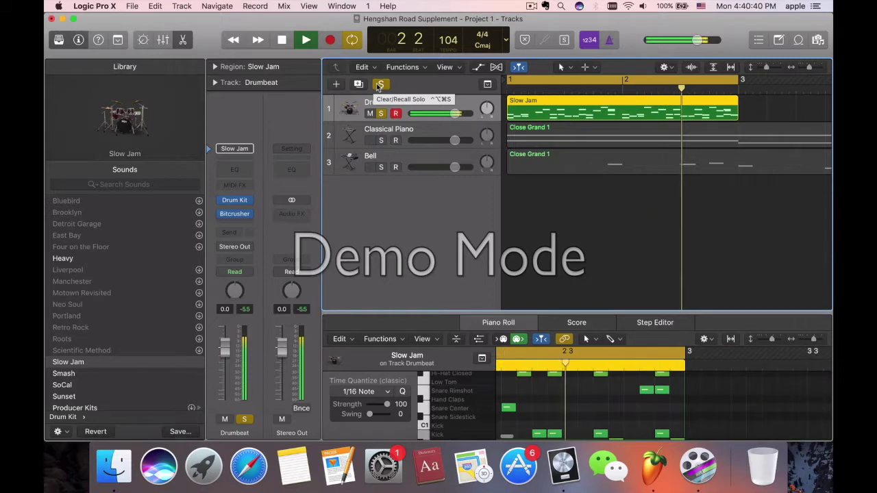
key(space)
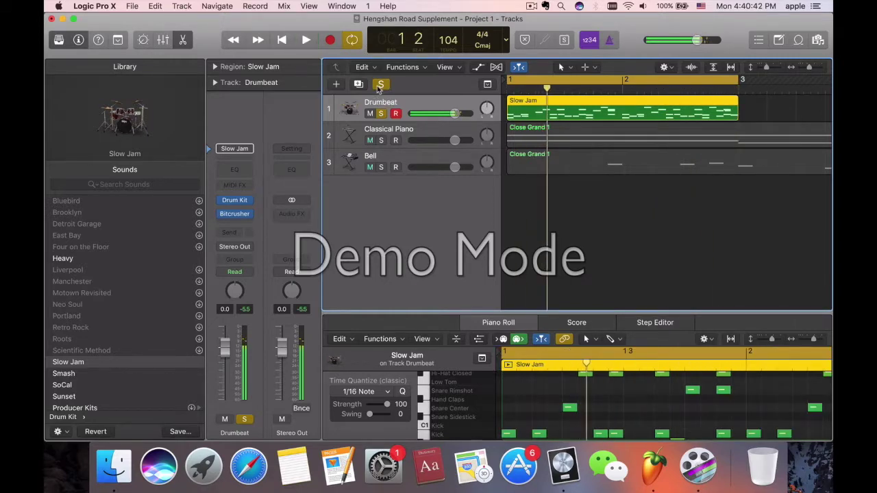
click(380, 85)
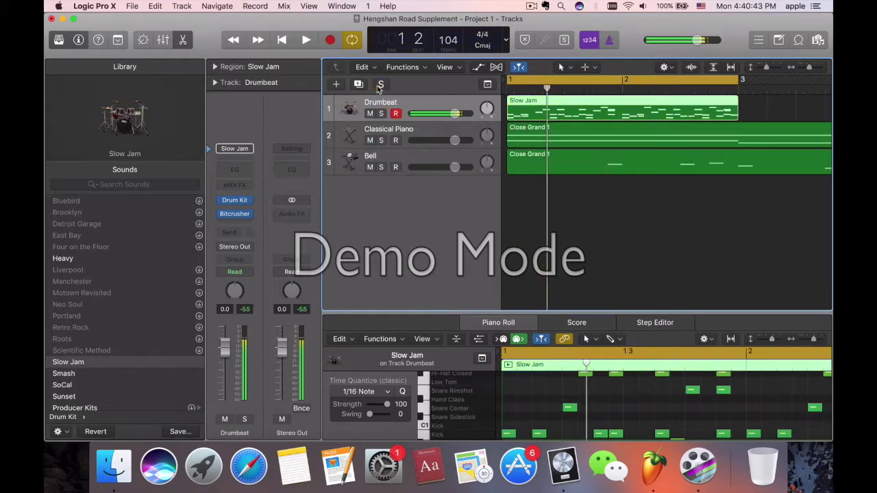
Switch back to FL Studio, close the mixer, and select bars 81 to 97 for looping the Bitcrush beat
click(657, 480)
click(825, 66)
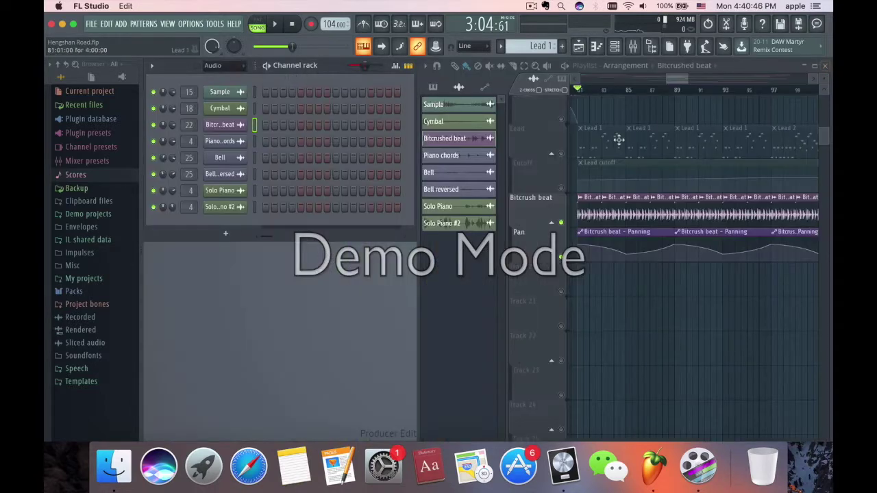
drag(579, 93, 708, 115)
scroll(708, 116, left, 3)
scroll(708, 118, up, 3)
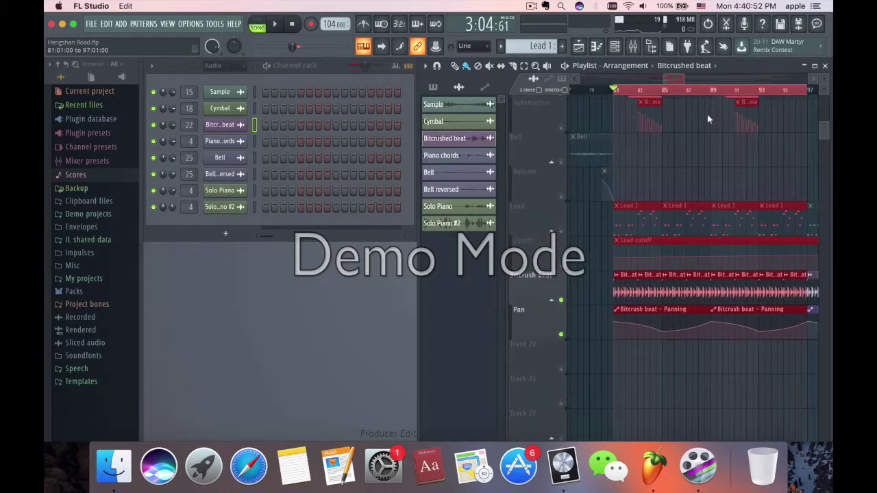
click(659, 124)
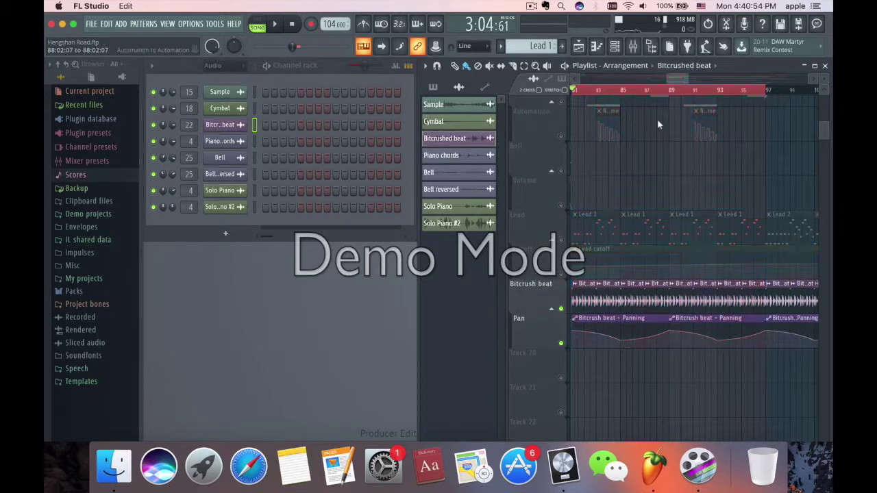
View the first Fruity parametric EQ 2 on the Bitcrush beat mixer track and close it
double_click(187, 125)
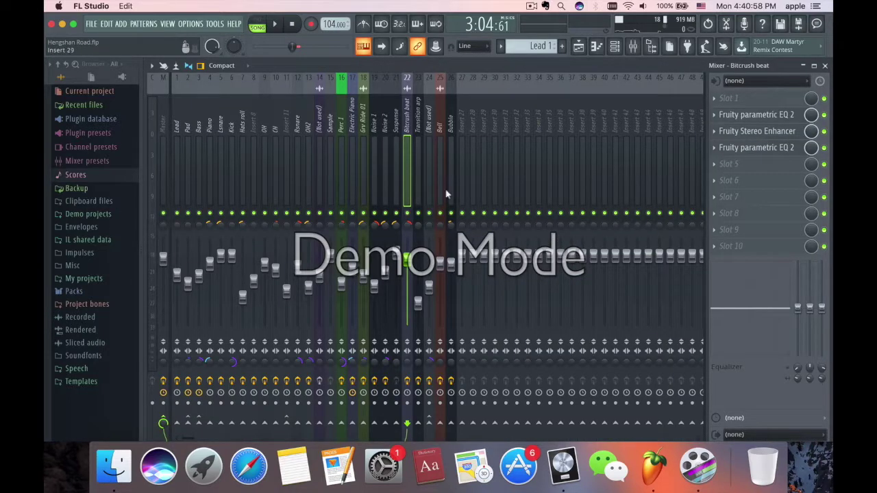
click(792, 117)
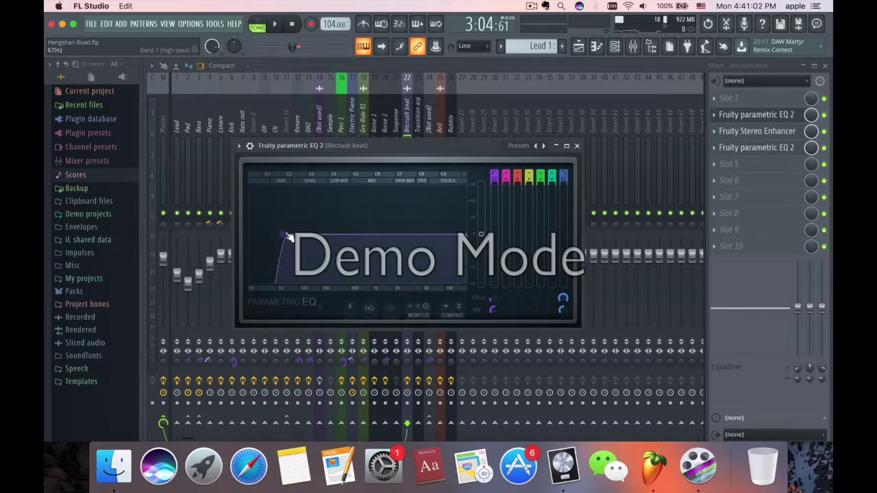
click(576, 147)
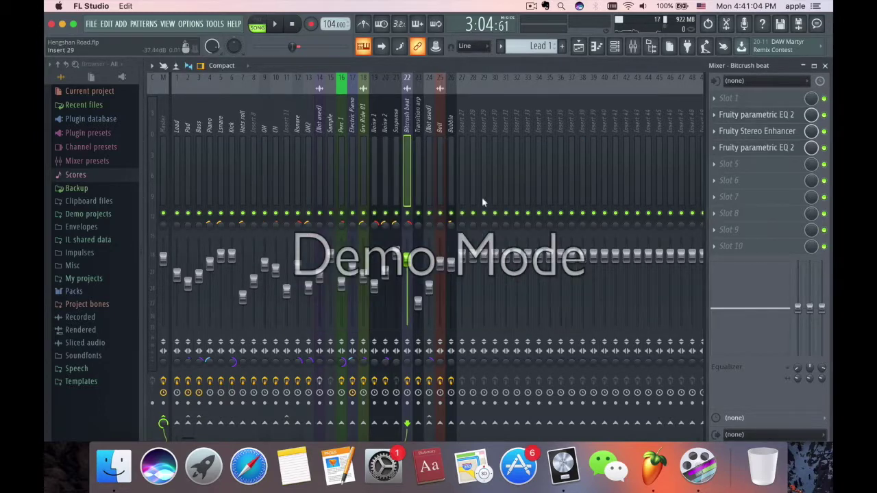
Solo the Bitcrush beat mixer track, audition it while viewing the Fruity Stereo Enhancer, and stop playback after closing the plug-in
right_click(409, 214)
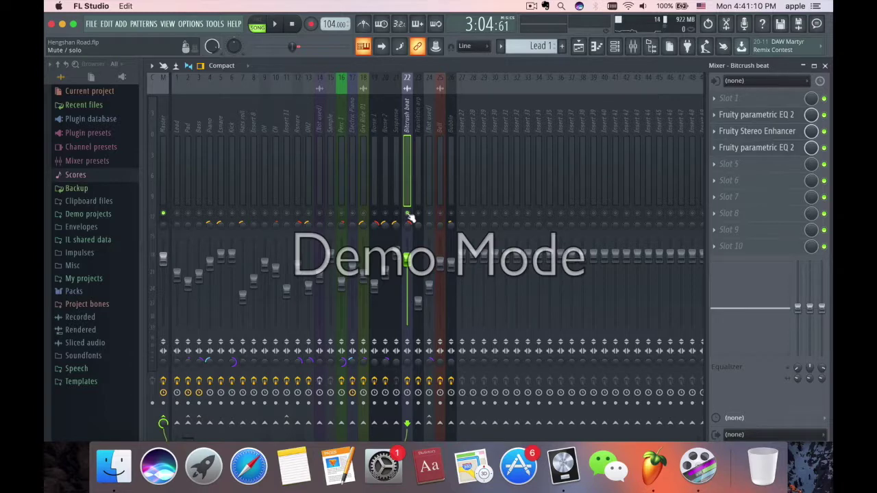
key(space)
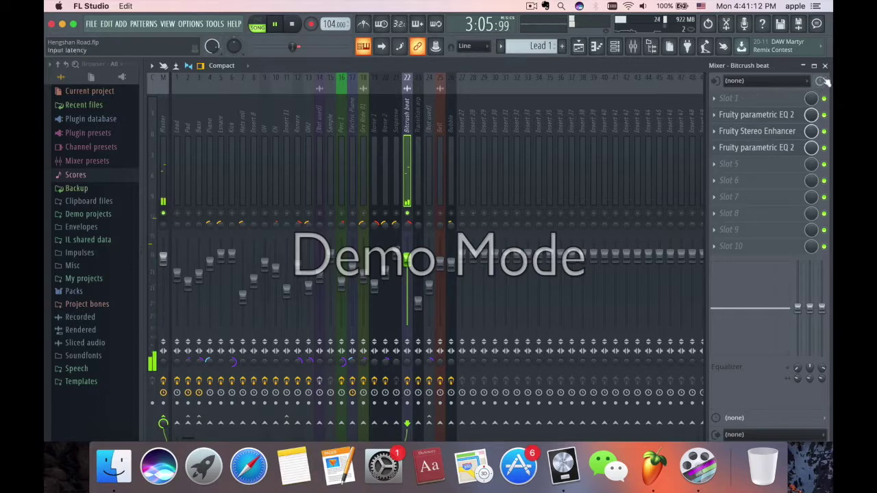
click(783, 130)
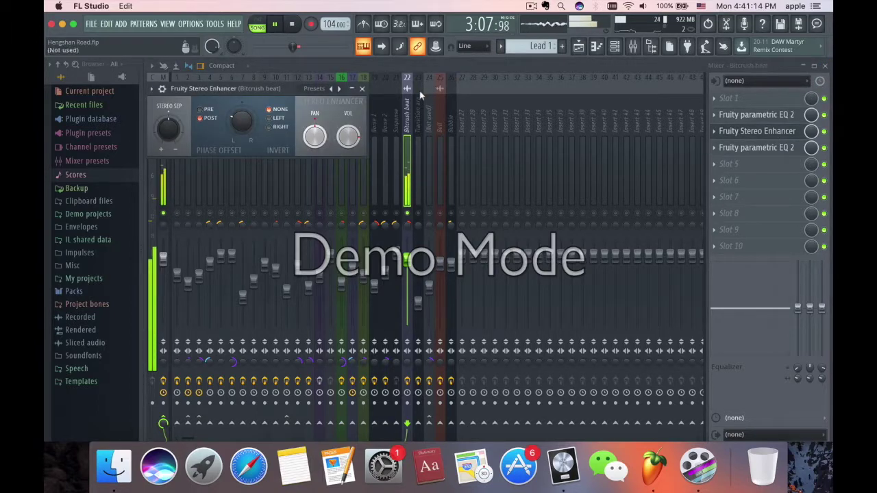
click(363, 89)
key(space)
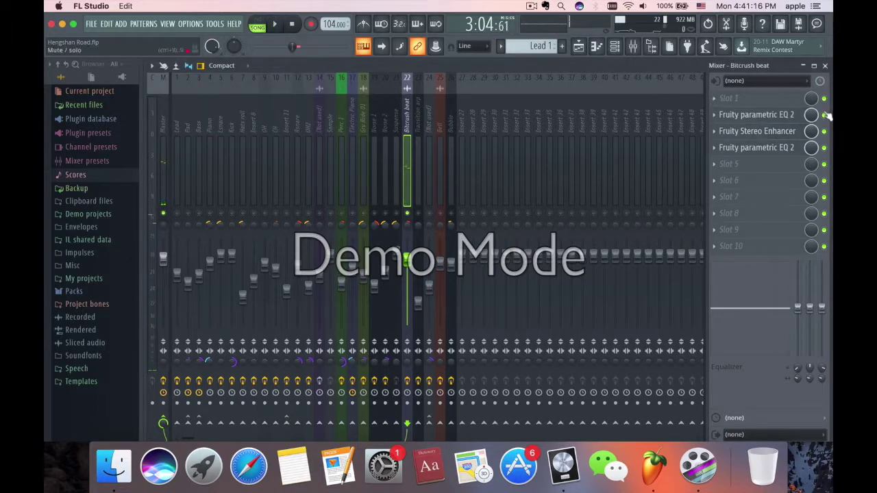
Audition the soloed Bitcrush beat and inspect the settings of its Fruity Stereo Enhancer
click(792, 132)
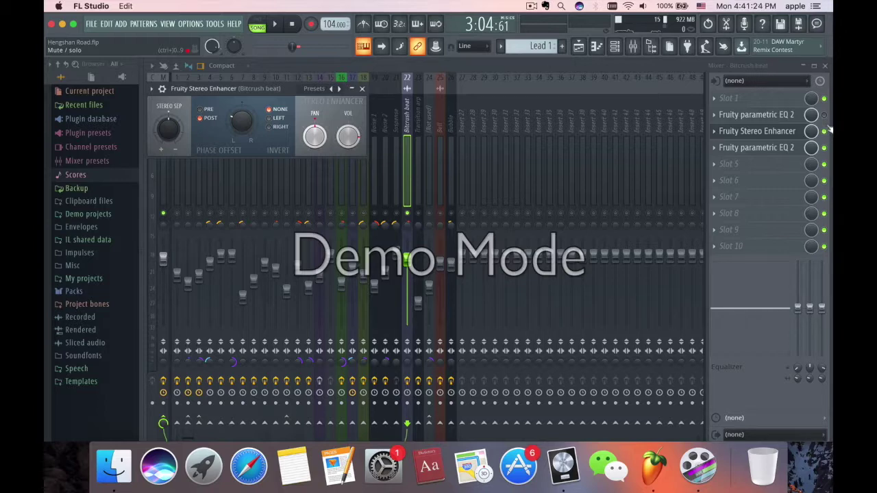
key(Escape)
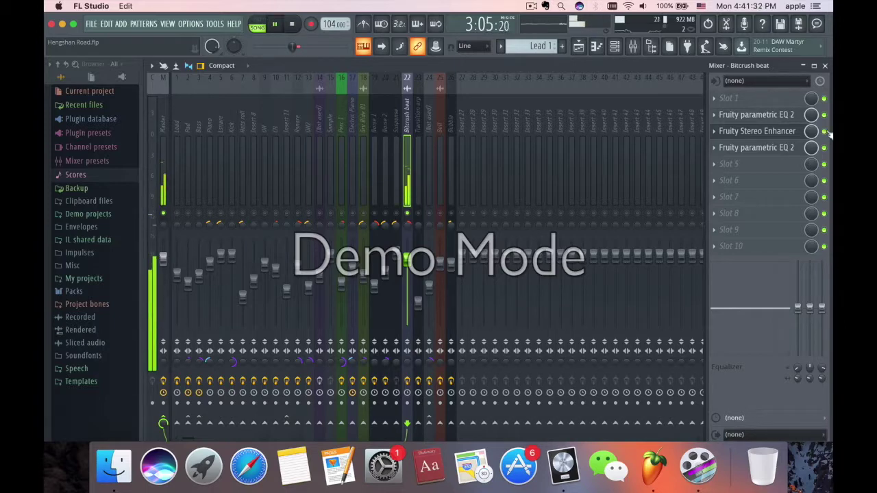
click(781, 132)
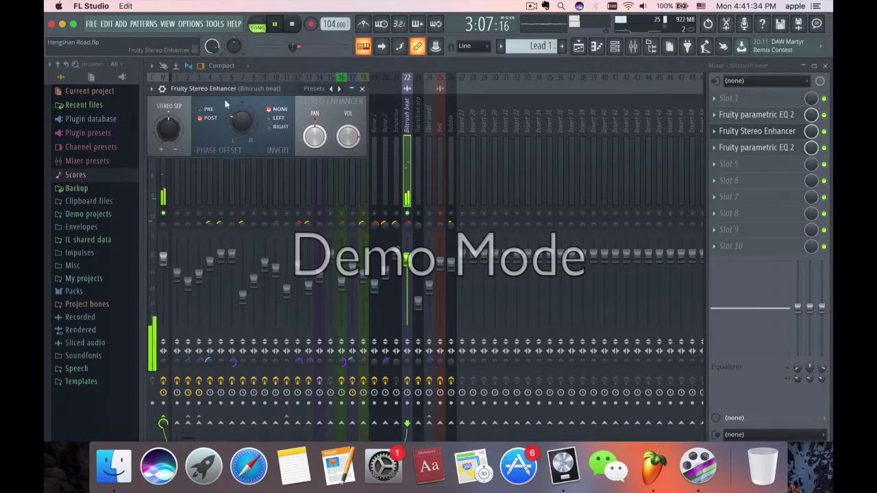
click(362, 88)
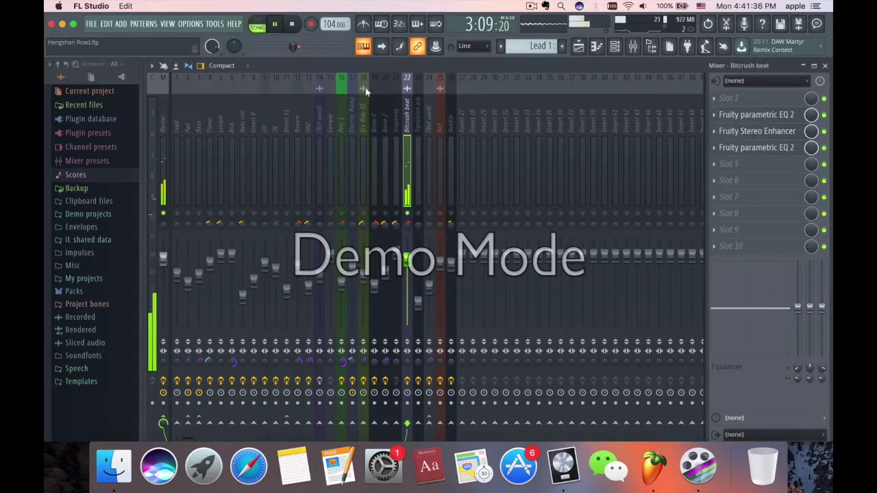
key(space)
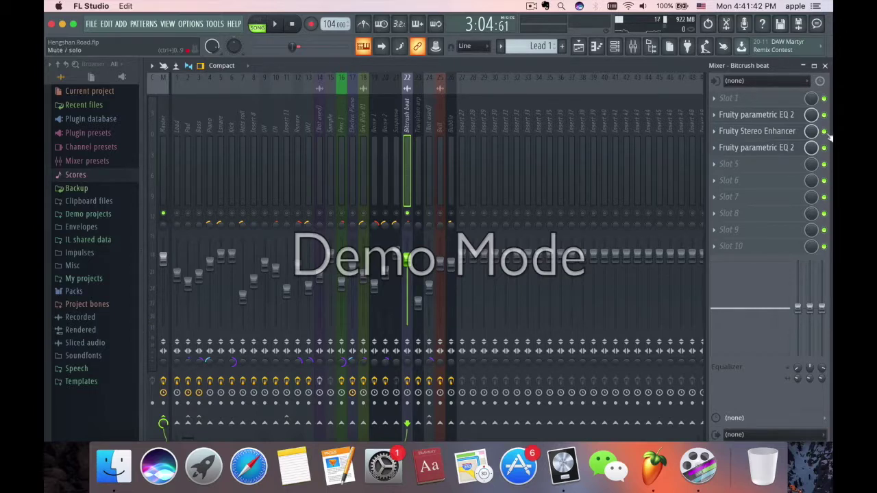
Inspect the curve of the Fruity parametric EQ 2 in slot 4 of the Bitcrush beat and close the mixer
click(761, 148)
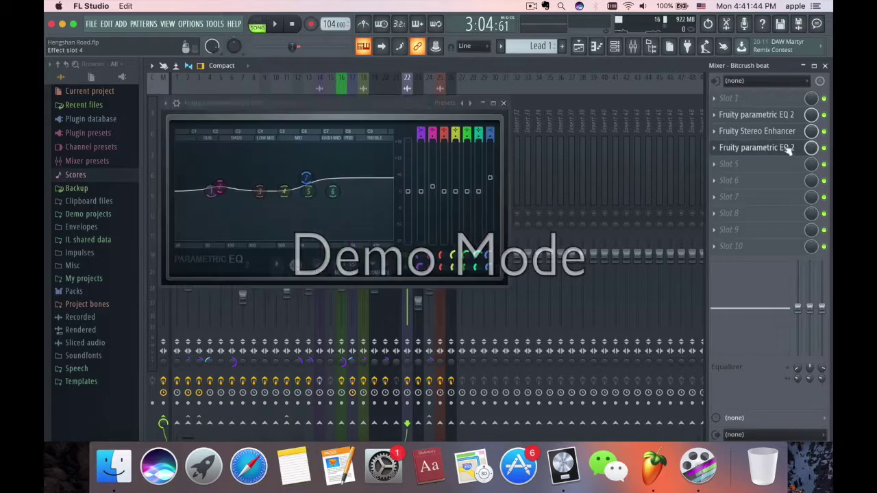
click(502, 104)
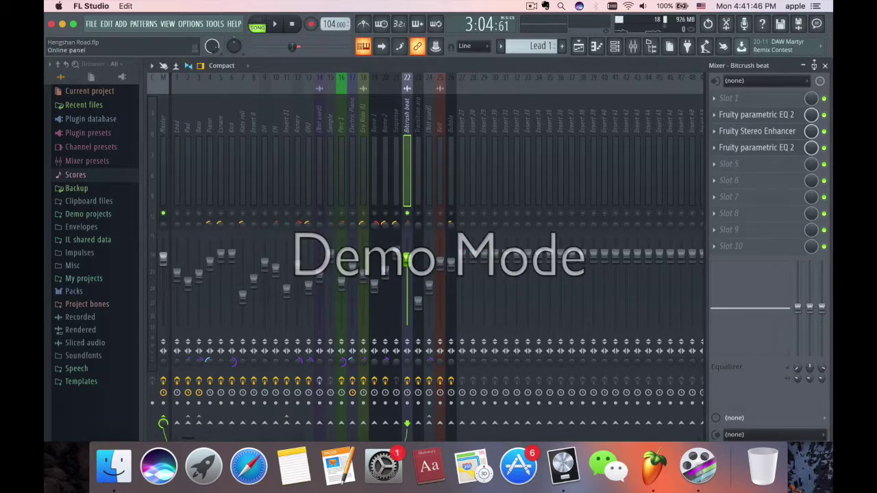
click(825, 67)
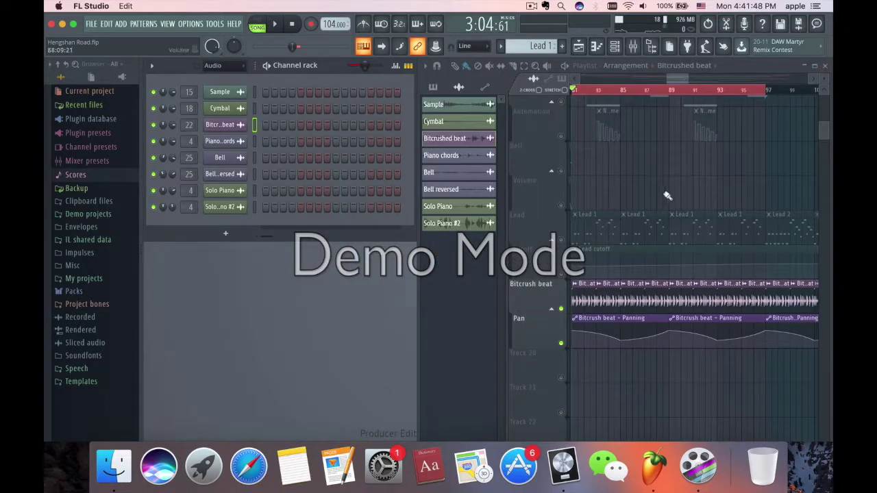
Play the Bitcrushed beat clip with its panning automation and watch its level on mixer track 22
click(579, 296)
click(601, 317)
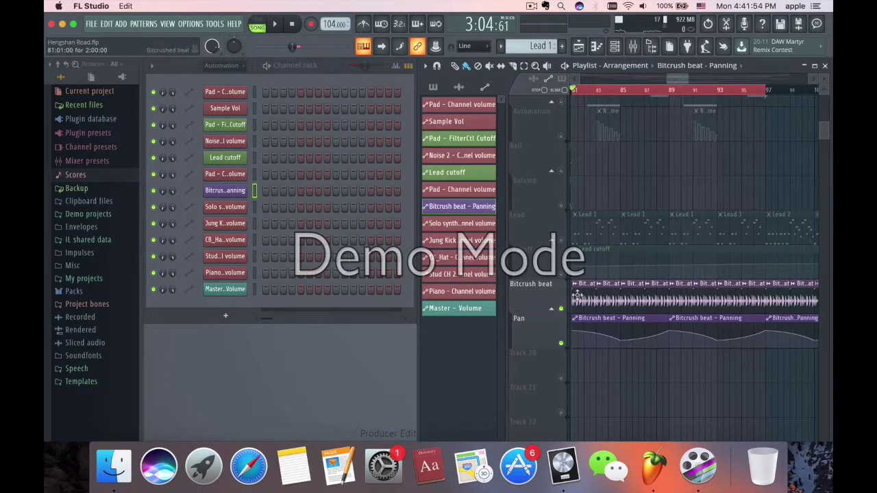
click(579, 295)
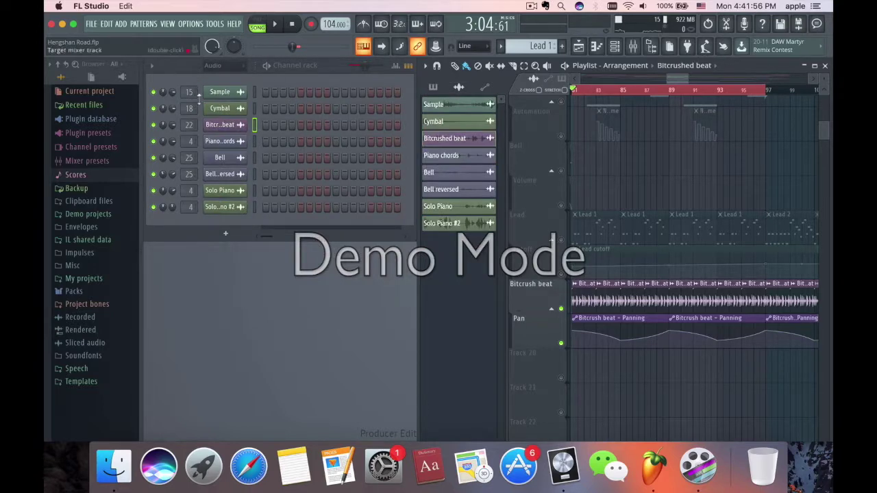
key(space)
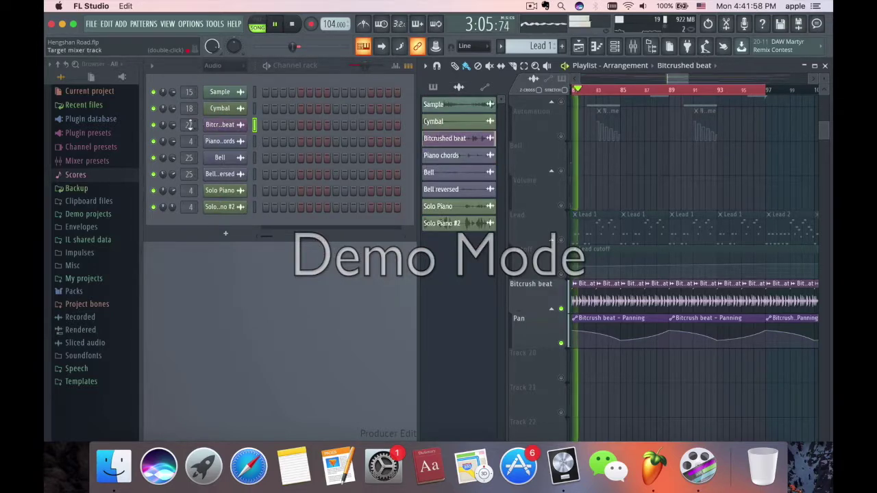
key(F9)
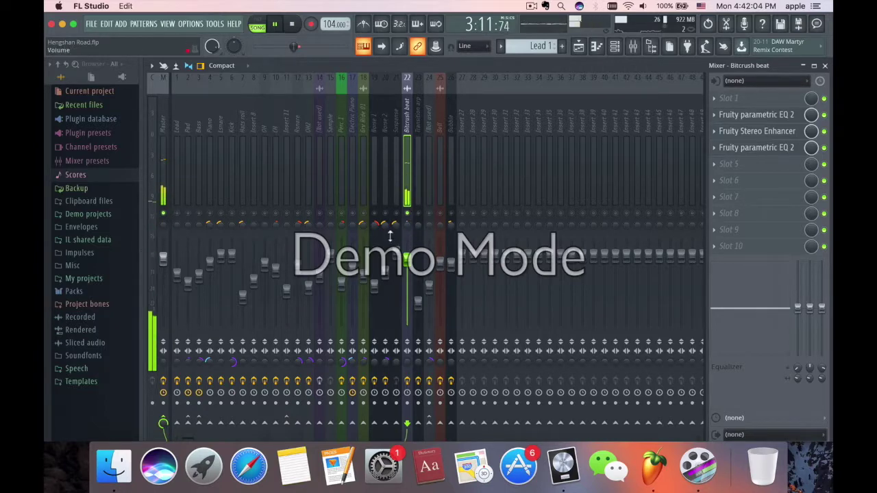
click(824, 65)
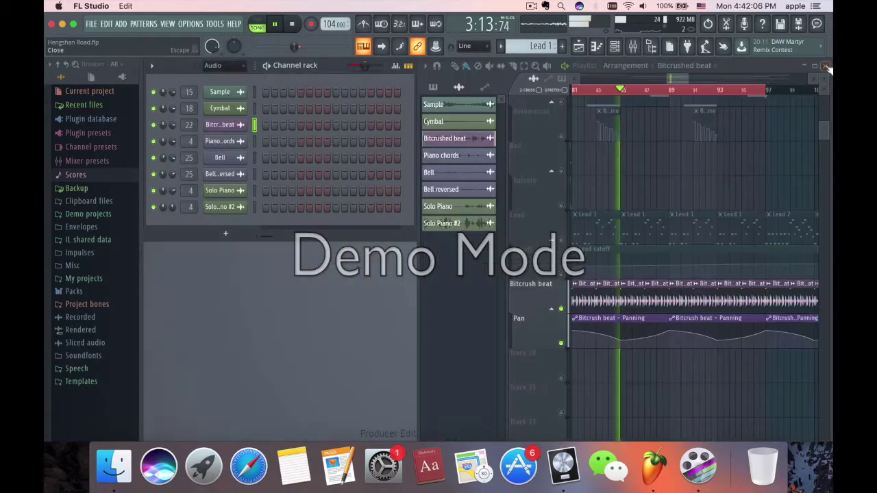
Stop playback and unmute all the playlist tracks
scroll(747, 143, down, 5)
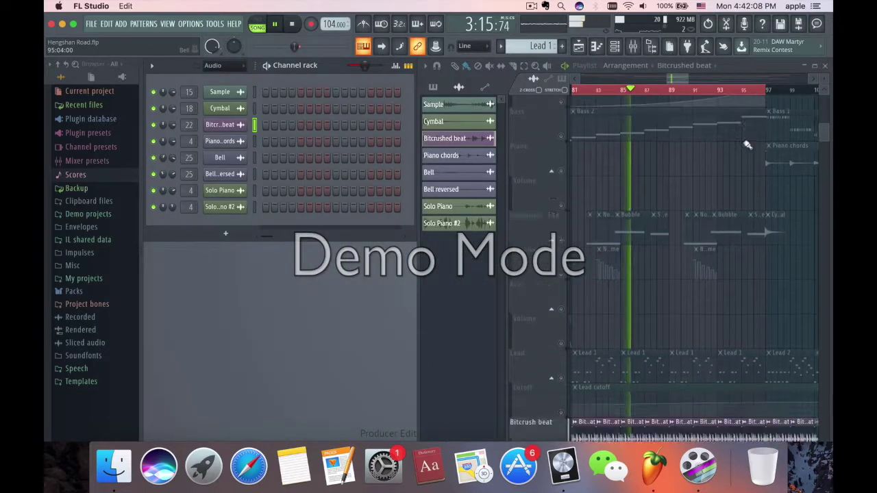
scroll(747, 144, up, 4)
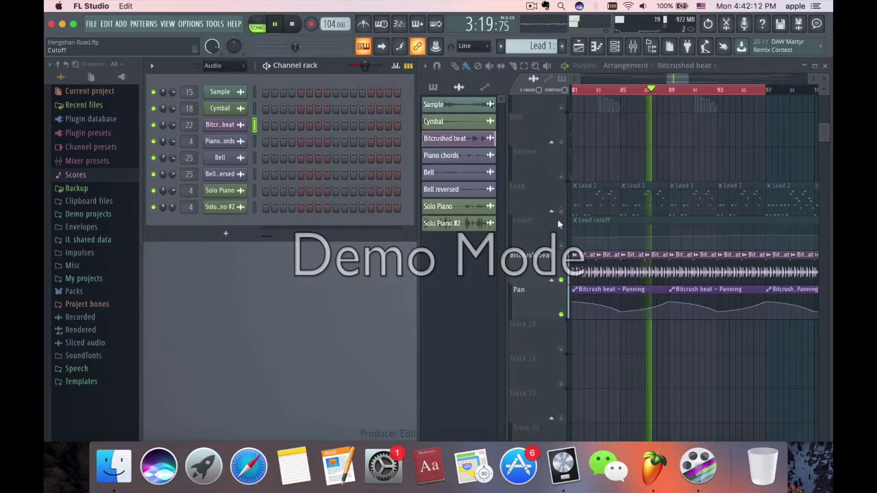
click(649, 148)
scroll(644, 157, up, 5)
key(space)
Select bars 105 to 109 on the playlist timeline
scroll(610, 314, up, 3)
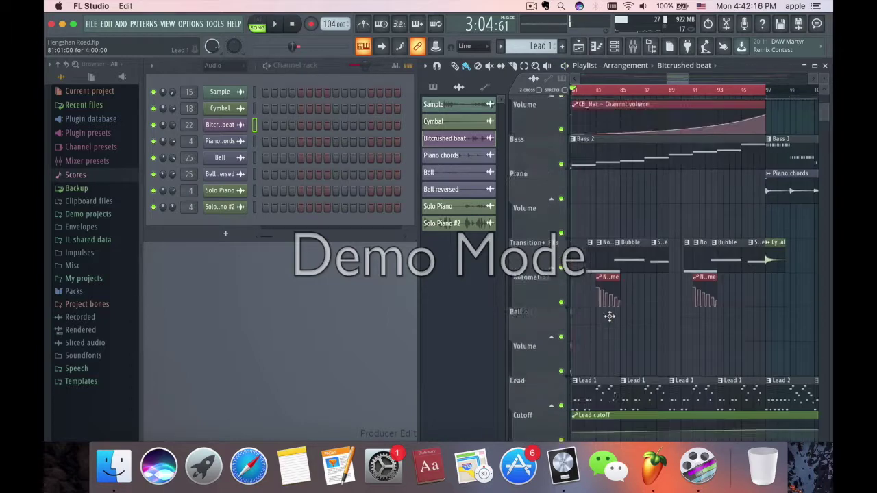
scroll(608, 314, down, 3)
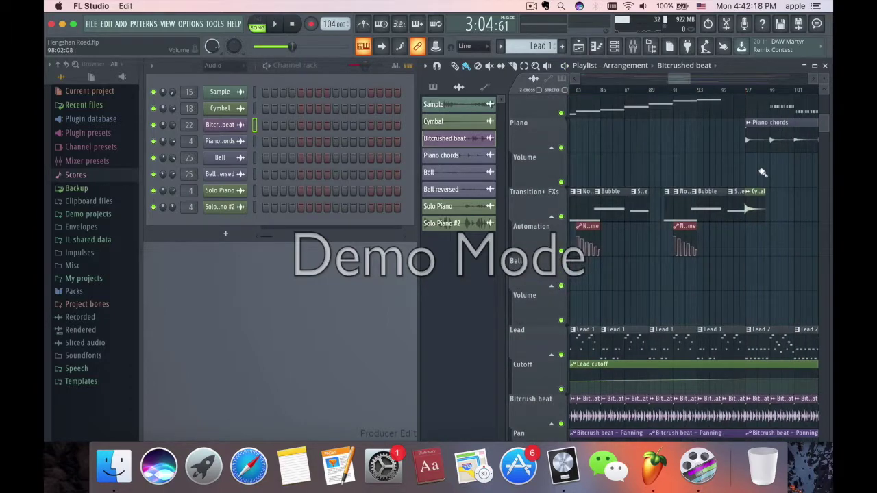
scroll(763, 172, up, 3)
scroll(762, 173, up, 2)
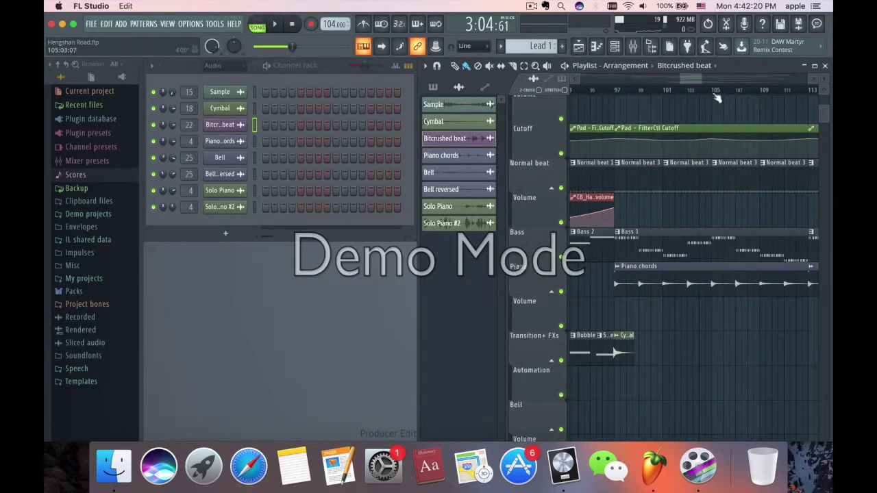
drag(715, 96, 751, 101)
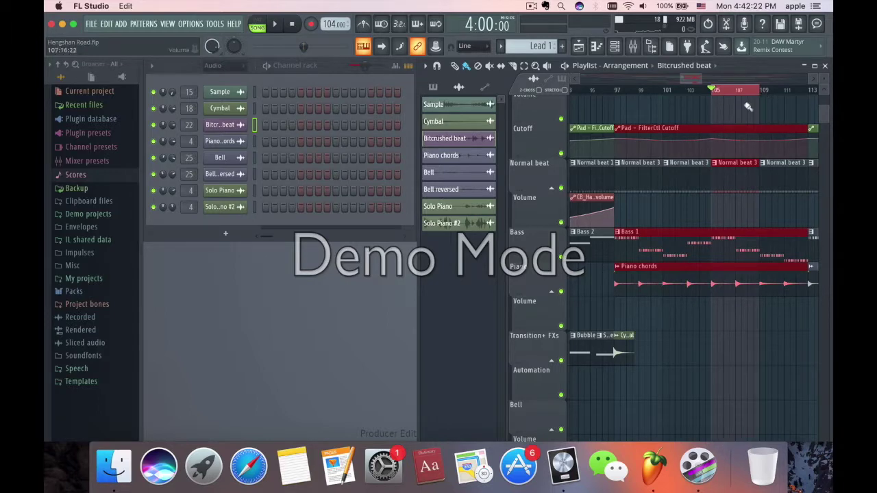
Solo the Normal beat track together with its Volume automation track in the playlist
scroll(734, 210, down, 4)
scroll(734, 210, up, 6)
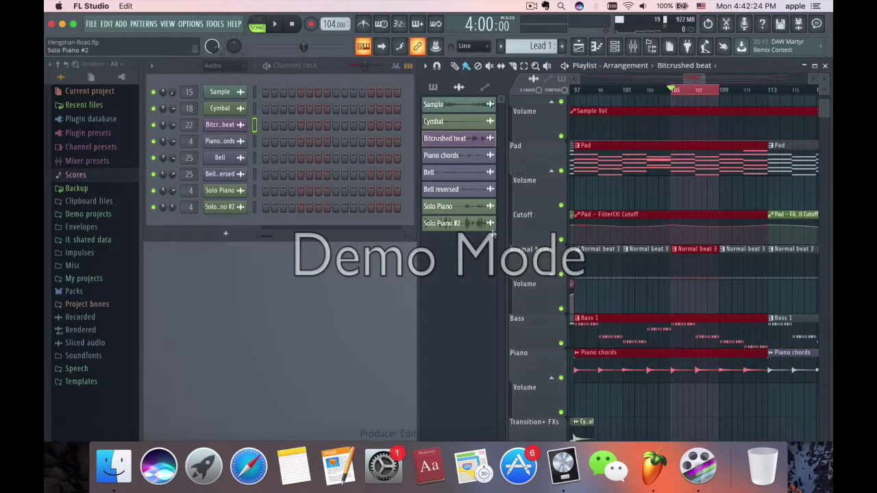
right_click(561, 274)
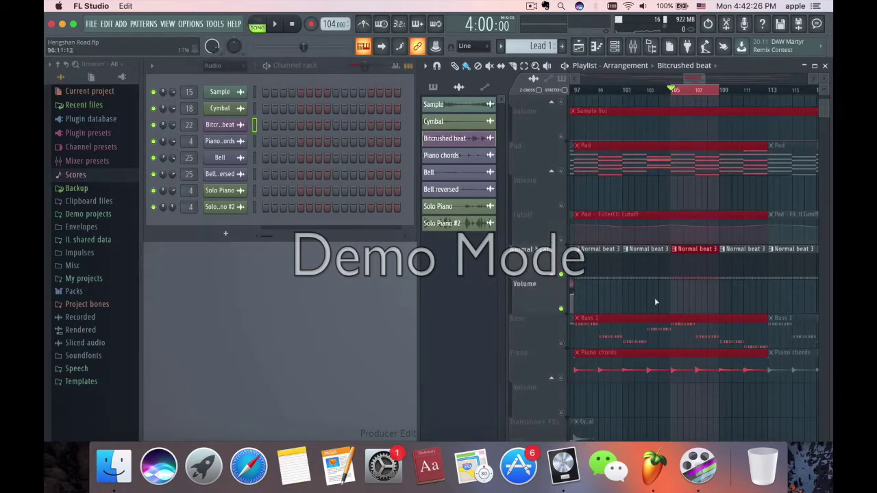
Enable the Bitcrush beat and Pan tracks in the playlist and play the selected bars
scroll(655, 302, down, 8)
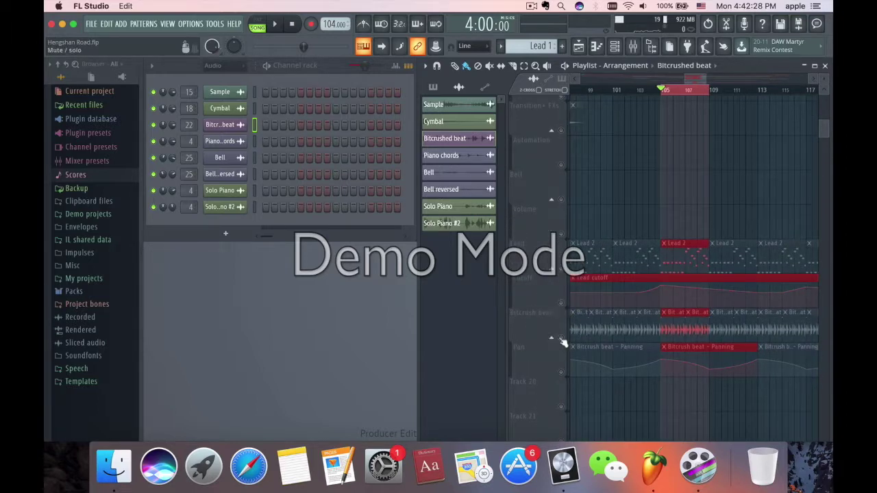
click(561, 338)
click(561, 372)
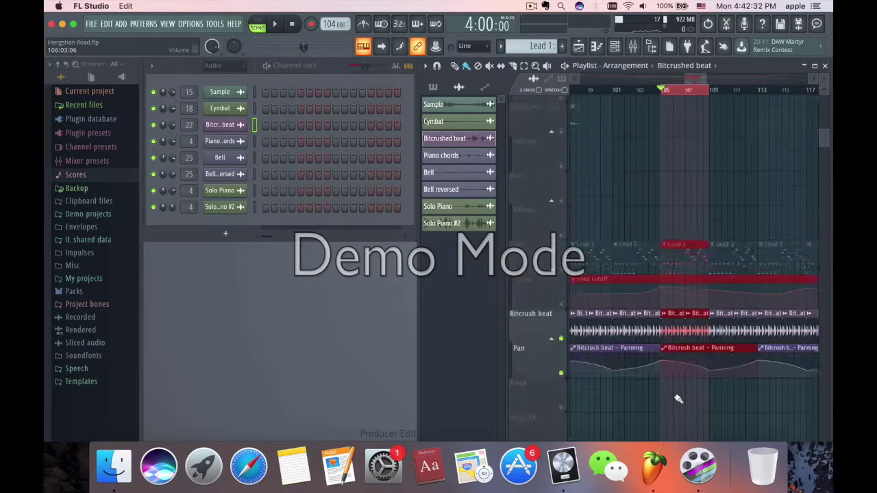
scroll(677, 400, down, 4)
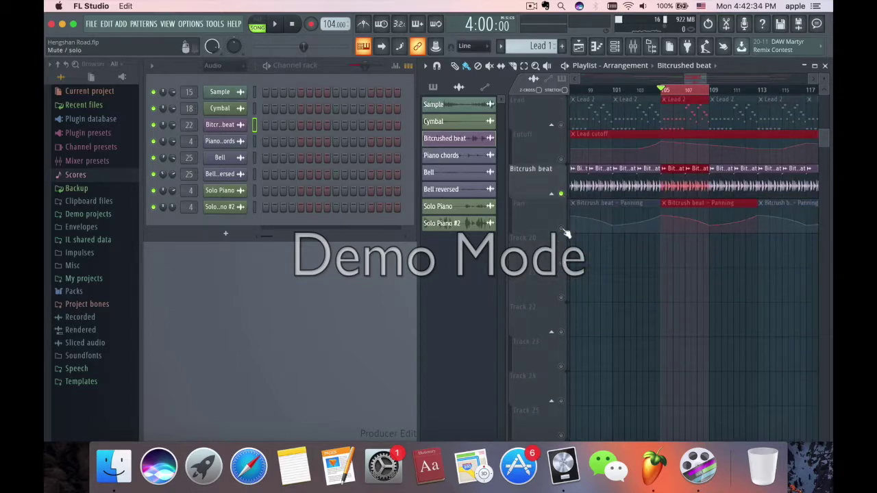
scroll(651, 206, up, 4)
key(space)
scroll(672, 153, up, 6)
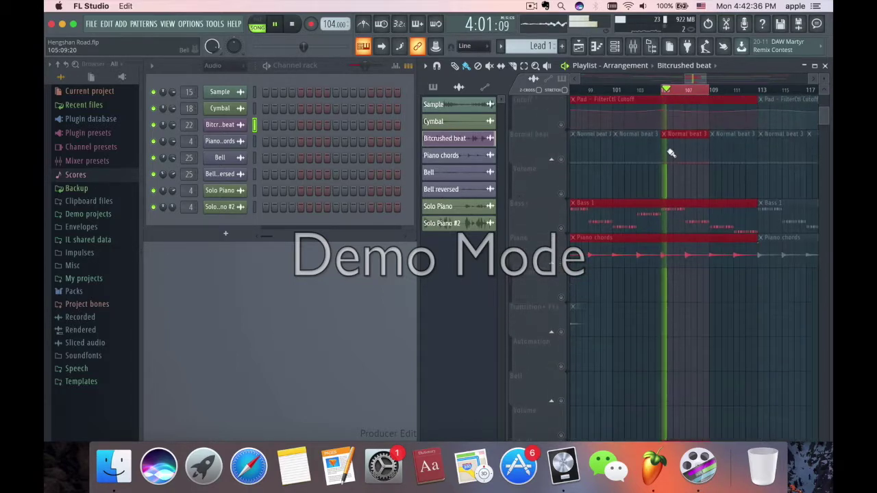
Unmute the Normal beat and its Volume track alongside the Bitcrush beat and replay the selected bars
key(space)
click(561, 159)
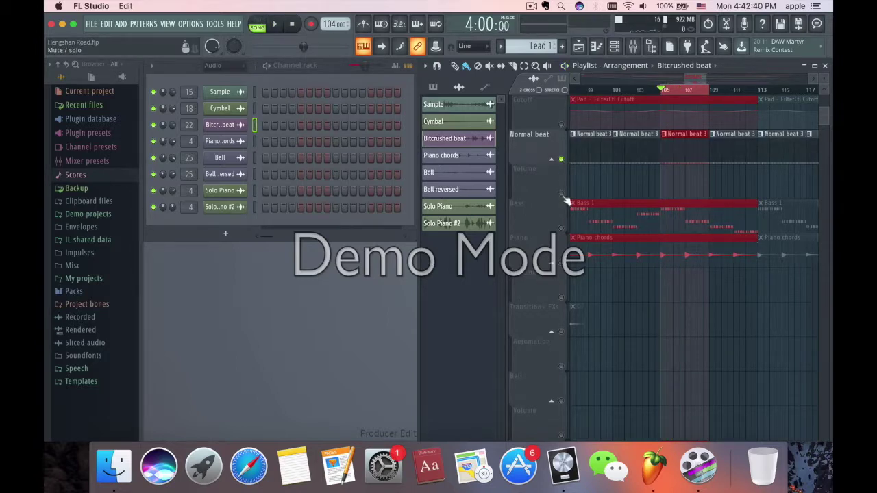
scroll(622, 176, up, 3)
scroll(699, 176, down, 2)
scroll(699, 176, right, 3)
key(space)
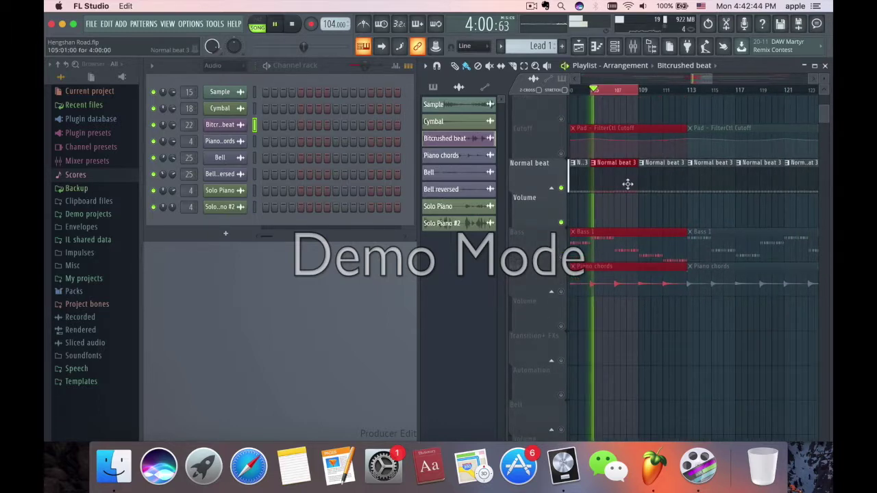
Clear the time selection and audition the arrangement from bar 97, where Normal beat 3 begins
scroll(614, 190, left, 4)
key(space)
scroll(616, 199, right, 5)
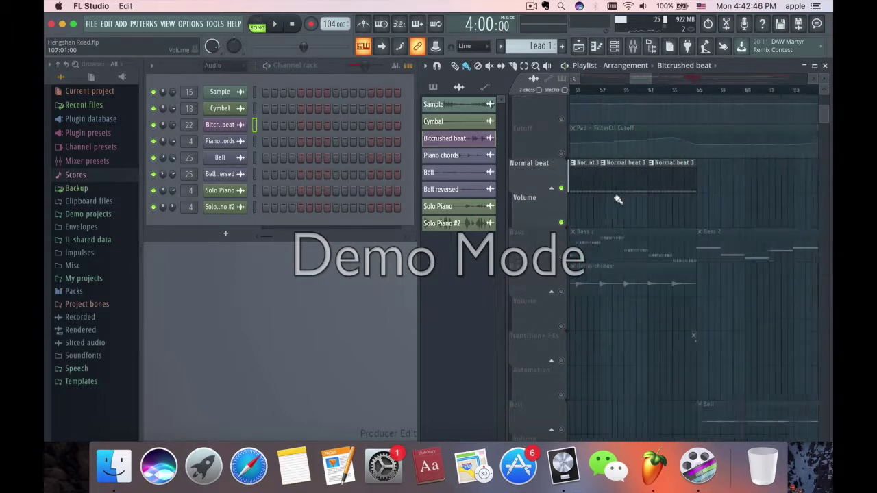
scroll(616, 199, up, 5)
scroll(616, 197, left, 10)
scroll(616, 196, down, 3)
click(683, 96)
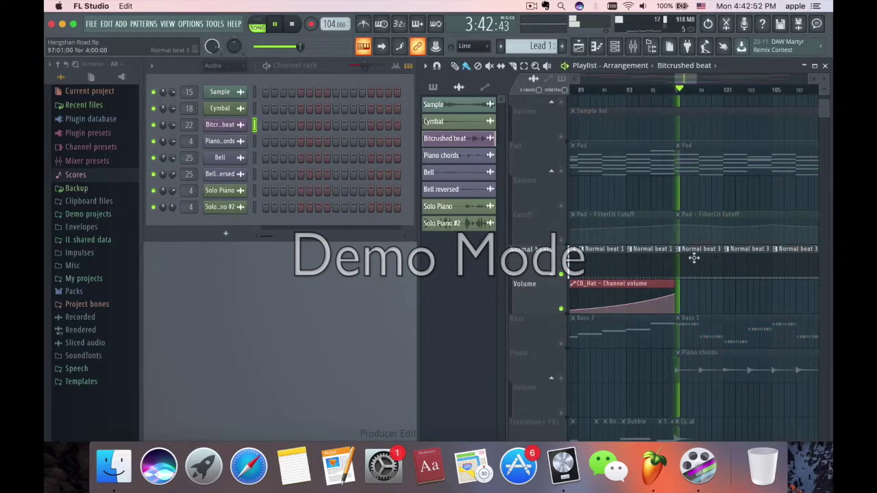
key(space)
Unsolo the Bitcrush beat mixer track and play the Normal beat and Bitcrush beat together from bar 97
key(F9)
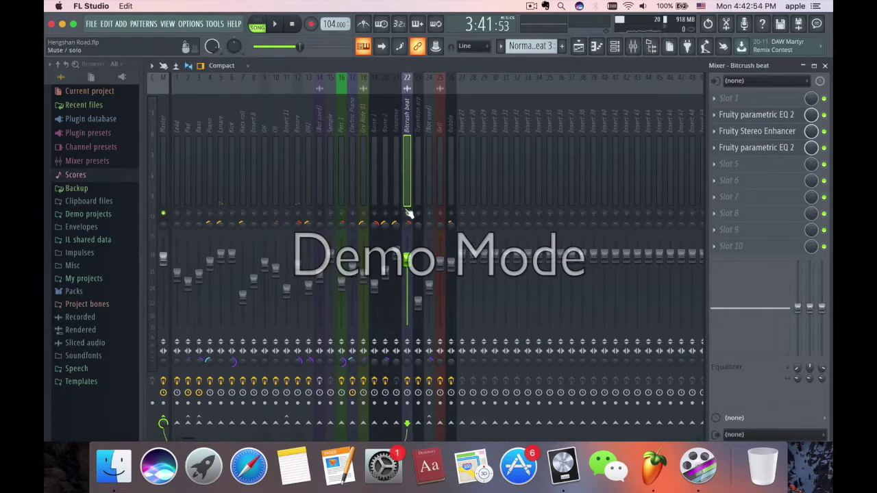
right_click(408, 213)
click(814, 66)
key(space)
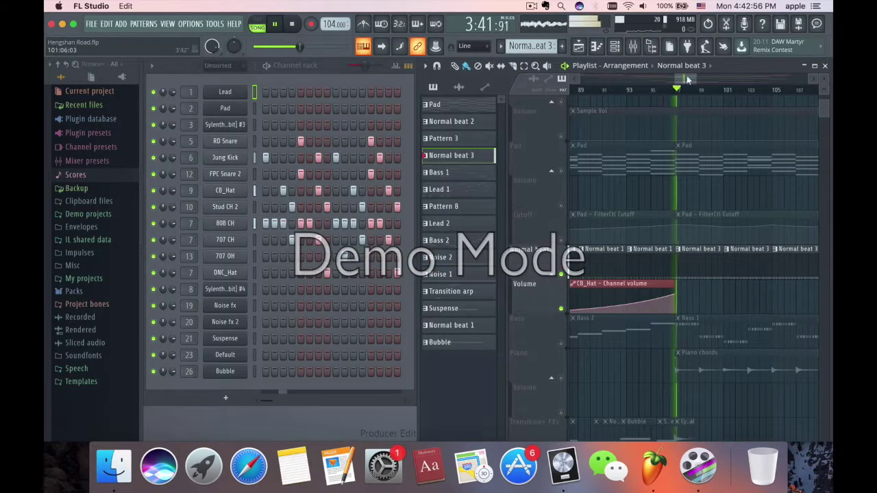
scroll(716, 252, down, 3)
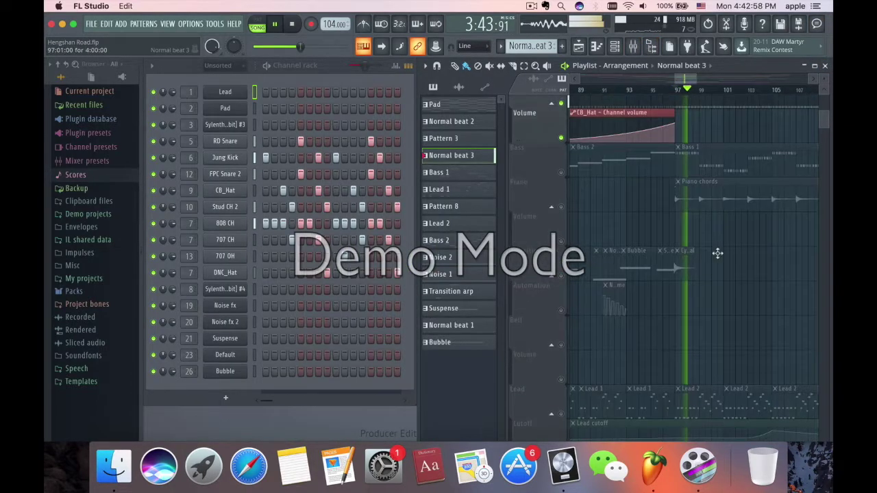
scroll(717, 253, down, 3)
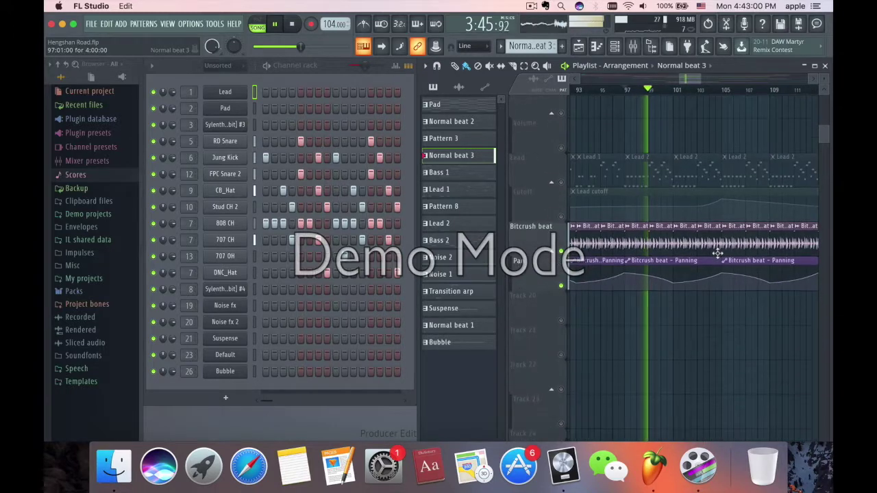
scroll(717, 254, up, 5)
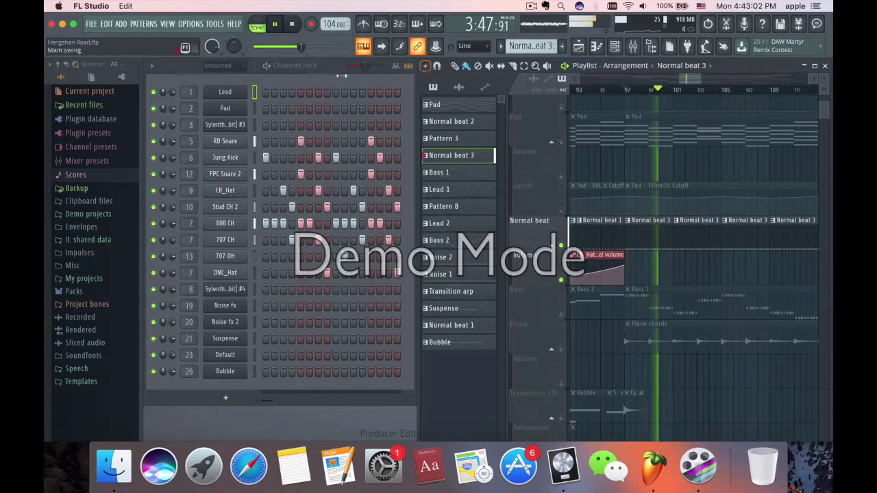
click(325, 62)
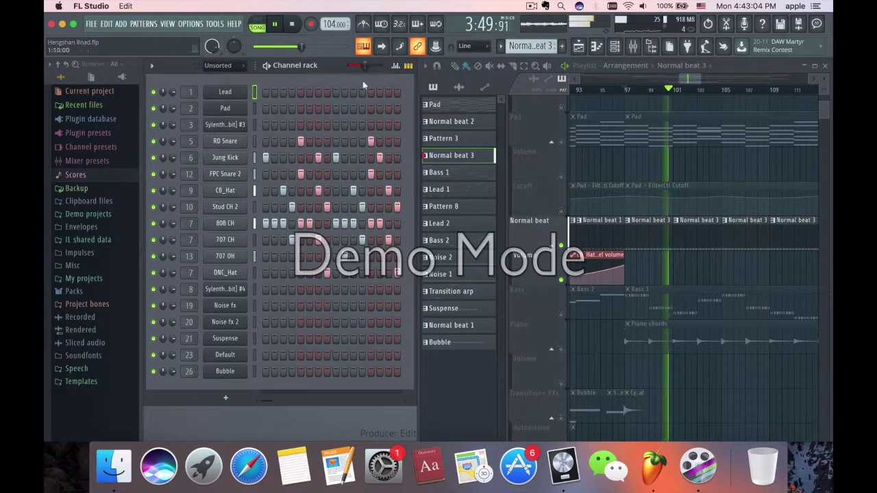
Stop playback, select bars 97 to 101 and replay the Normal beat with the Bitcrush beat over that range
scroll(632, 110, up, 1)
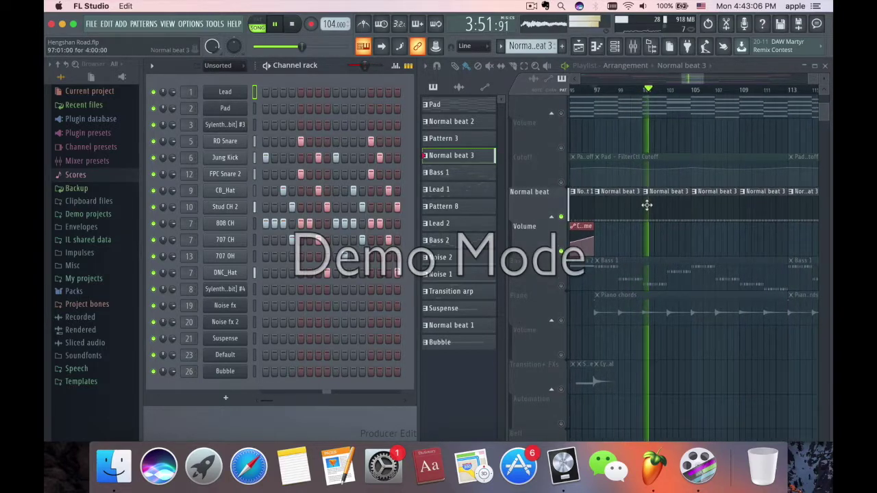
key(space)
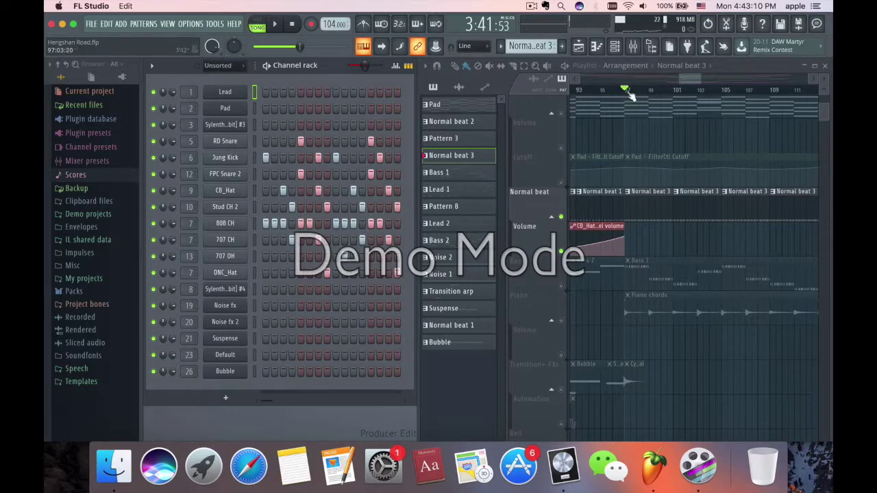
drag(627, 91, 674, 96)
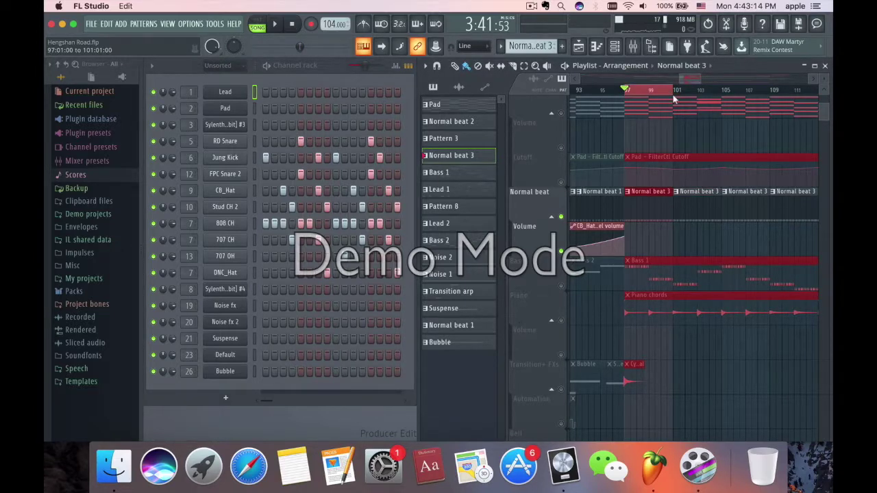
scroll(683, 280, down, 5)
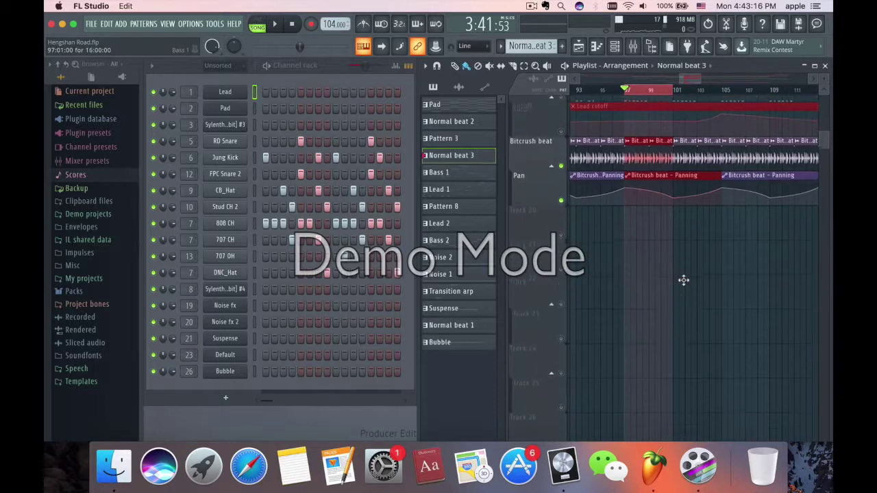
scroll(636, 235, up, 6)
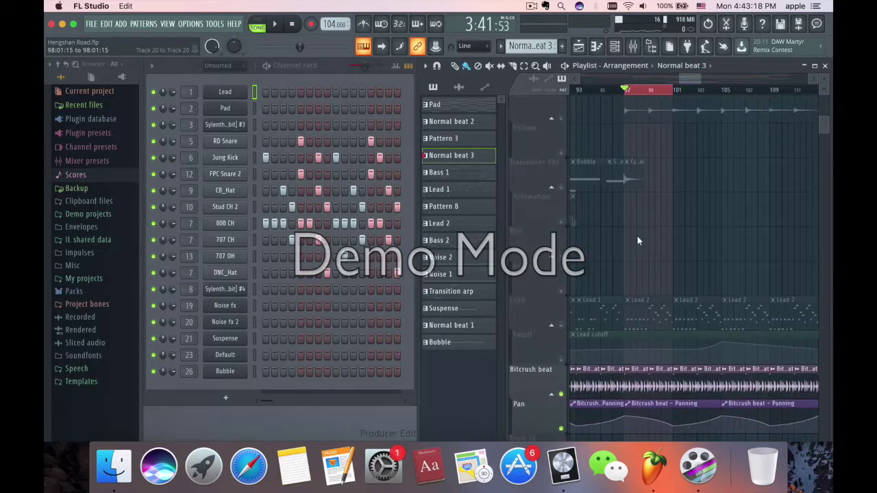
scroll(637, 240, down, 6)
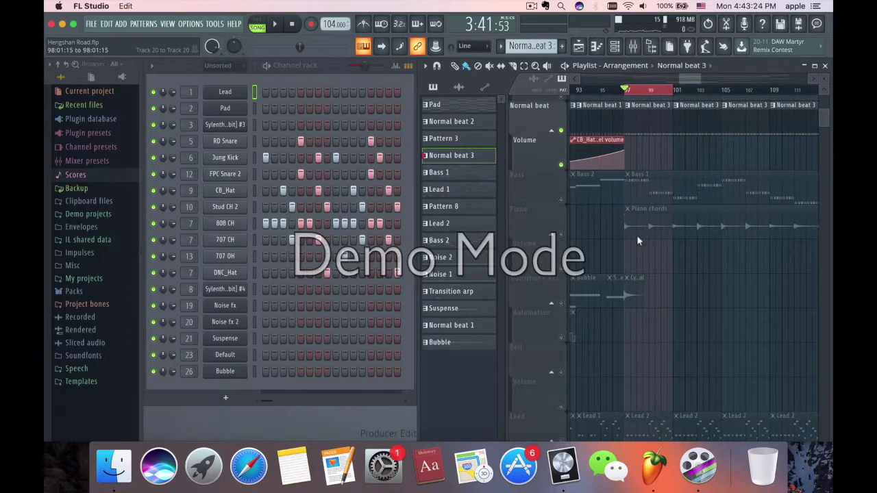
scroll(637, 240, up, 8)
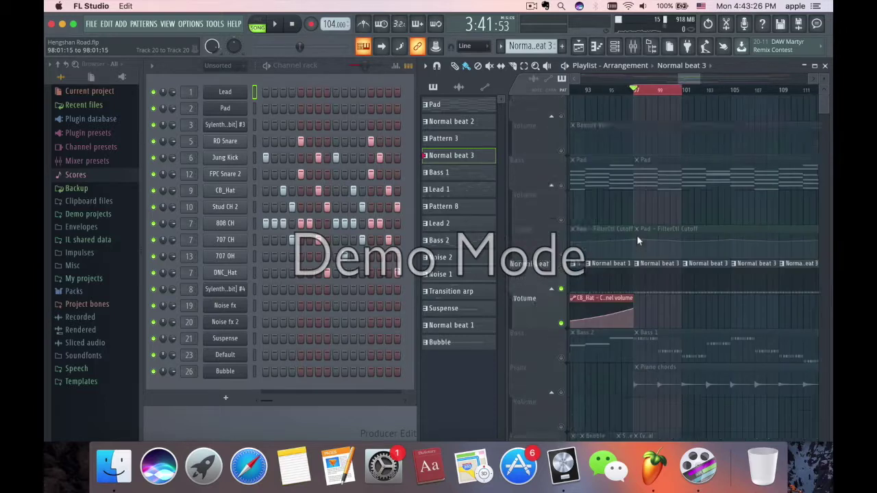
scroll(653, 246, down, 3)
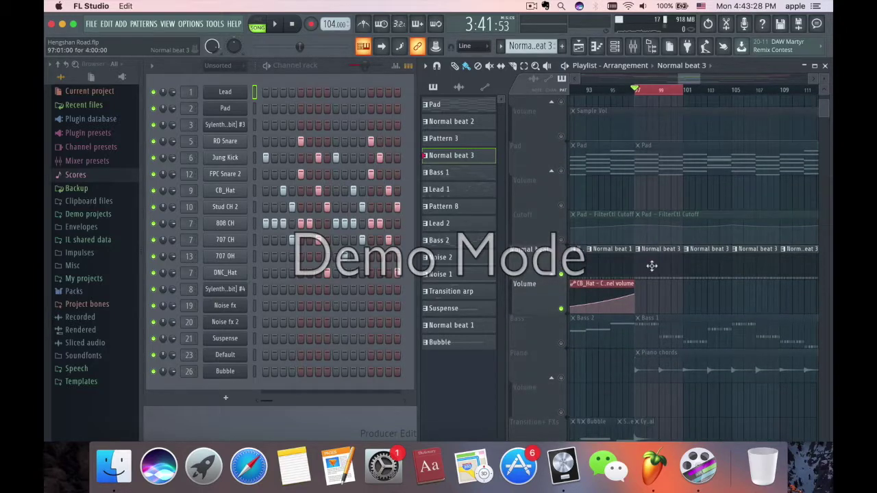
key(space)
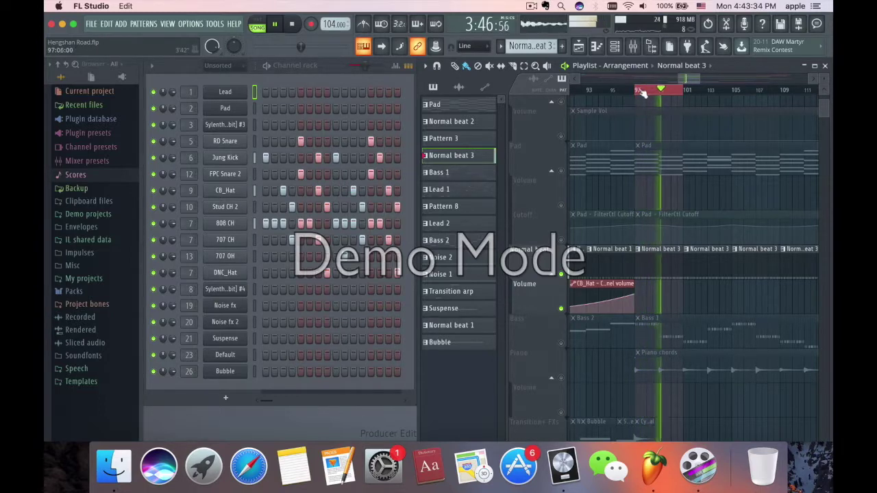
Stop playback, solo the Bass track in the playlist and play it over the selected bars
scroll(644, 247, down, 4)
key(space)
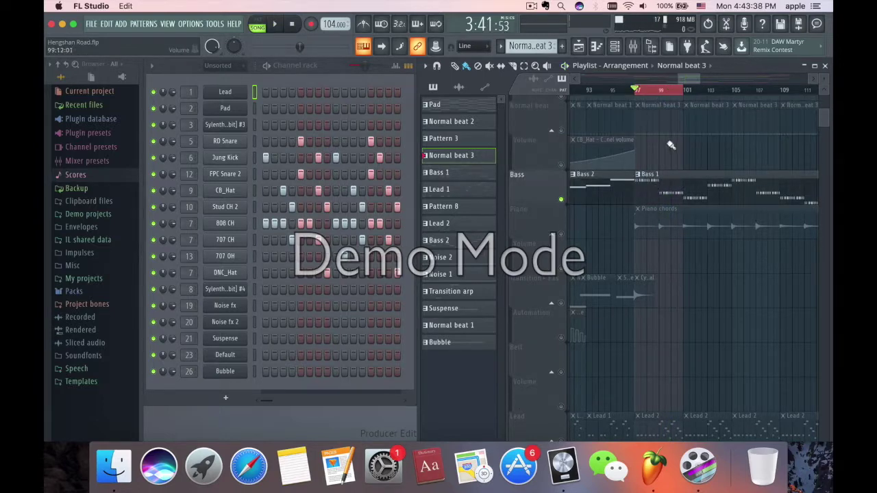
key(space)
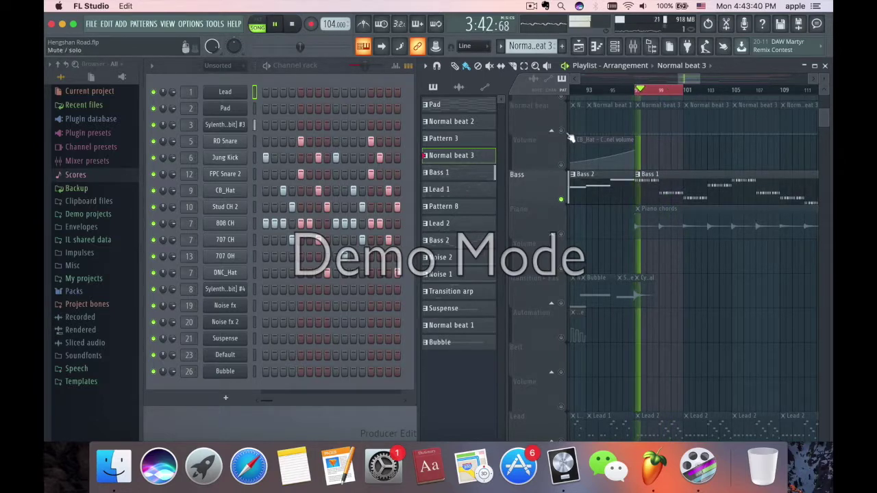
Unmute the Normal beat, its Volume track, the Bitcrush beat and Pan, clear the time selection and play them with the Bass from bar 97
scroll(563, 172, up, 2)
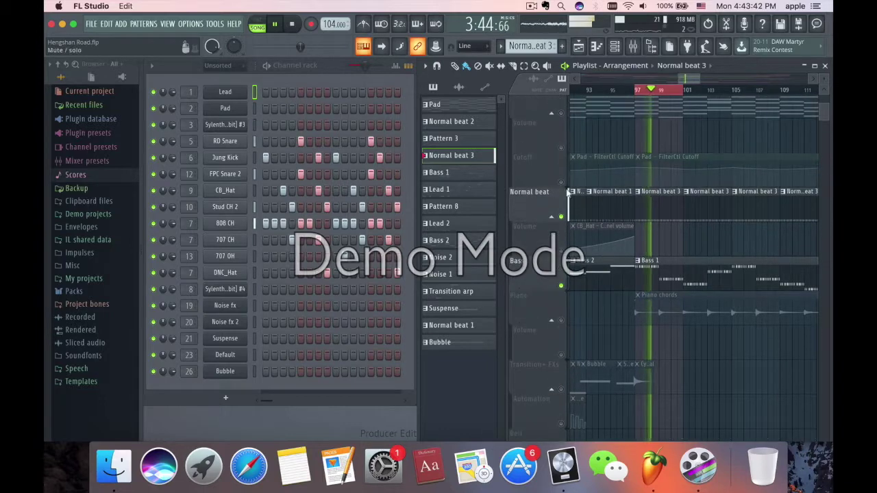
scroll(565, 216, down, 4)
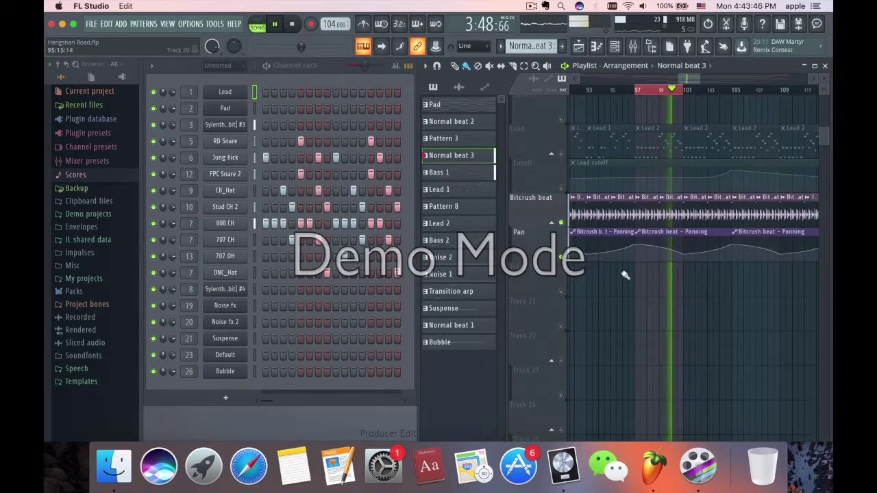
scroll(620, 270, up, 5)
scroll(624, 275, down, 2)
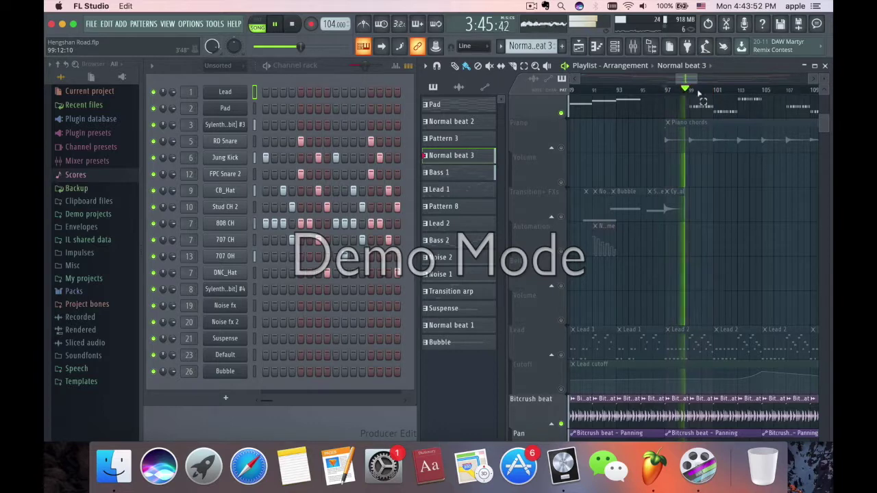
scroll(673, 229, down, 4)
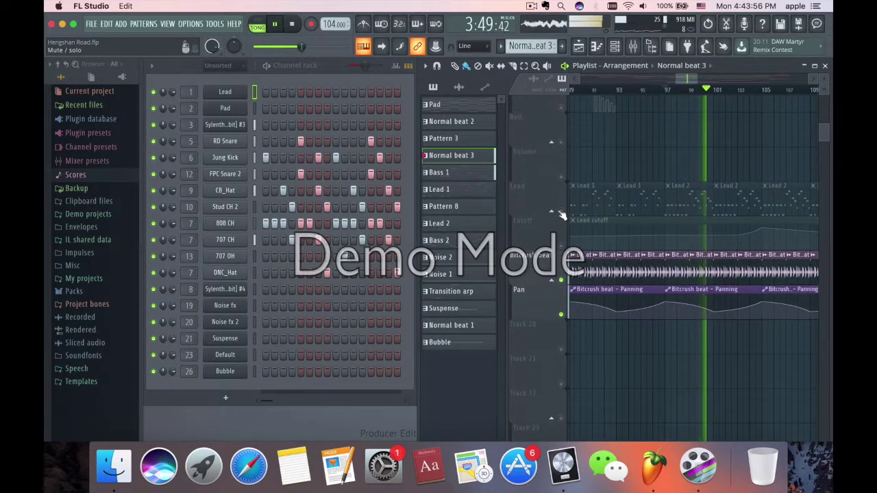
scroll(635, 189, up, 4)
key(space)
Move the playhead to bar 81, enable only the Transition+ FXs and its Automation track, and start playback
scroll(635, 189, up, 4)
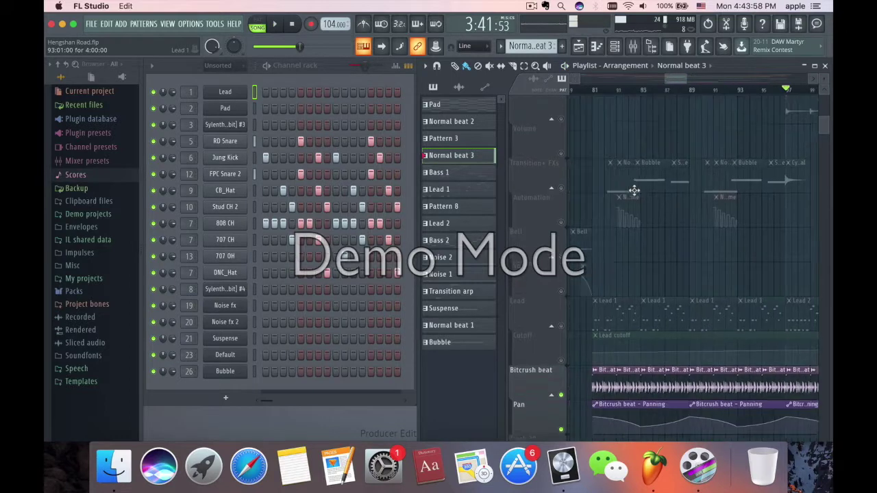
click(602, 91)
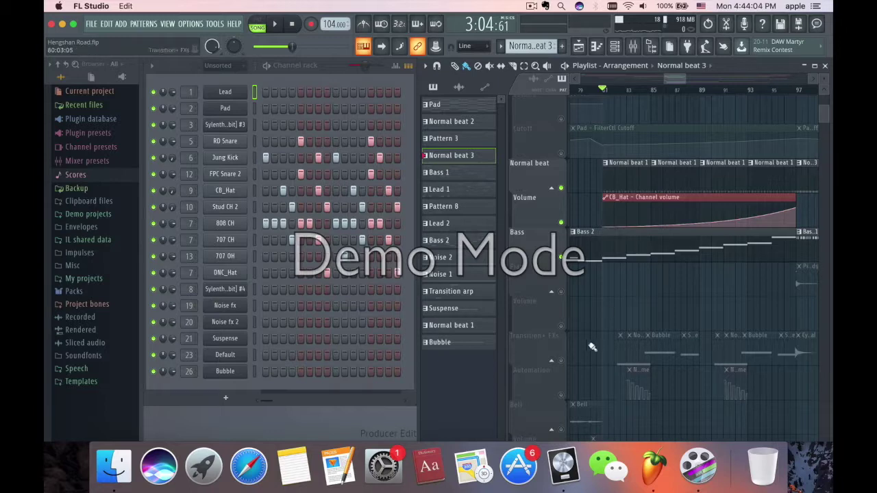
right_click(561, 362)
click(561, 395)
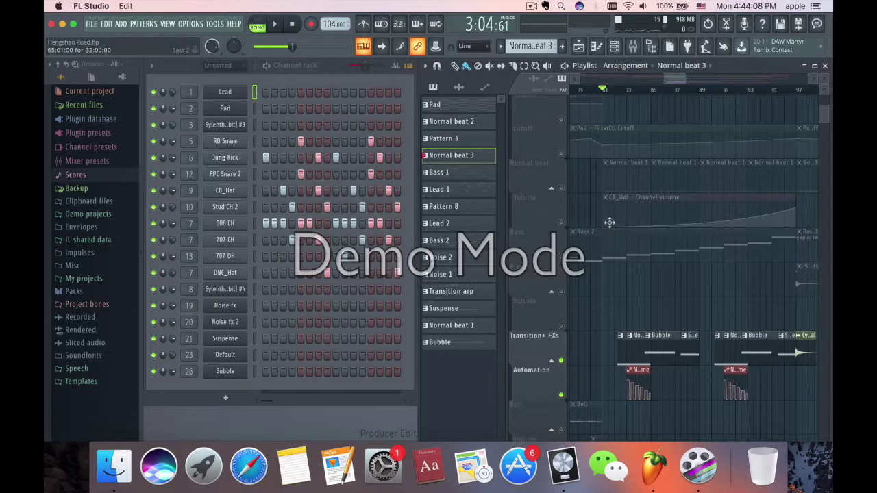
scroll(625, 233, down, 5)
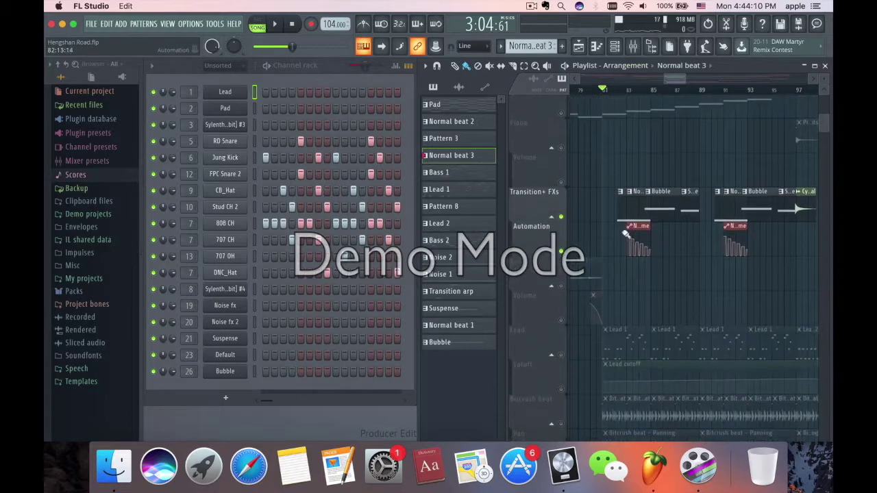
key(space)
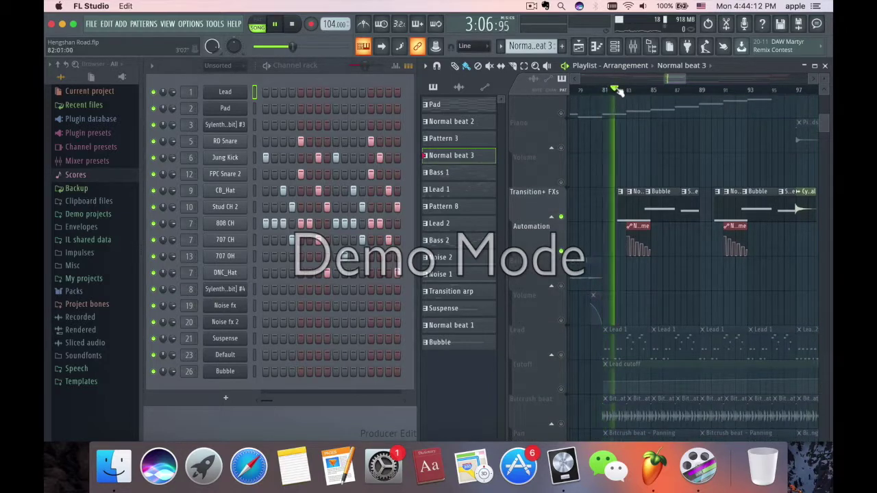
Select the Noise 1, Bubble and Suspense clips in turn to show their patterns while the transition effects play
click(630, 207)
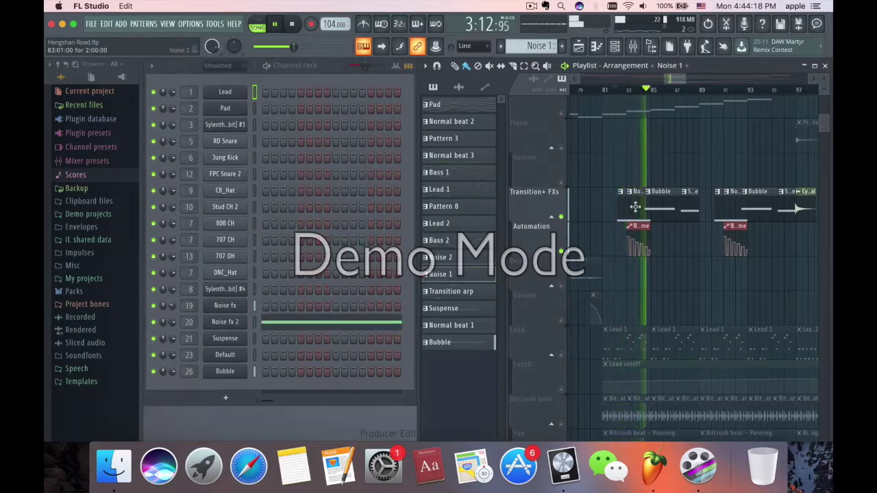
click(663, 208)
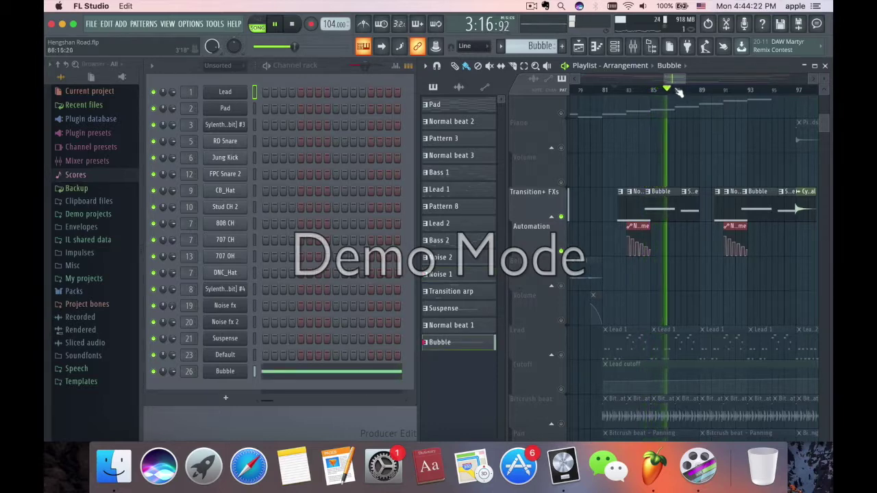
click(687, 208)
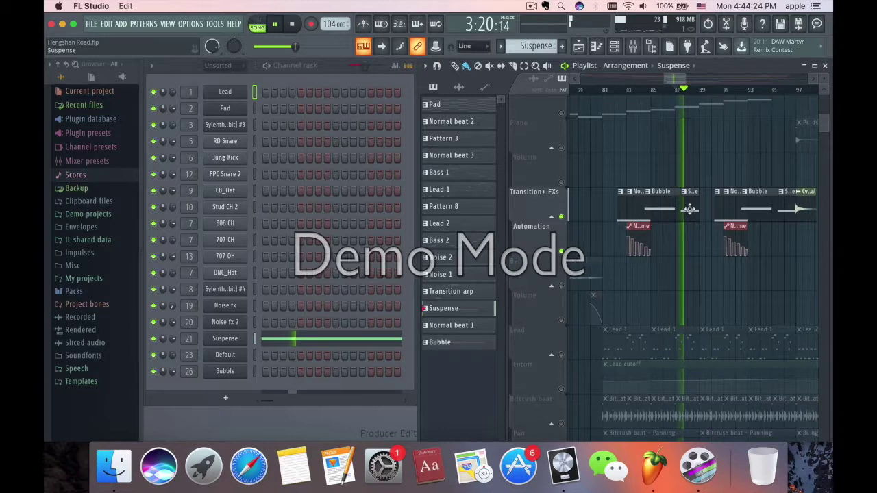
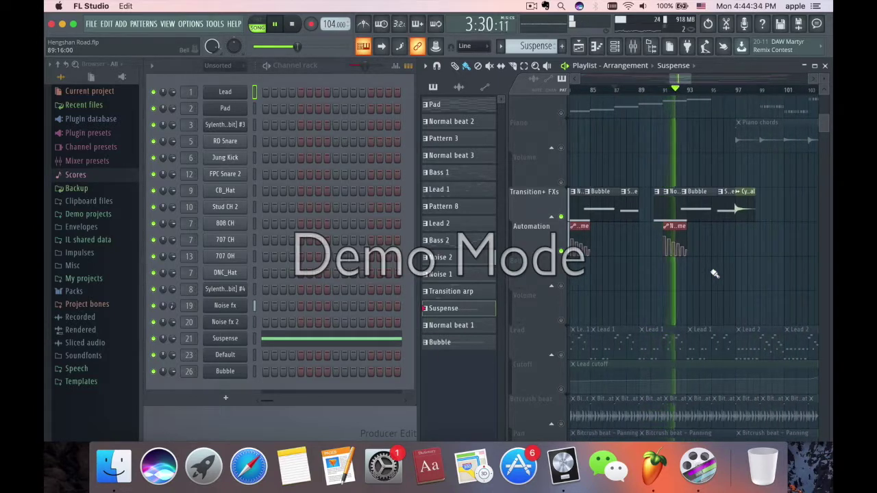
Skip to the end of the second Suspense clip just before bar 97 and audition the lead-in to the Cymbal clip
click(733, 89)
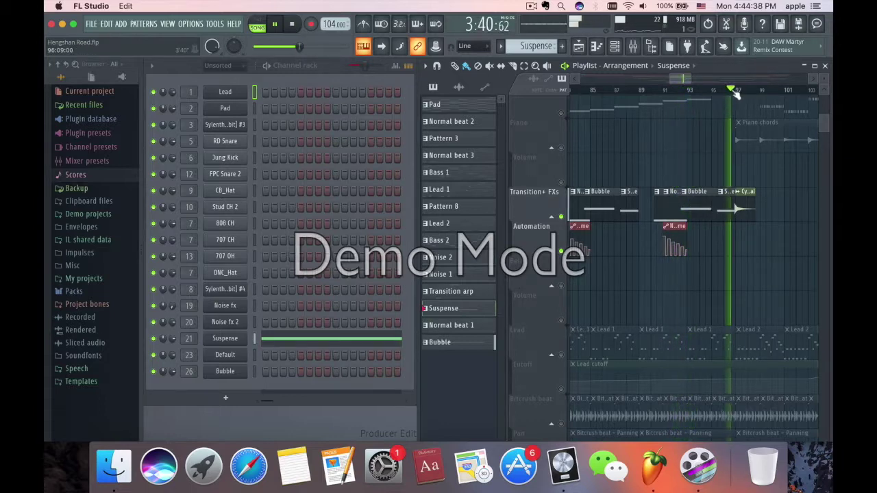
mouse_move(687, 78)
mouse_down()
mouse_move(698, 77)
mouse_move(684, 76)
mouse_up()
key(space)
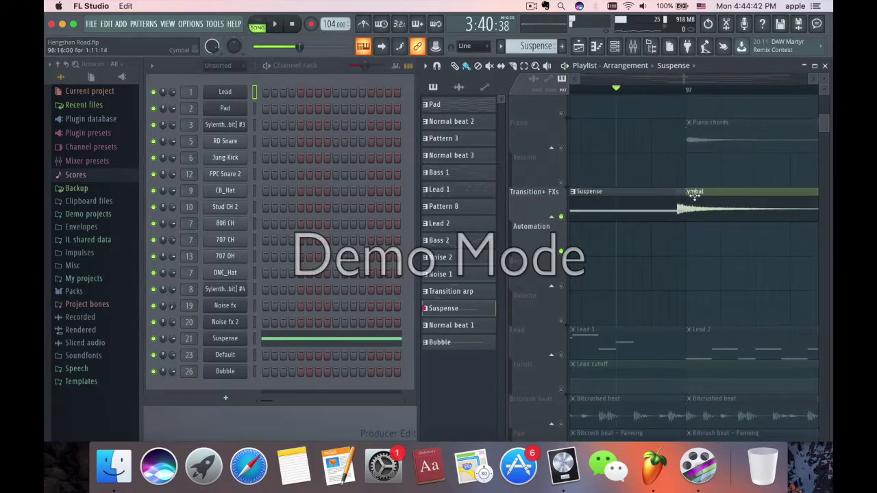
Select the Cymbal clip, re-enable all playlist tracks and audition the full mix from just before bar 97
click(694, 193)
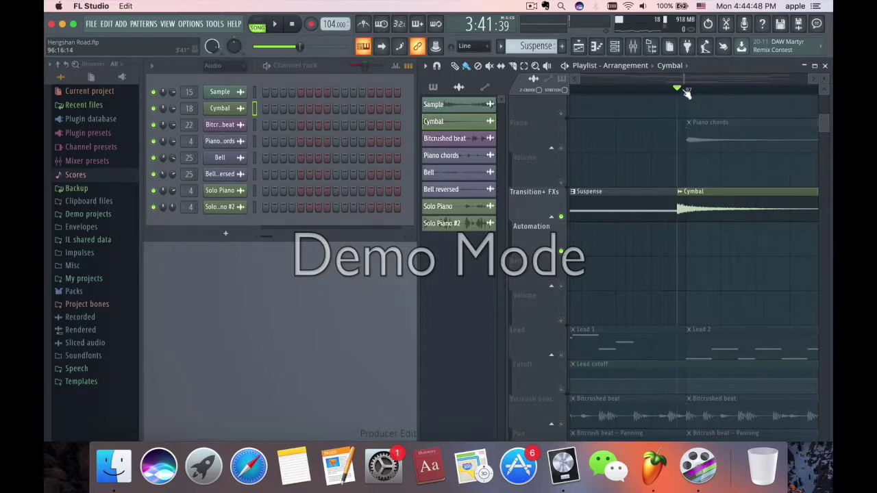
right_click(562, 217)
key(space)
key(space)
Move the Cymbal clip to start exactly at bar 97 and audition the mix from there
drag(702, 211, 714, 211)
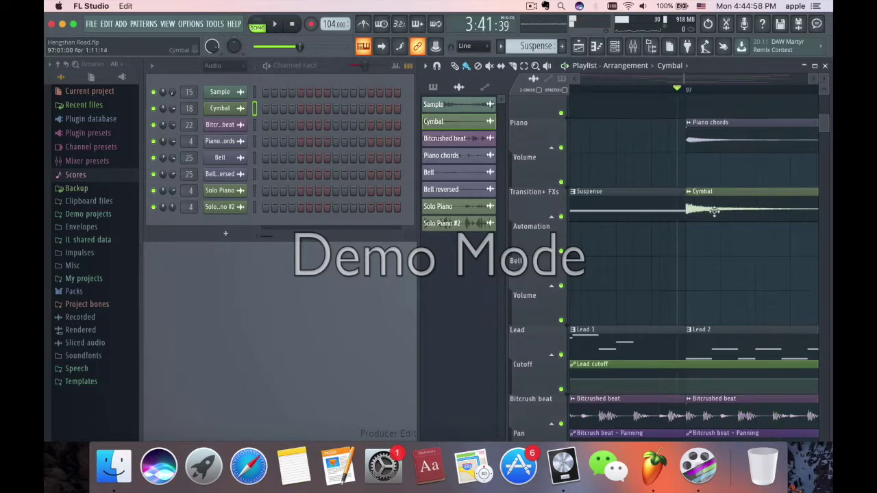
key(space)
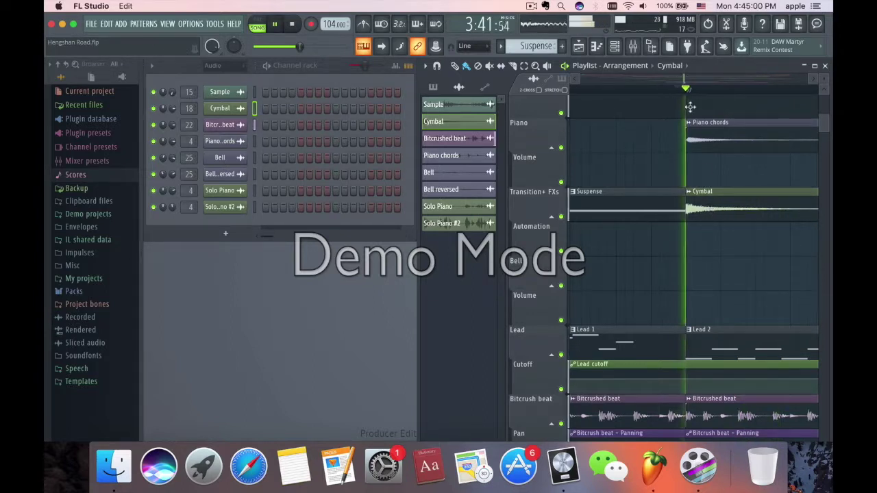
key(space)
click(688, 90)
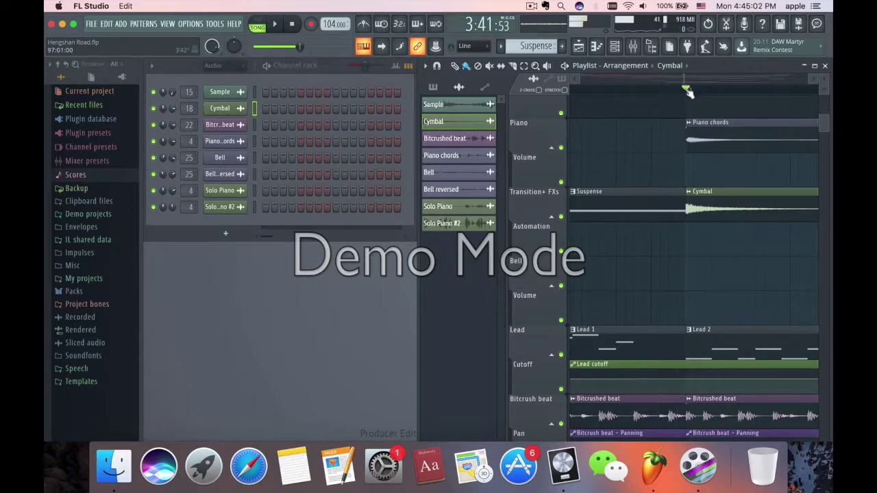
Move the Cymbal clip back to start slightly ahead of bar 97 and play the transition from late in bar 96
drag(696, 201, 684, 204)
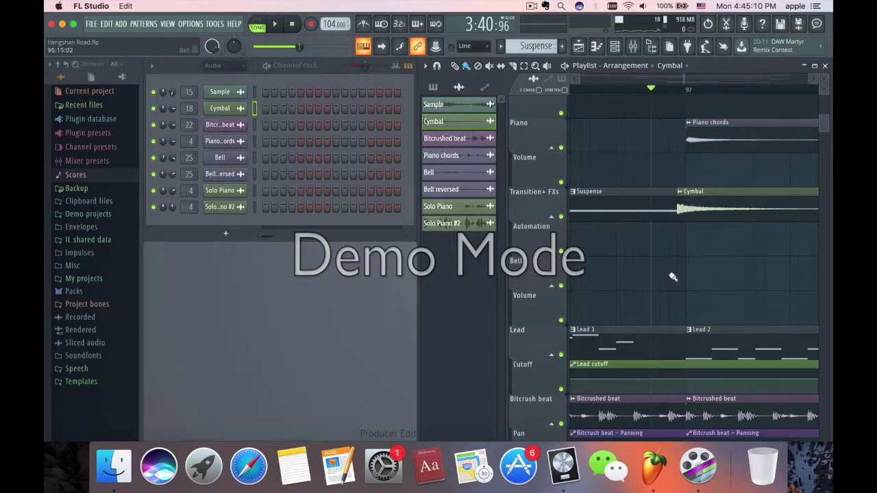
key(space)
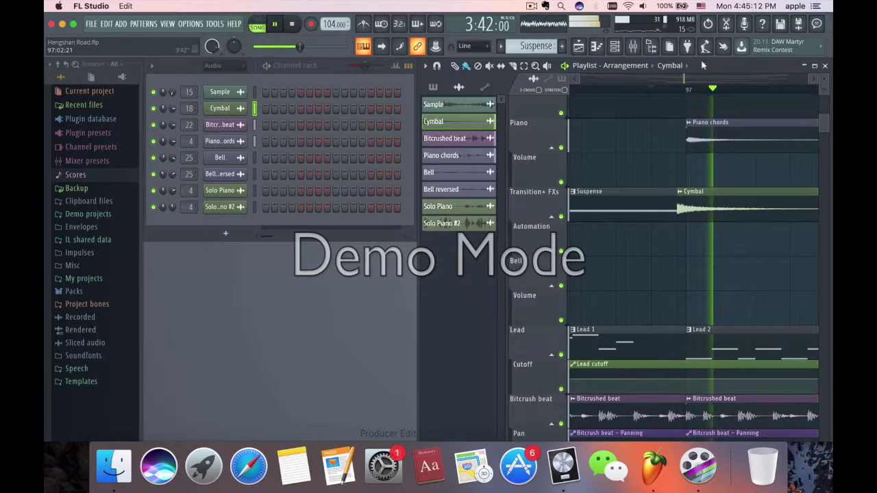
scroll(685, 77, down, 3)
key(space)
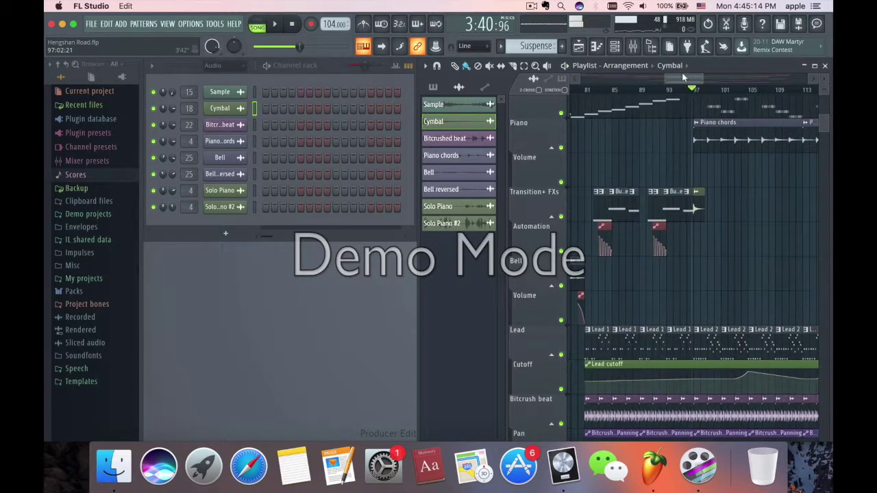
scroll(678, 194, up, 8)
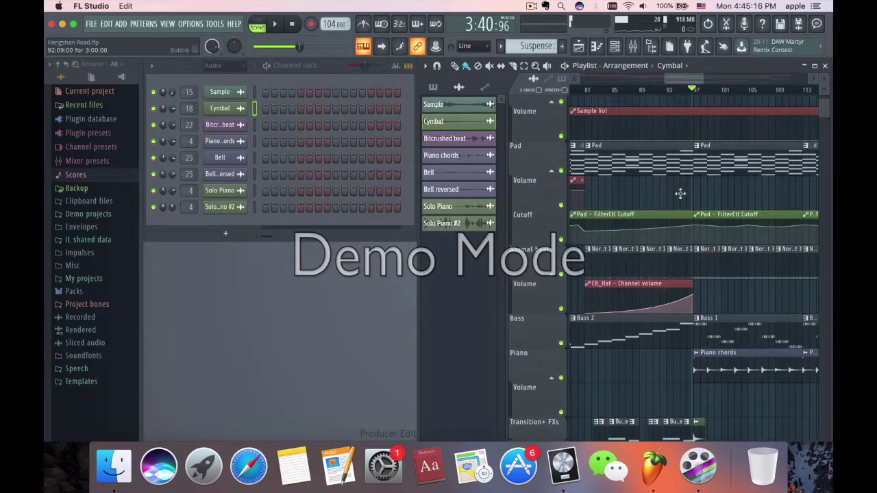
drag(709, 81, 683, 81)
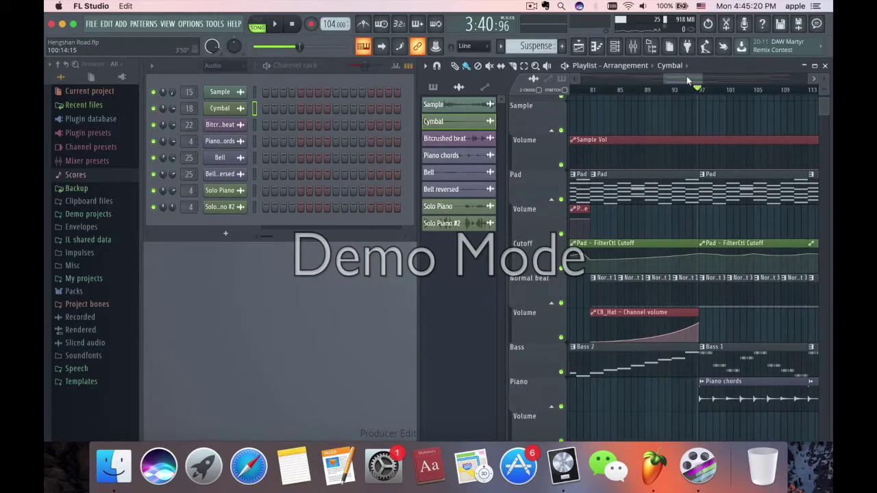
Move the playback position to bar 81 and select the Bass 2 clip on the Bass track
scroll(679, 361, down, 8)
scroll(679, 361, down, 2)
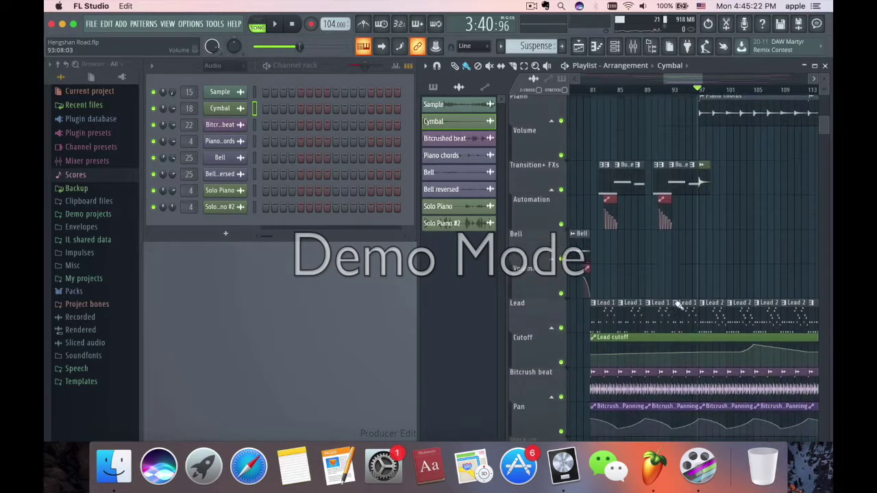
click(591, 89)
scroll(603, 226, up, 6)
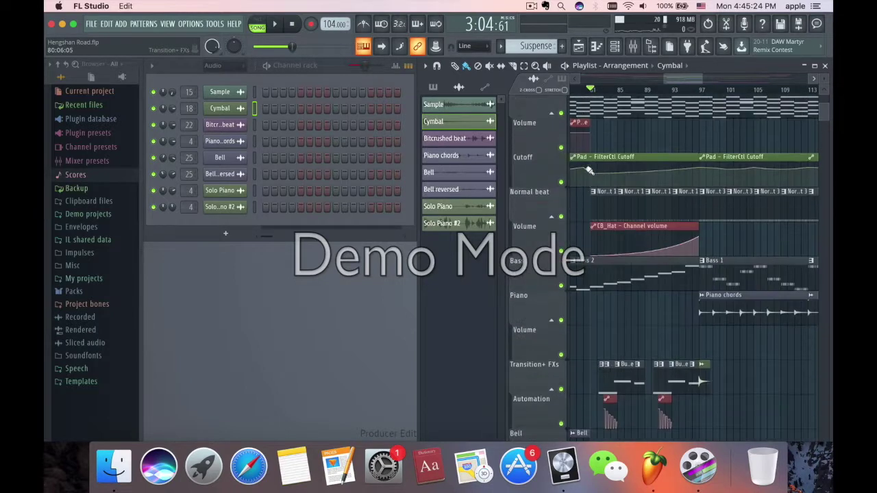
click(619, 266)
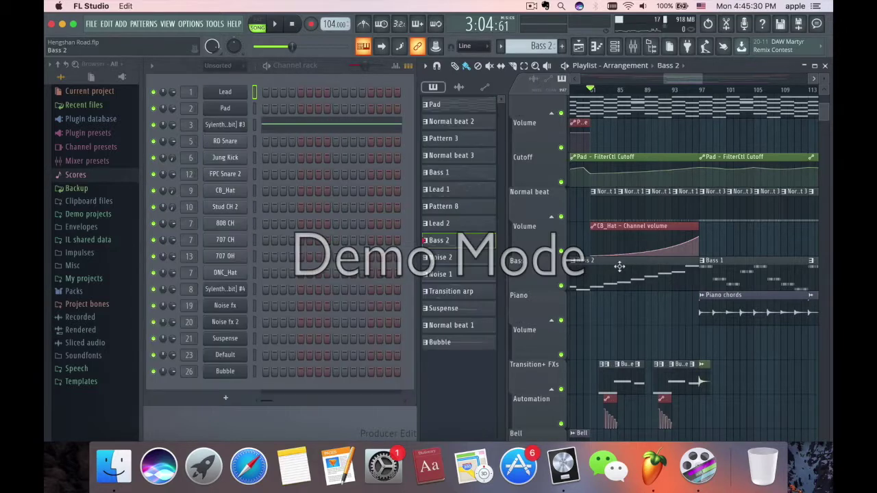
Select bars 81 to 97, solo the Bass track and audition Bass 2, clearing the time selection during playback
drag(592, 91, 694, 98)
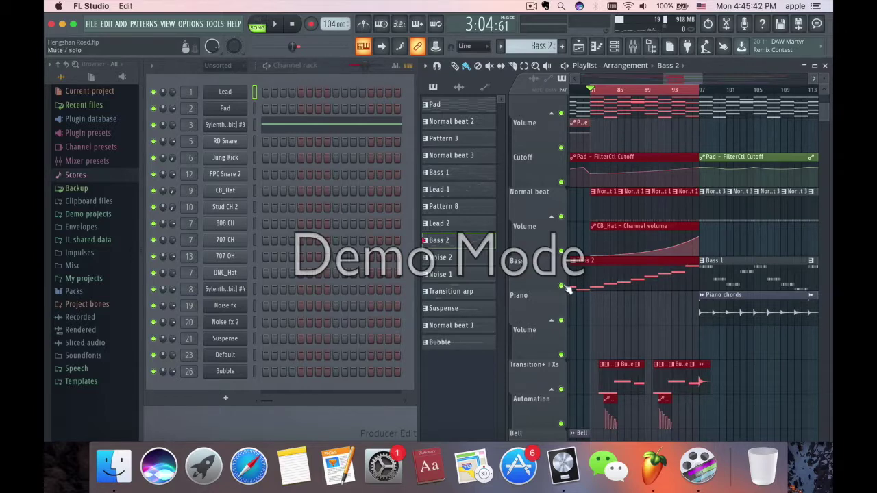
scroll(579, 288, down, 2)
key(space)
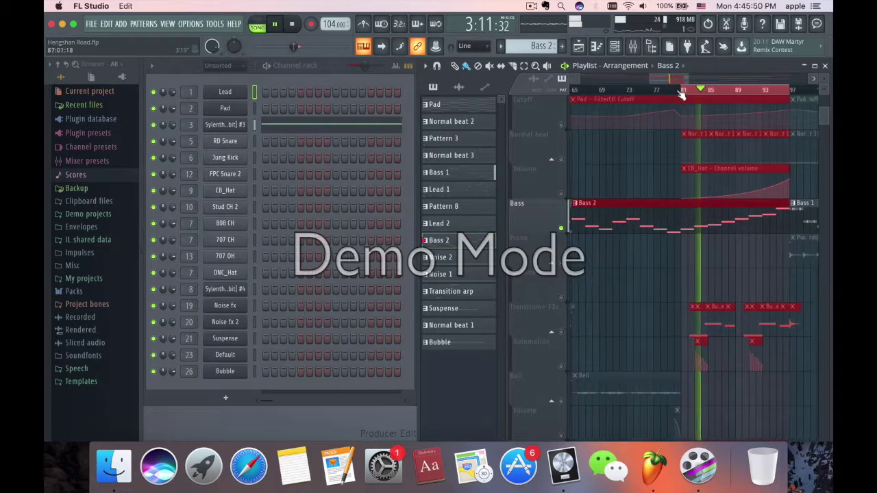
click(728, 93)
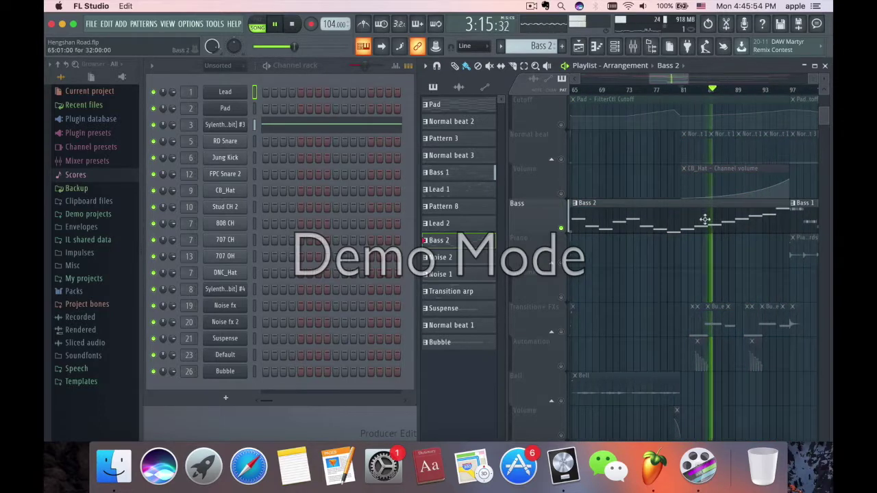
Enable the Pad and Lead tracks alongside the soloed Bass track and audition the three together toward bar 93
scroll(724, 221, up, 3)
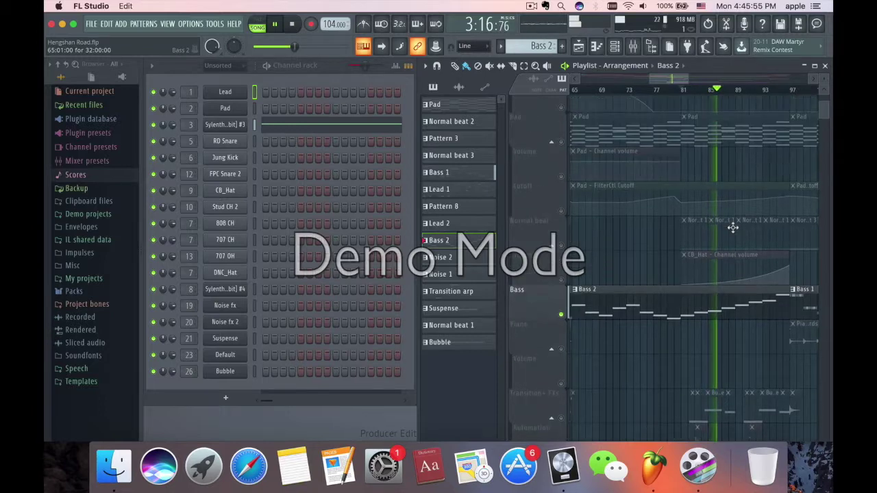
click(561, 142)
scroll(568, 179, up, 2)
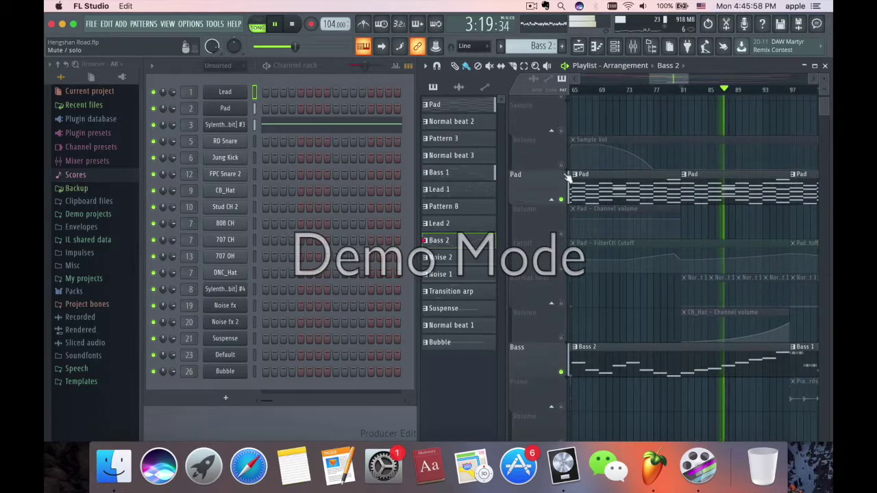
scroll(563, 228, down, 10)
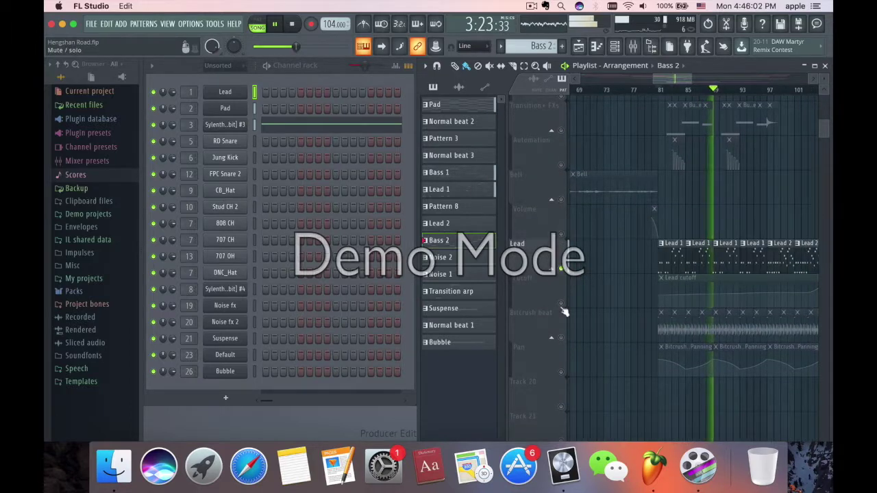
scroll(675, 269, up, 9)
scroll(675, 268, up, 3)
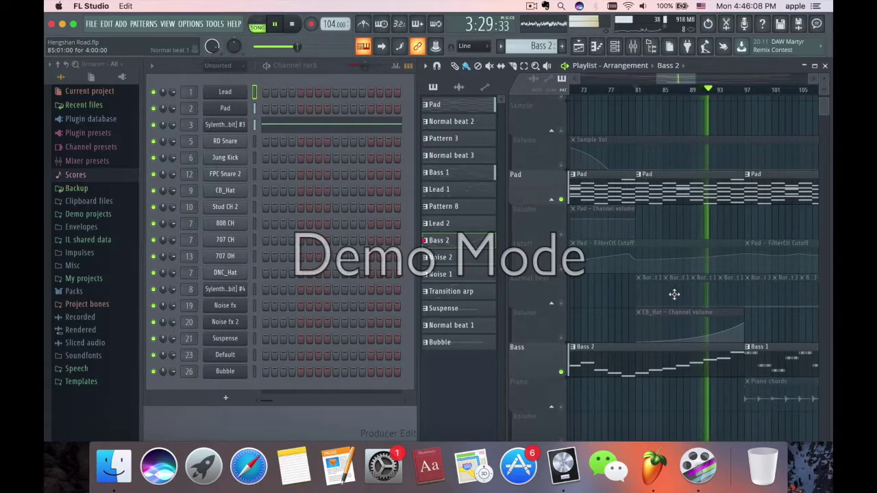
scroll(674, 295, up, 1)
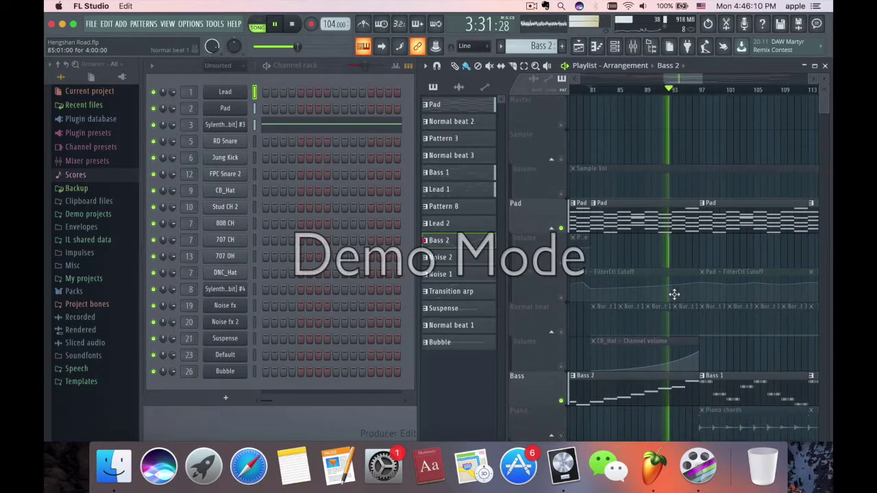
Stop playback, enable the Lead Cutoff automation track and place the playhead at the Bass 2 clip starting around bar 161
key(space)
scroll(674, 295, down, 8)
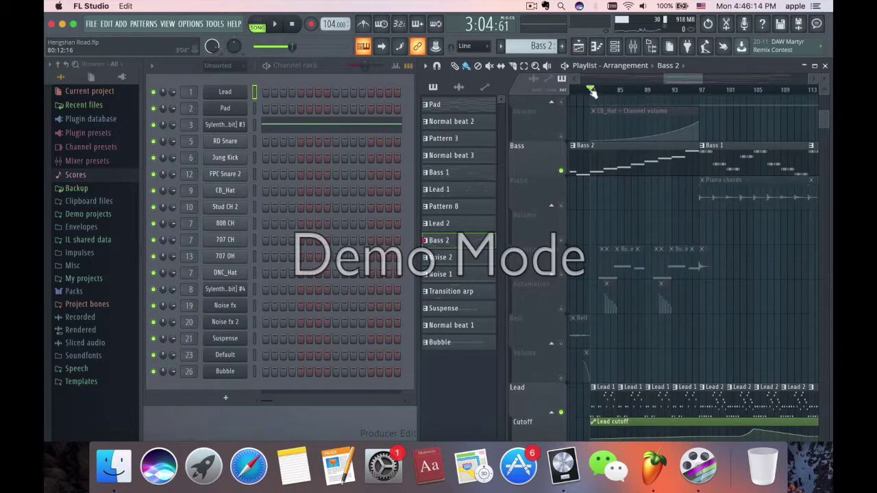
scroll(591, 106, up, 2)
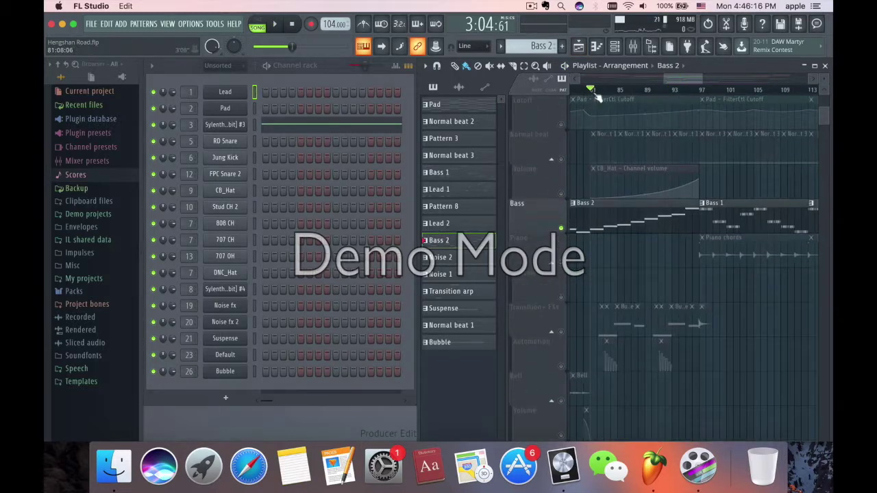
scroll(597, 205, right, 6)
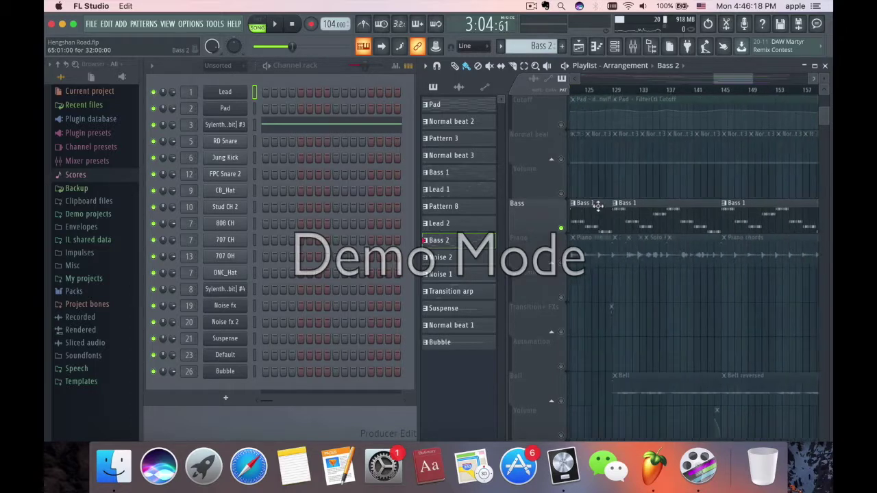
mouse_move(655, 91)
mouse_down()
mouse_move(750, 92)
mouse_move(596, 92)
mouse_move(645, 96)
mouse_up()
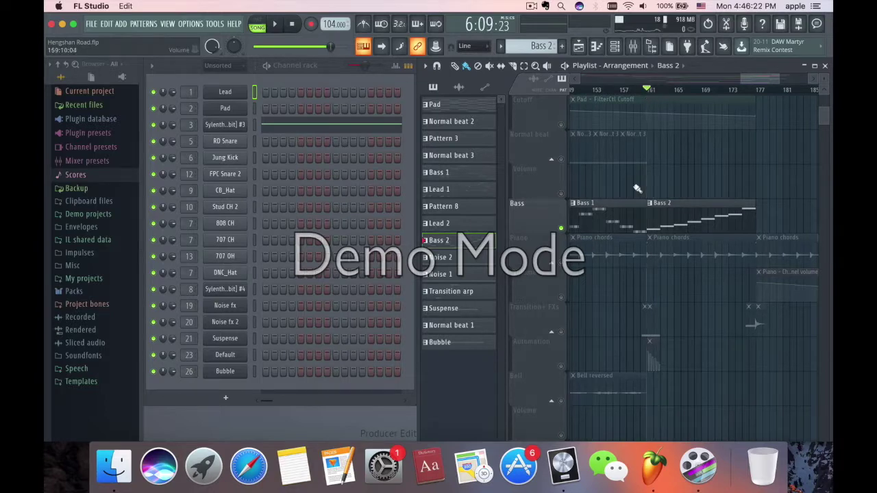
Re-enable all playlist tracks and play the full mix from bar 81
scroll(635, 190, left, 6)
scroll(635, 190, up, 1)
scroll(636, 190, left, 2)
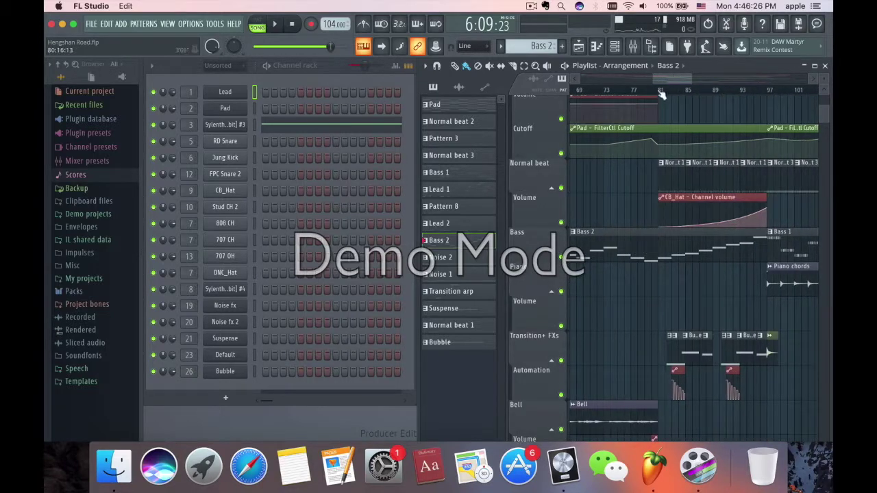
click(661, 95)
key(space)
Skip playback to shortly before bar 97 and examine the playlist tracks as the full mix plays through the transition
click(757, 87)
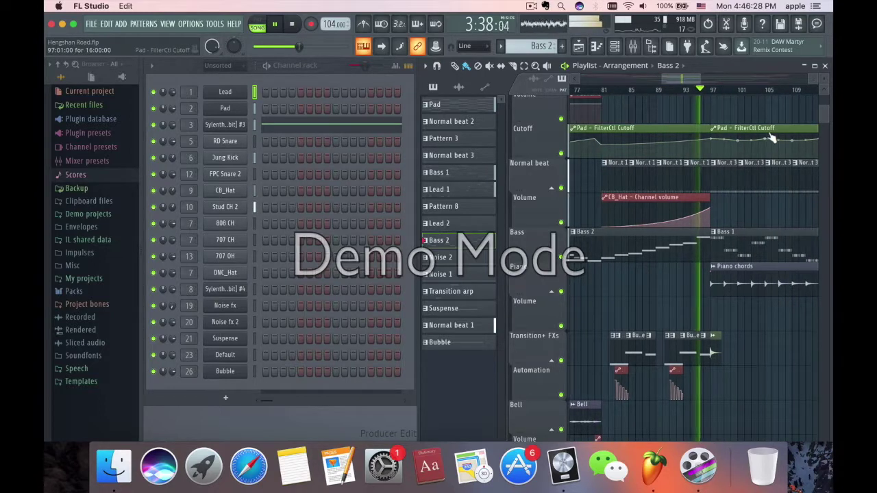
scroll(681, 205, up, 2)
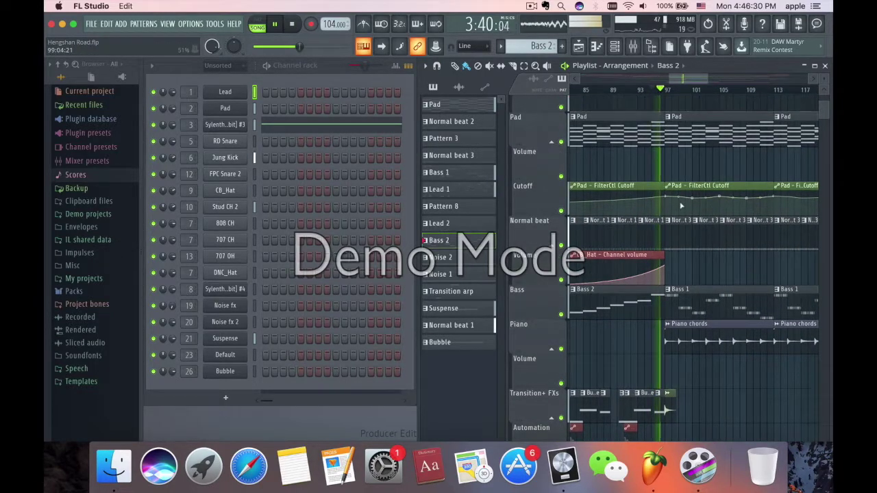
scroll(681, 206, up, 3)
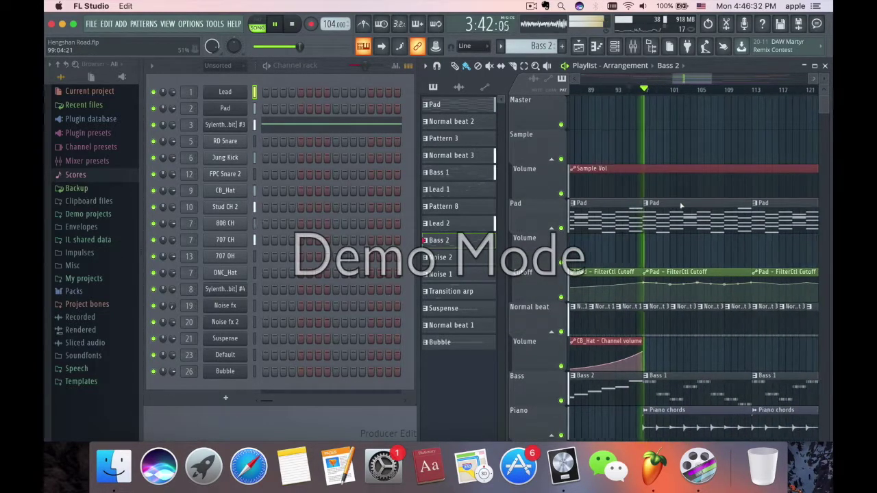
scroll(681, 205, down, 5)
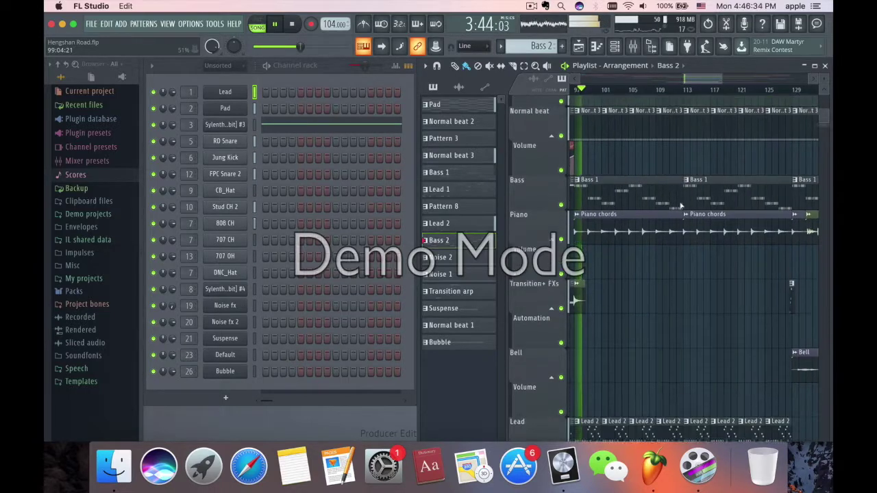
scroll(680, 205, down, 2)
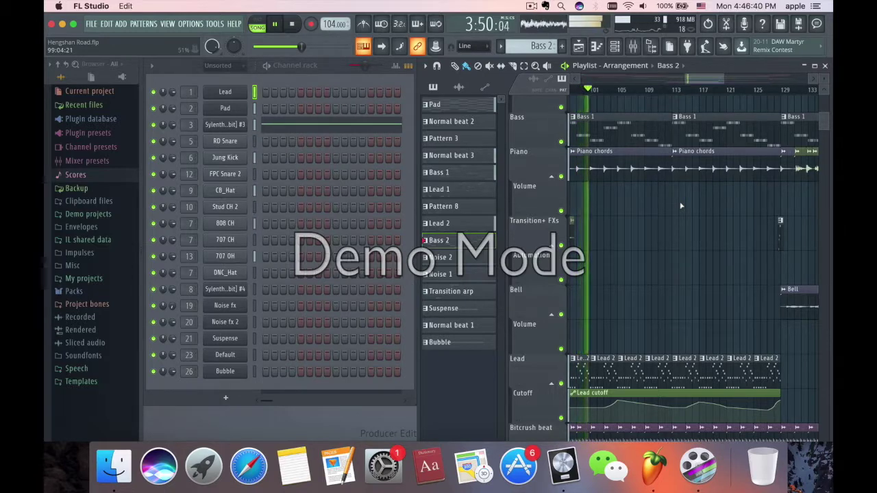
scroll(701, 221, down, 3)
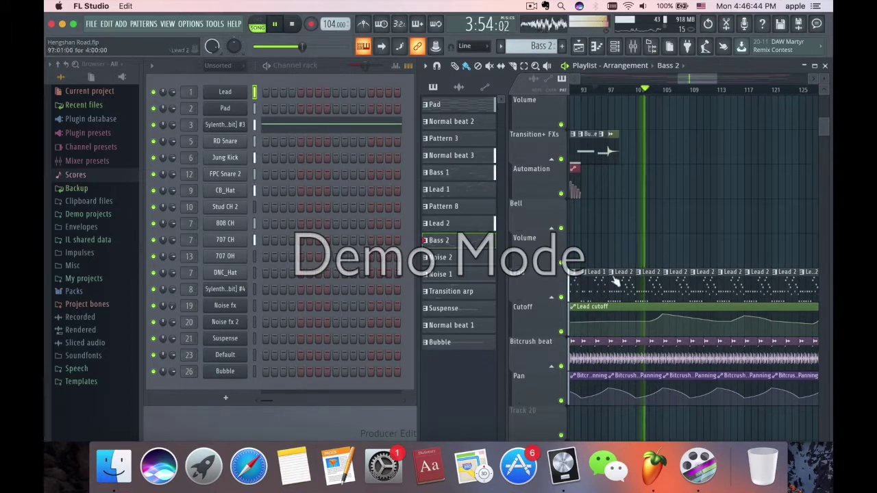
Solo the Lead track with its Cutoff automation and examine the Lead 2 notes against the cutoff curve during playback
ctrl+click(561, 333)
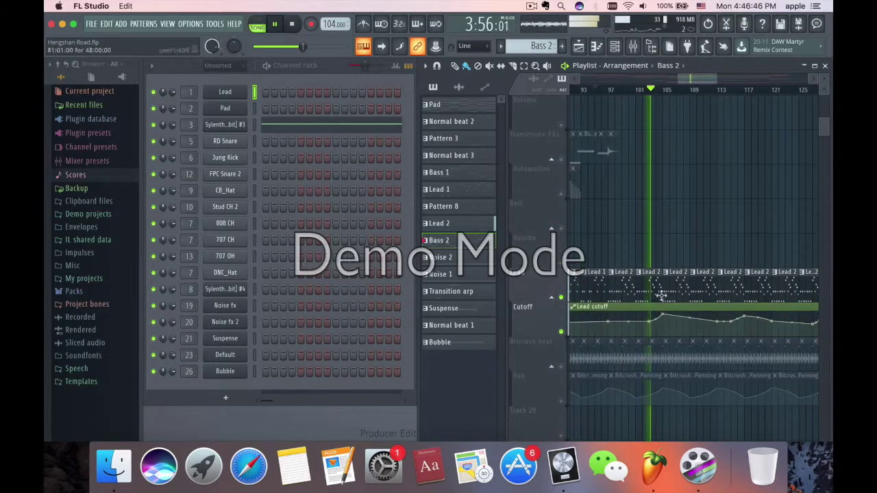
scroll(647, 288, down, 1)
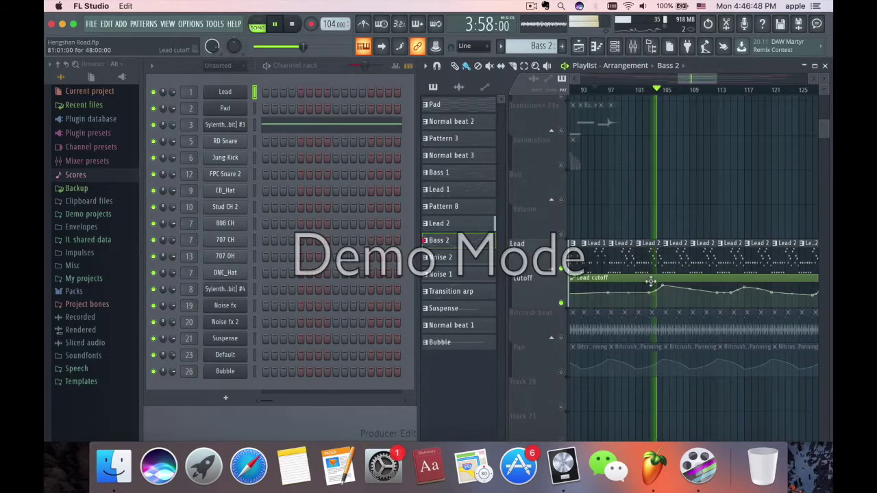
scroll(647, 274, up, 2)
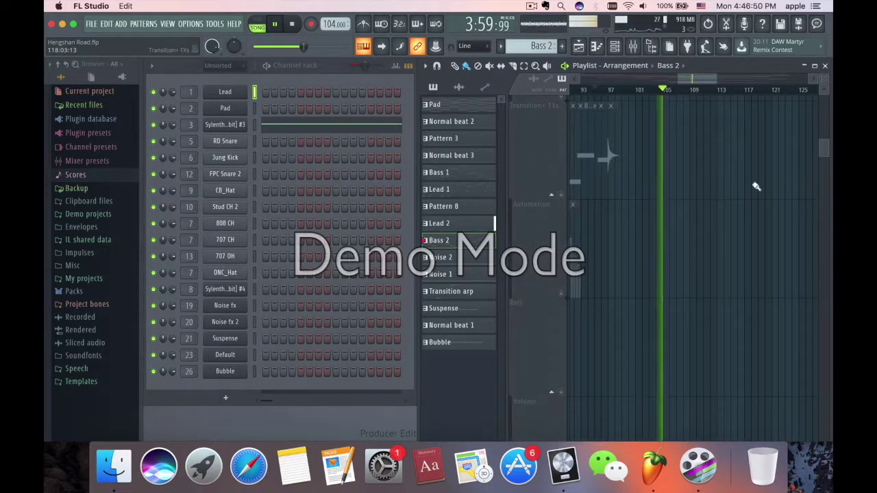
scroll(607, 157, down, 3)
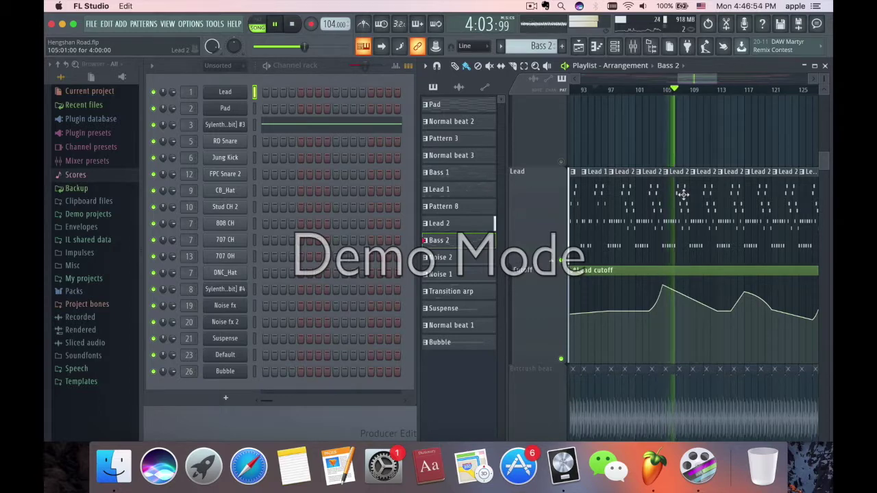
scroll(683, 192, up, 3)
scroll(684, 194, down, 5)
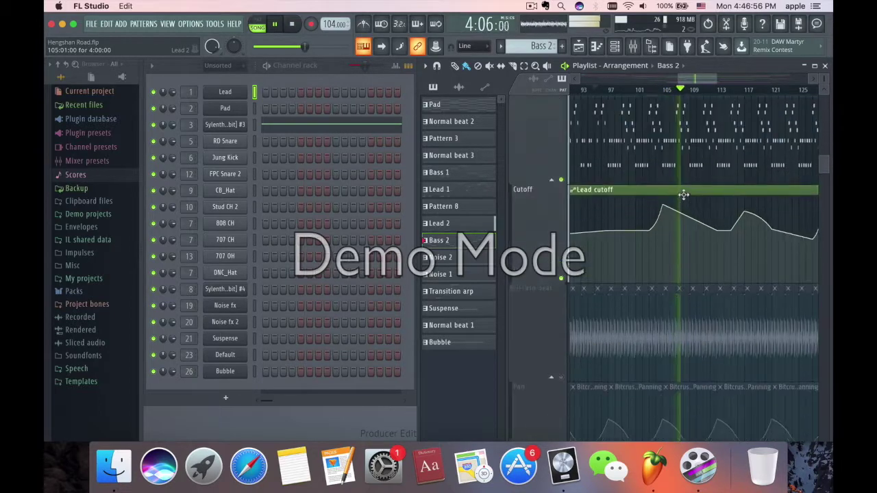
scroll(680, 146, up, 5)
scroll(683, 224, down, 5)
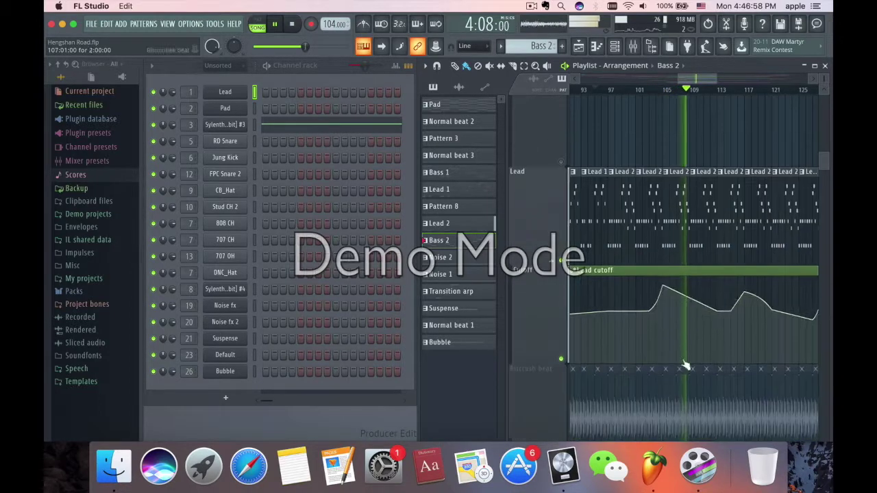
Select the Lead 2 clip at bar 105 and keep auditioning the lead with its cutoff automation
click(682, 225)
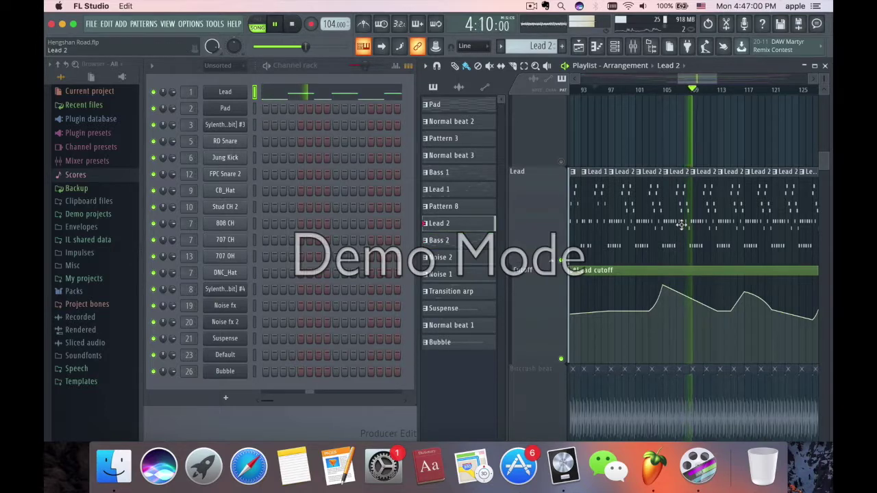
scroll(681, 225, up, 5)
scroll(681, 226, down, 8)
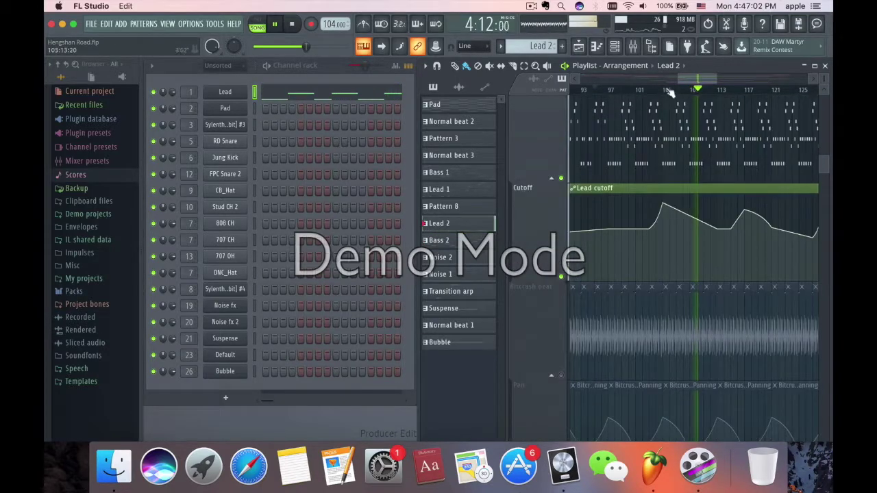
scroll(656, 182, down, 6)
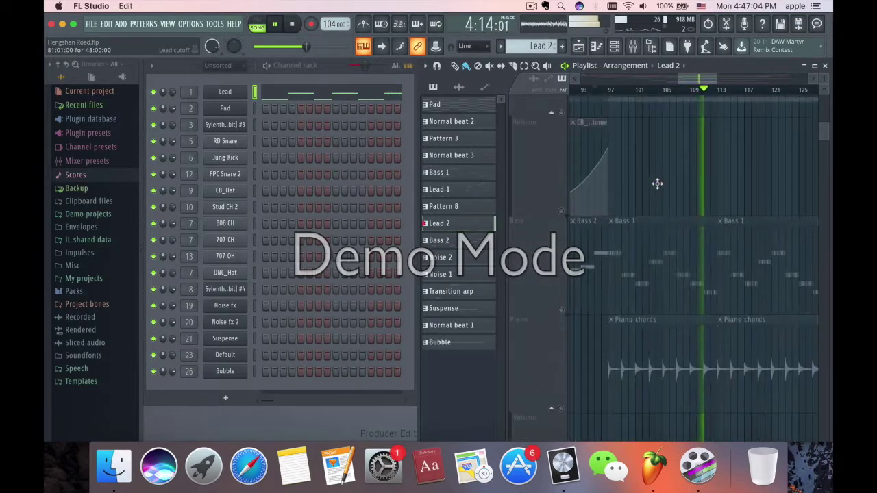
scroll(797, 165, down, 4)
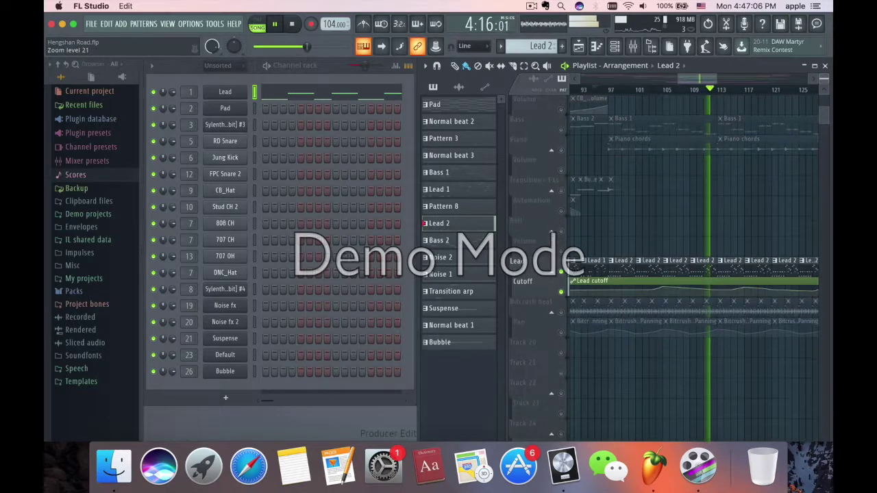
Jump playback to bar 127, audition the closing rise of the Lead cutoff automation up to bar 129, and stop
scroll(749, 172, up, 3)
scroll(750, 173, right, 2)
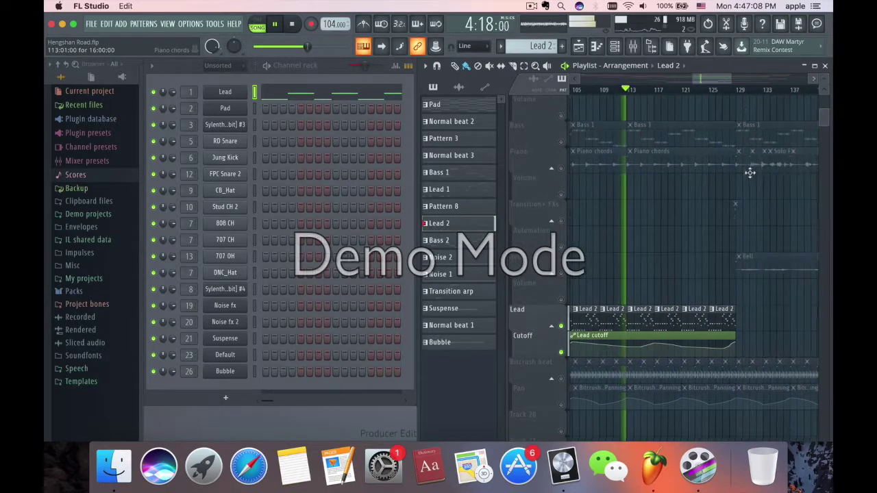
click(747, 92)
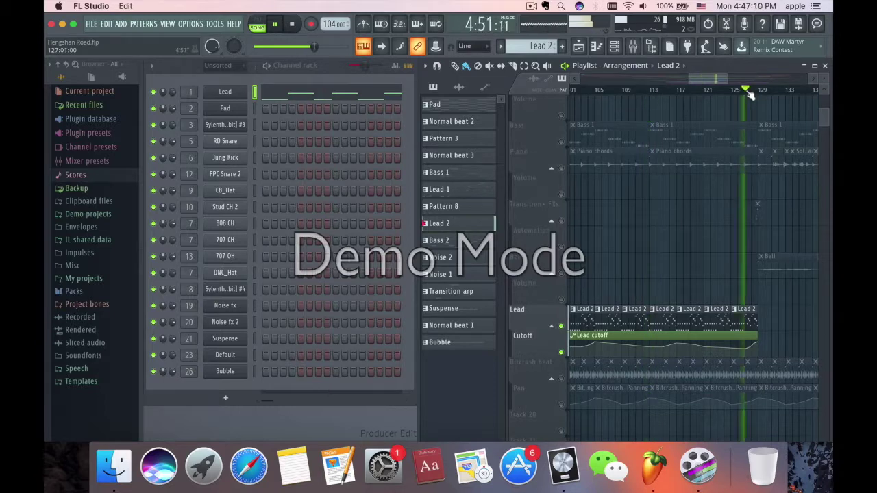
key(space)
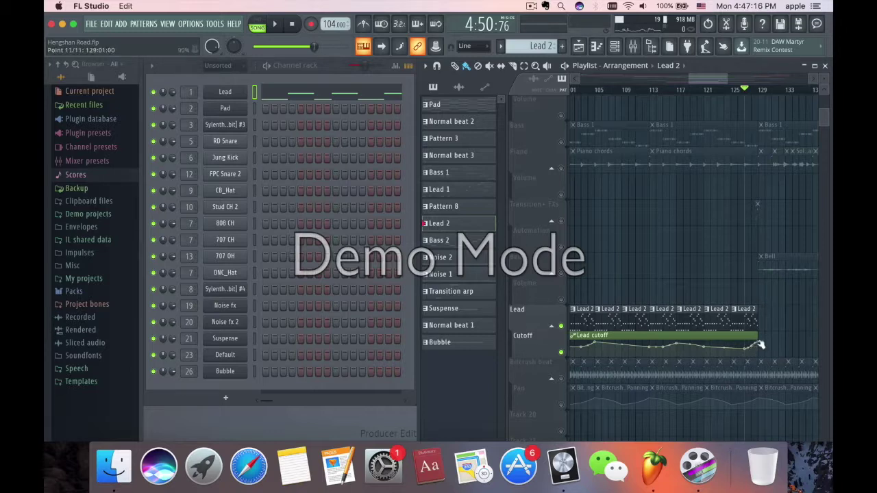
Replay the soloed Lead and its closing cutoff rise from bar 127, then stop playback
key(space)
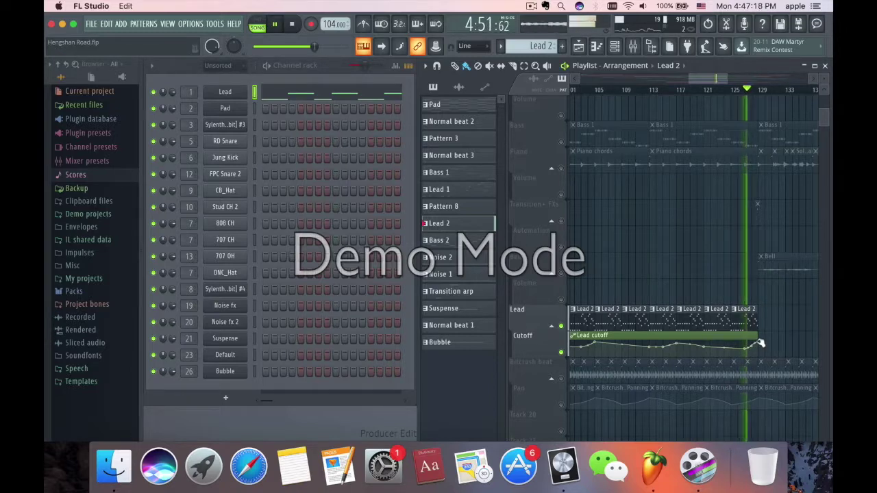
scroll(742, 250, up, 3)
scroll(742, 251, up, 2)
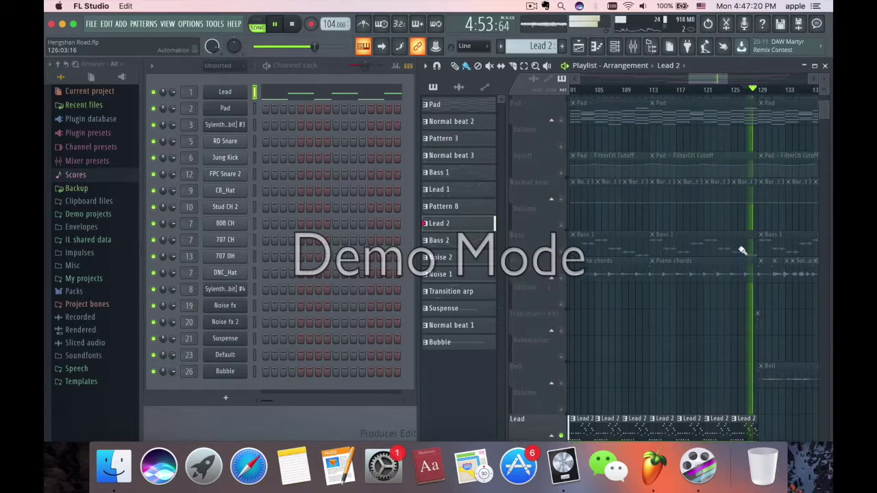
scroll(742, 251, up, 2)
key(space)
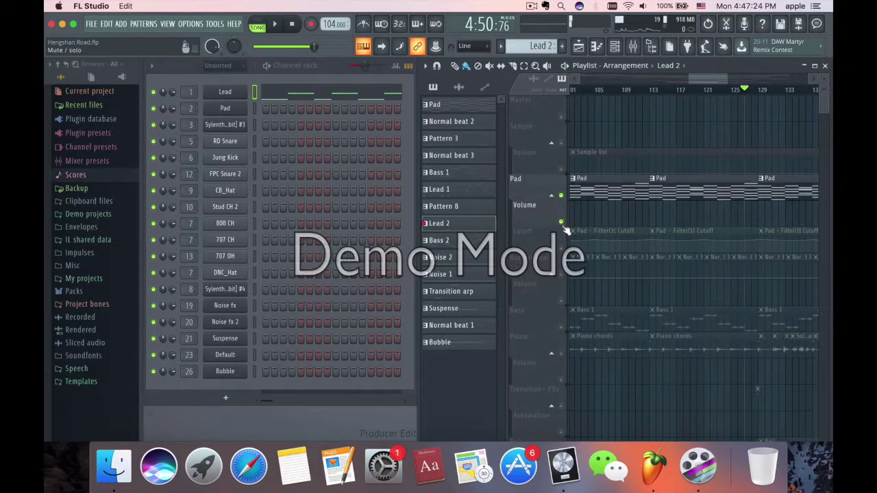
Isolate the Pad with its Volume and Cutoff tracks, set the playhead to bar 113, and examine the Pad's filter cutoff curve
click(561, 222)
click(651, 91)
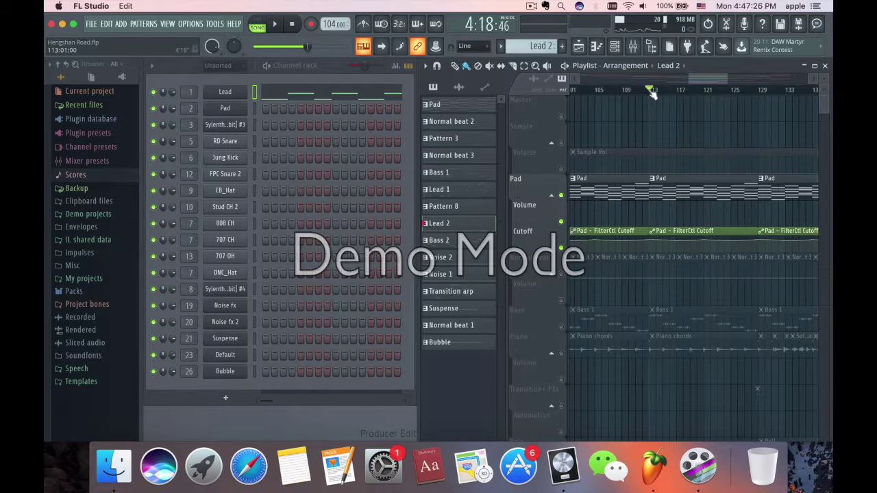
scroll(711, 255, down, 5)
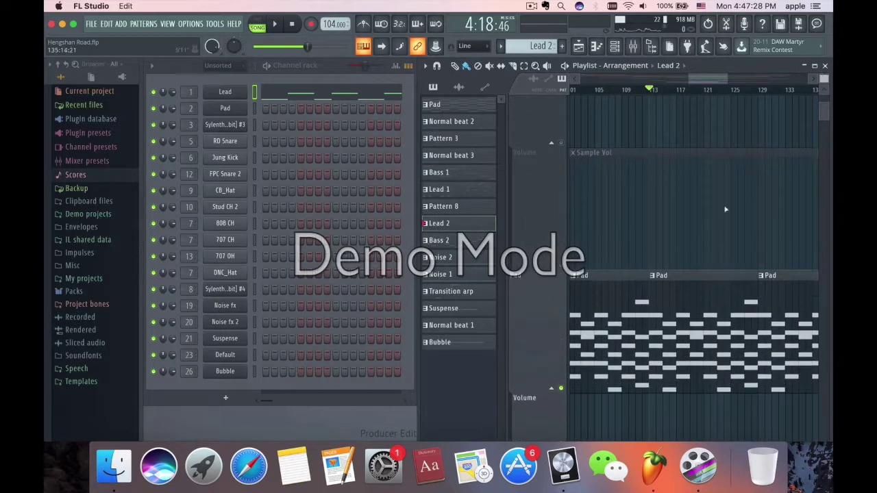
scroll(658, 386, up, 5)
scroll(657, 255, down, 5)
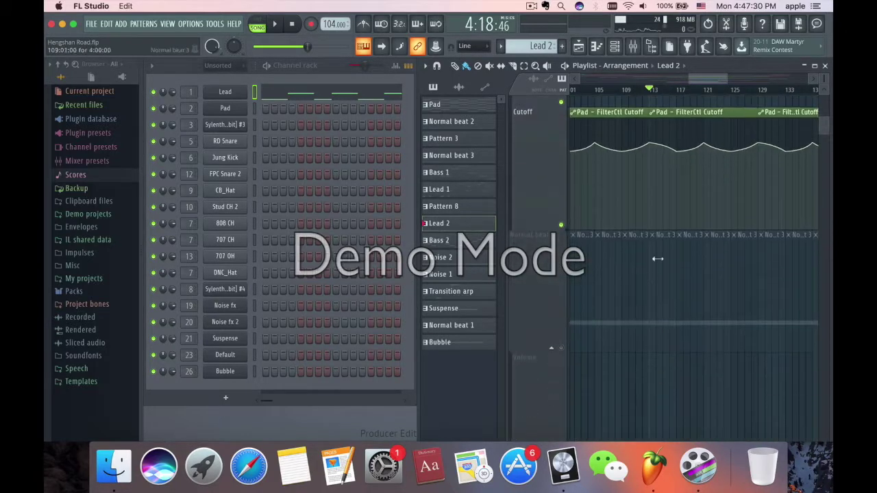
scroll(686, 150, up, 3)
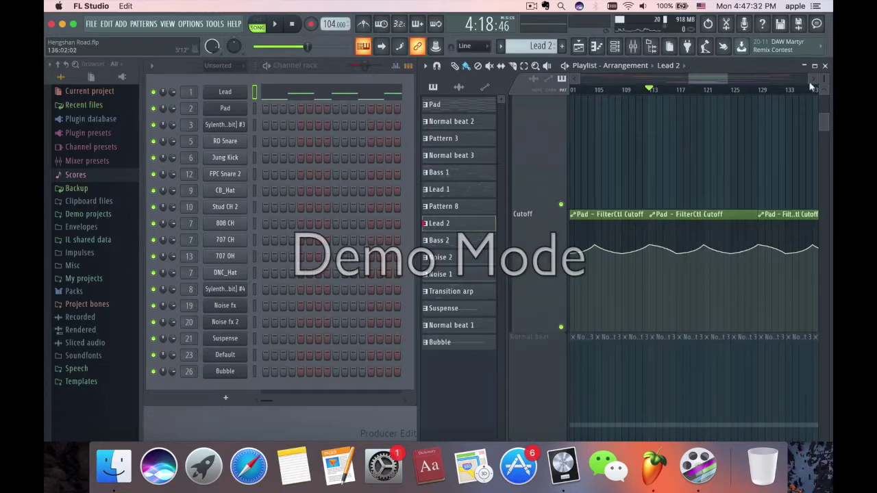
scroll(751, 147, up, 4)
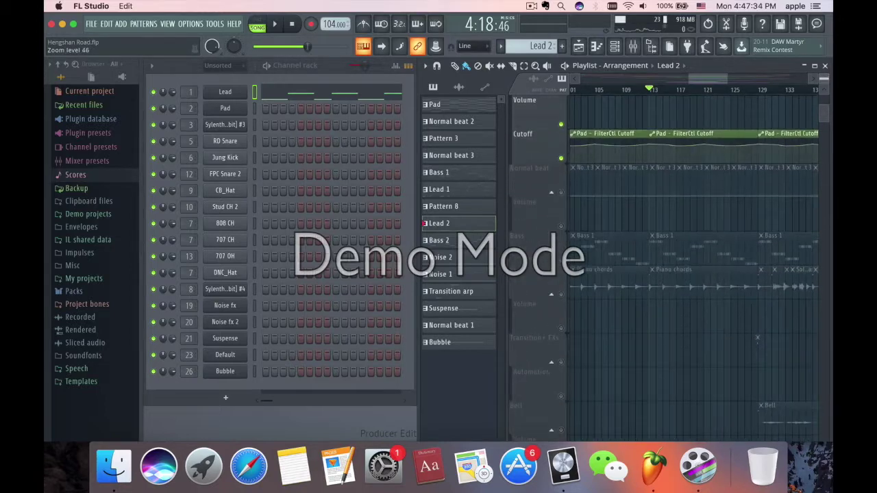
scroll(751, 147, up, 3)
Audition the isolated Pad with its cutoff automation from bar 113, stop, and unsolo it to restore all tracks
key(space)
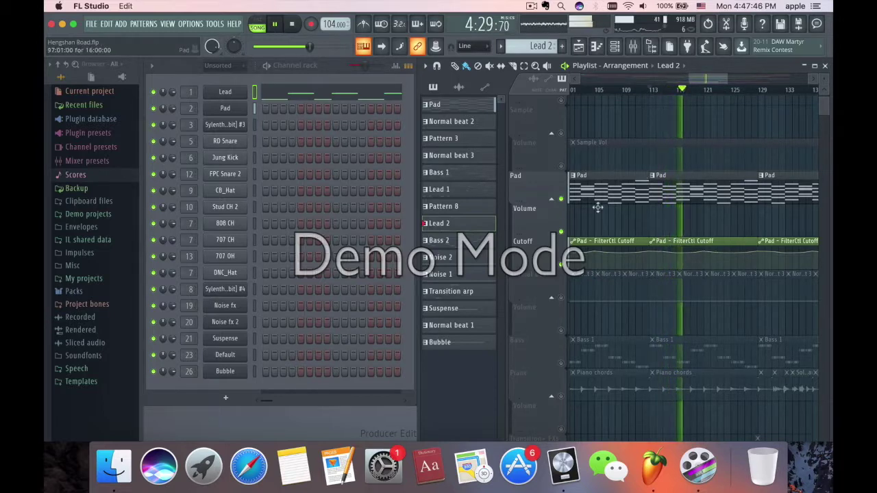
scroll(825, 110, up, 1)
key(space)
right_click(561, 222)
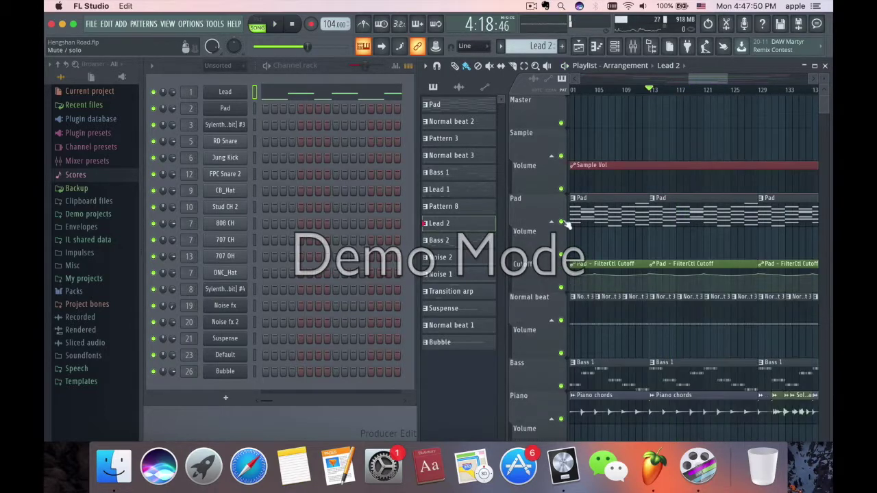
Play the full mix, jump to bar 128 to hear the transition, and select the Bell clip at bar 129
scroll(697, 256, down, 9)
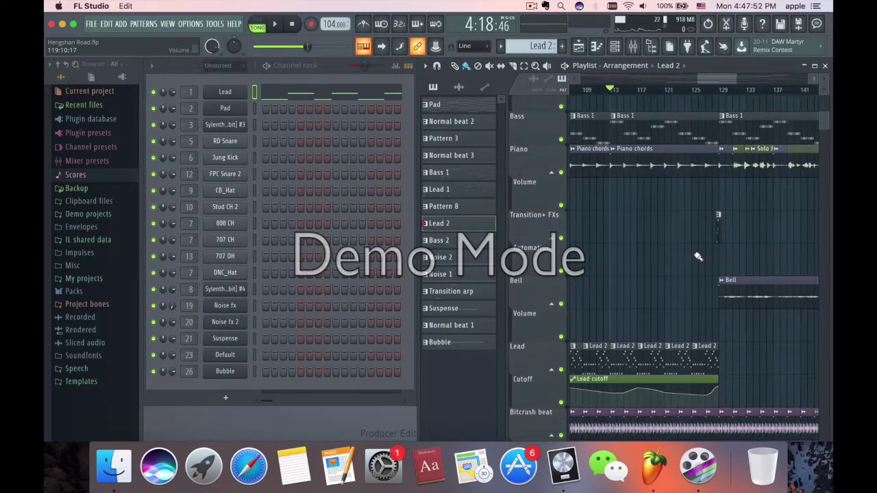
key(space)
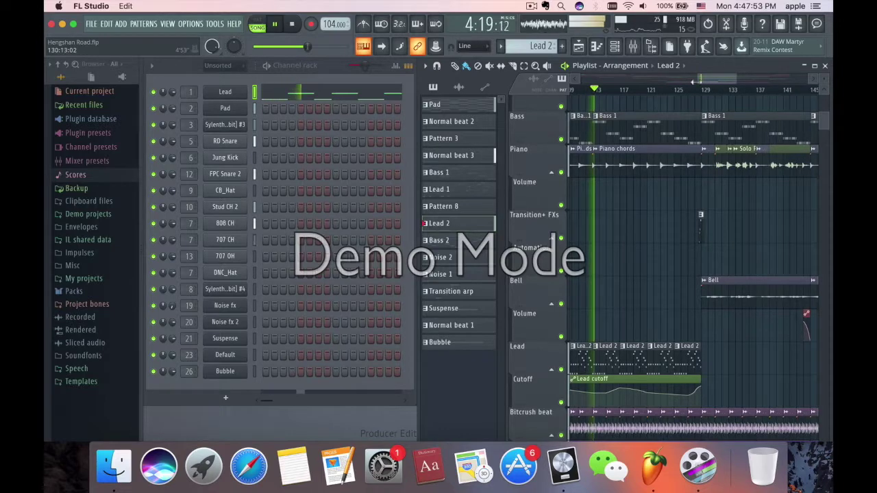
click(695, 90)
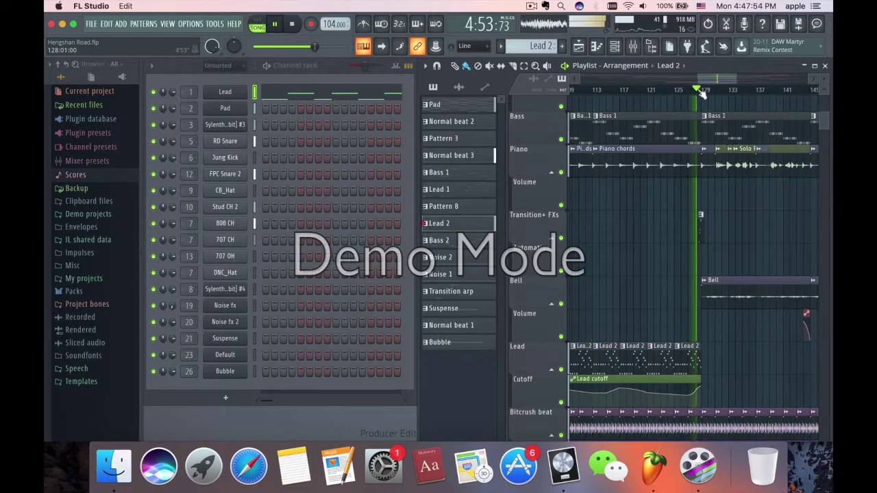
scroll(726, 247, right, 5)
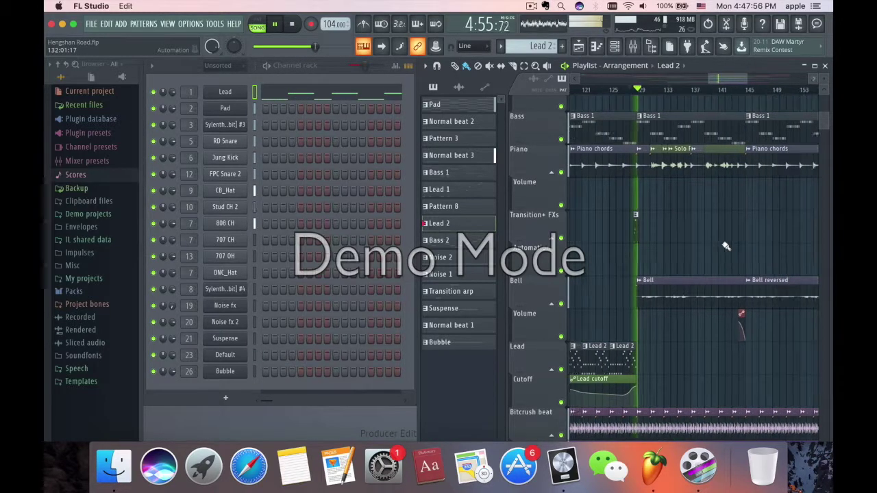
click(611, 294)
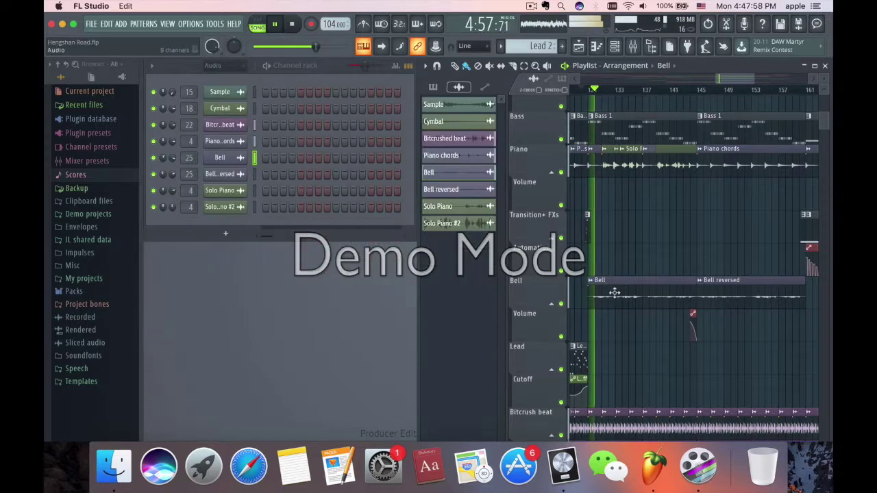
Return the playhead to bar 129, stop playback, and select the time range from bar 129 to 145
drag(586, 90, 684, 93)
key(space)
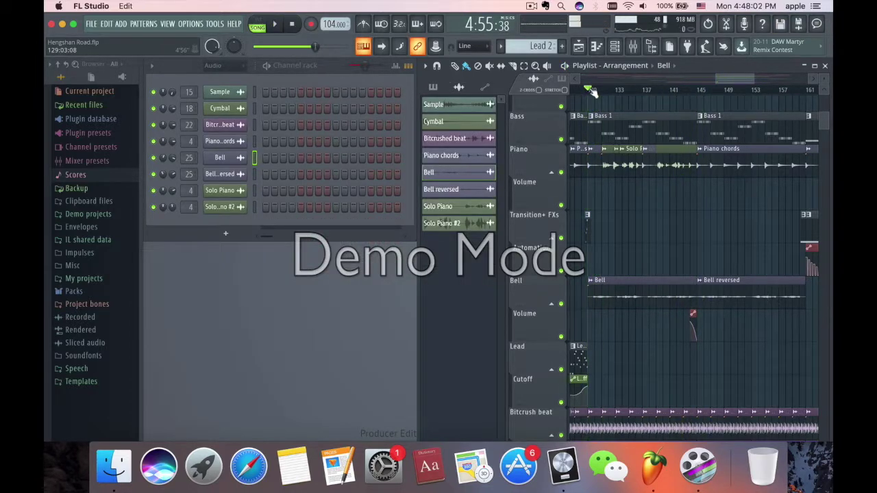
drag(590, 89, 698, 95)
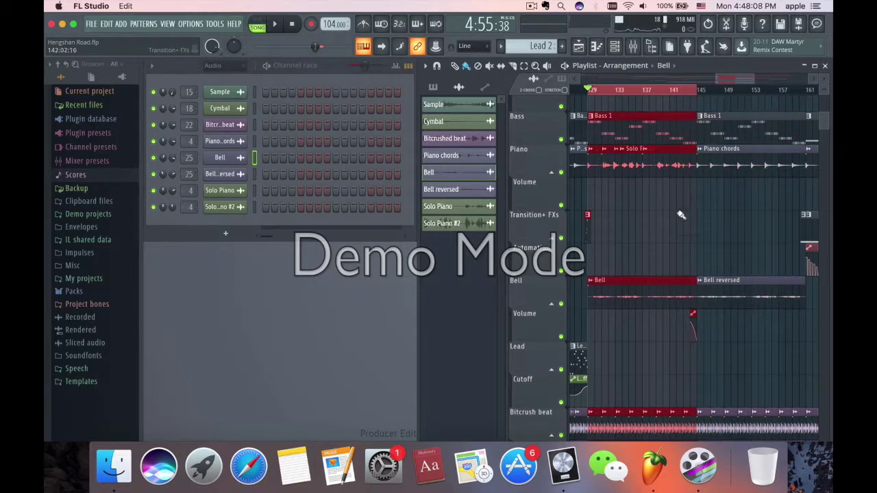
Examine the earlier arrangement between bars 65 and 97, including its Bell clip, and compare it with the tracks from bar 129 to 145
scroll(681, 215, up, 3)
scroll(662, 314, left, 5)
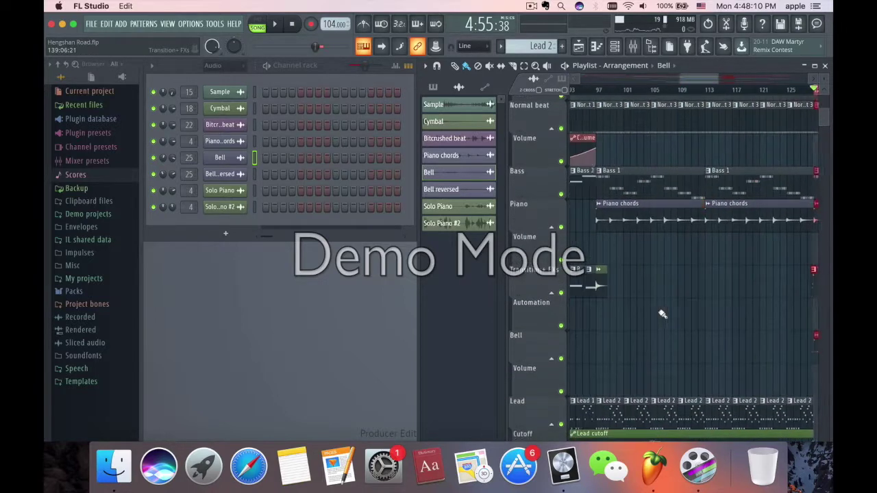
scroll(662, 314, left, 2)
scroll(665, 306, left, 4)
scroll(668, 303, up, 5)
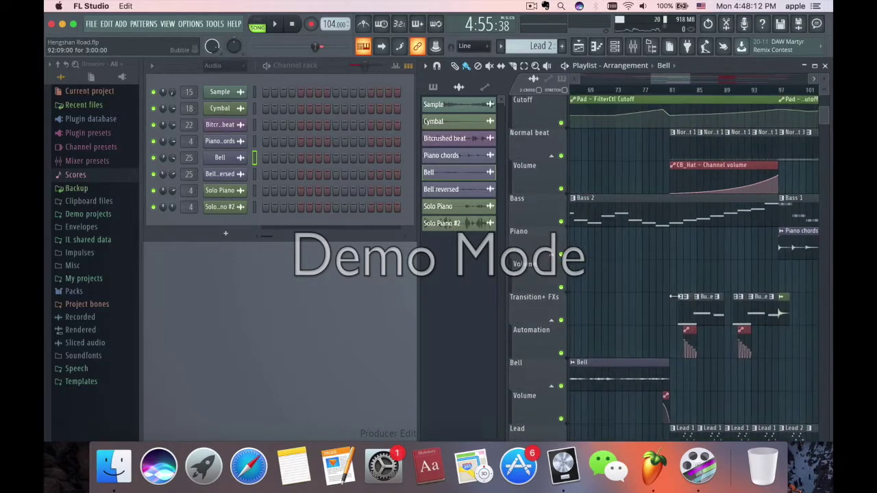
scroll(675, 295, right, 4)
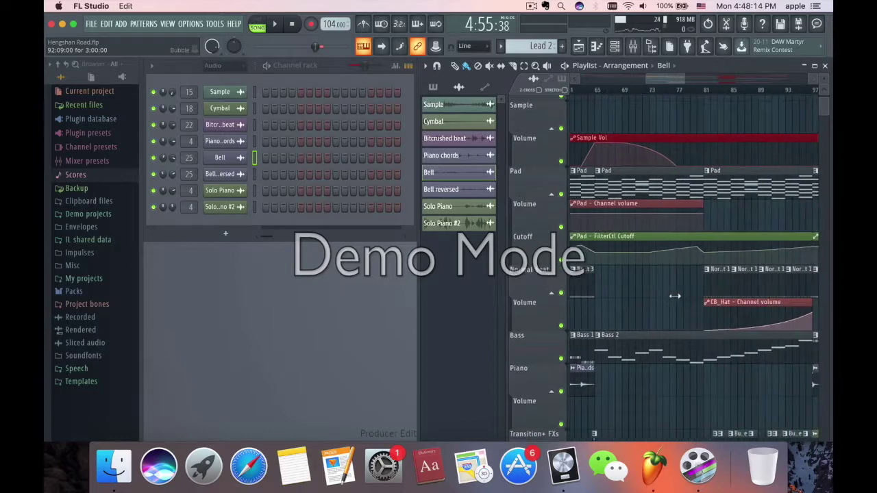
scroll(675, 296, down, 4)
scroll(675, 296, left, 3)
scroll(675, 296, down, 3)
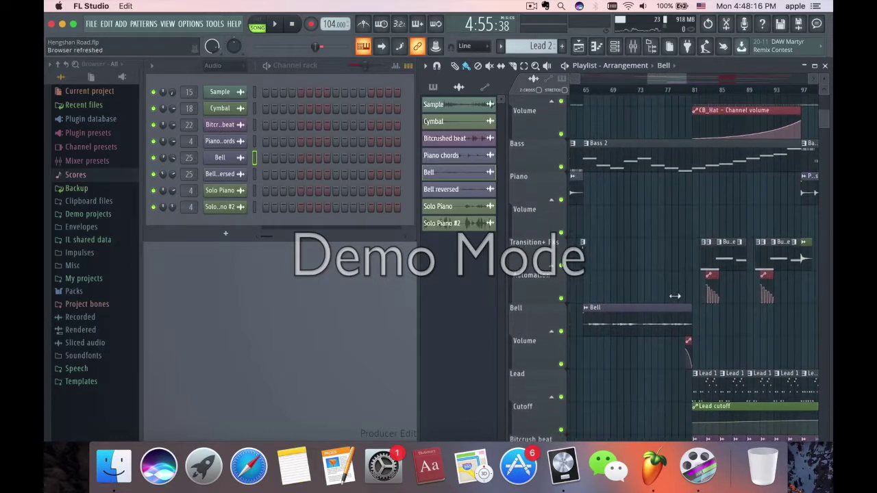
scroll(643, 321, down, 1)
scroll(643, 321, right, 10)
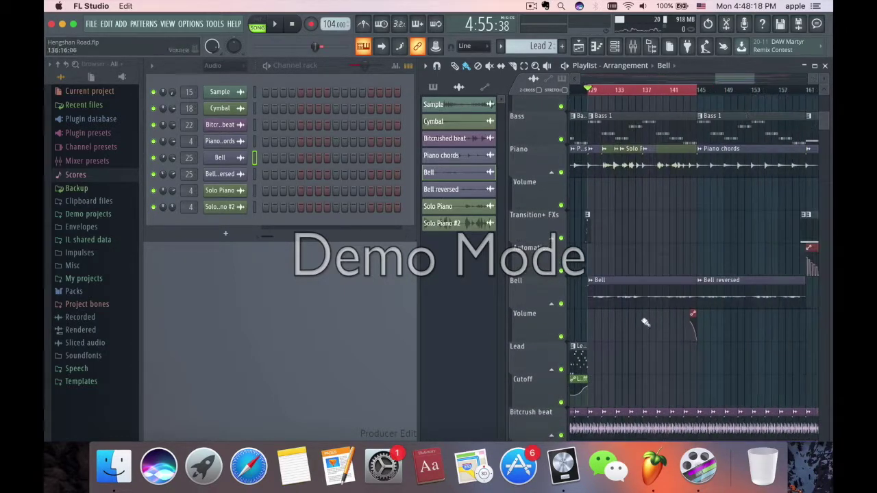
scroll(662, 159, down, 3)
scroll(658, 206, up, 5)
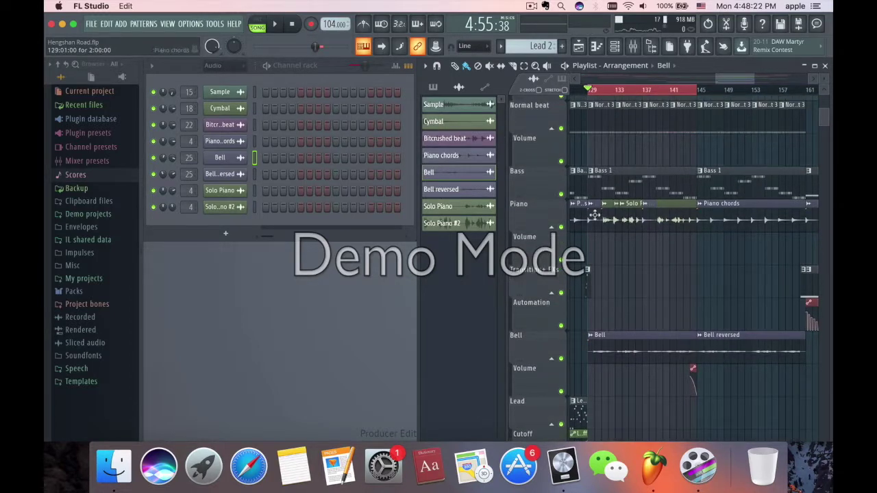
Move the Solo Piano clips onto the Volume track below and return them to the Piano track
drag(612, 221, 680, 259)
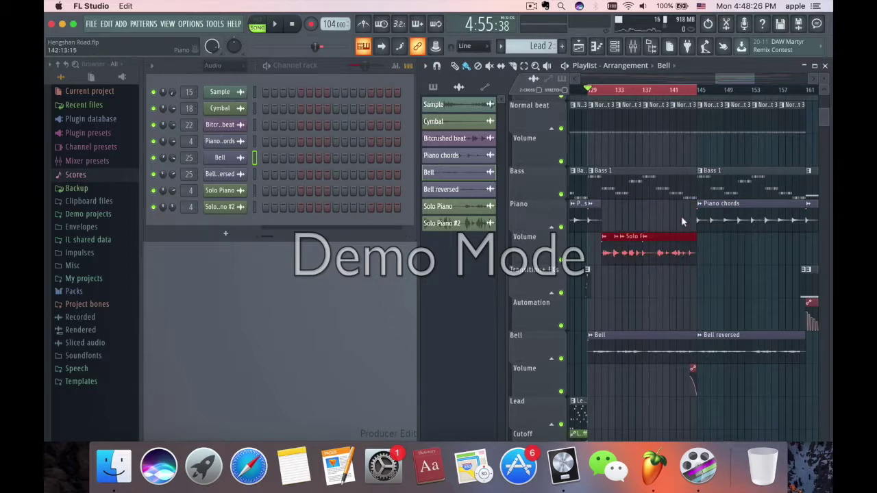
drag(681, 221, 681, 201)
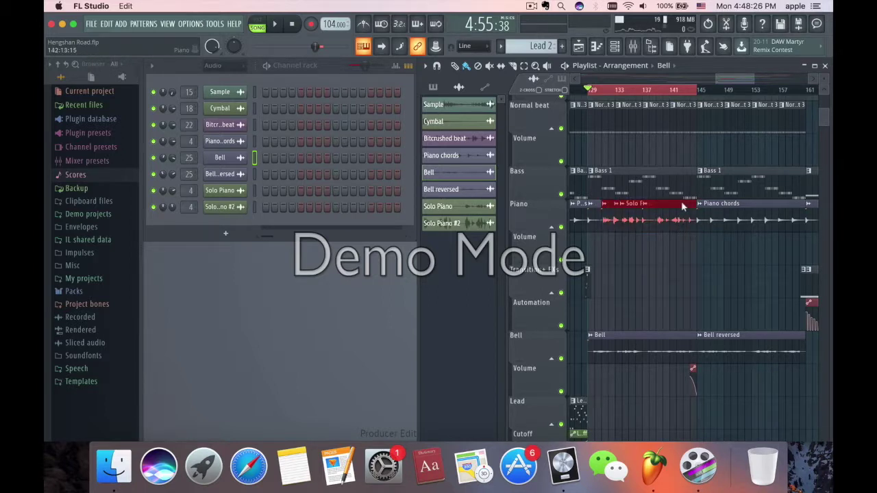
Reselect bars 129 to 145, start looped playback of the full mix, and deselect the clips
click(617, 93)
drag(588, 93, 700, 94)
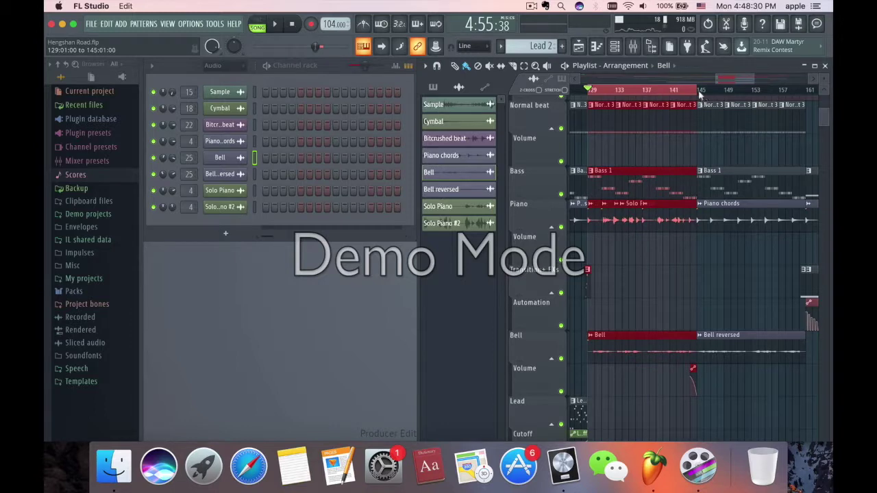
key(space)
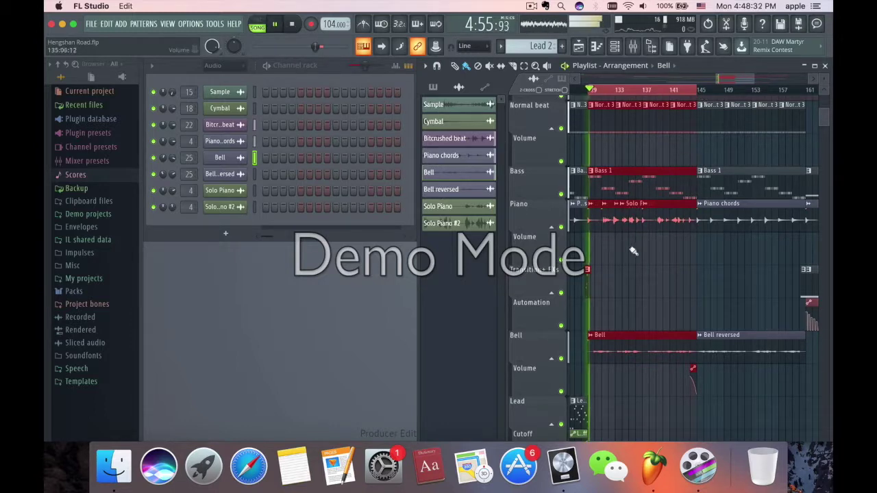
click(626, 254)
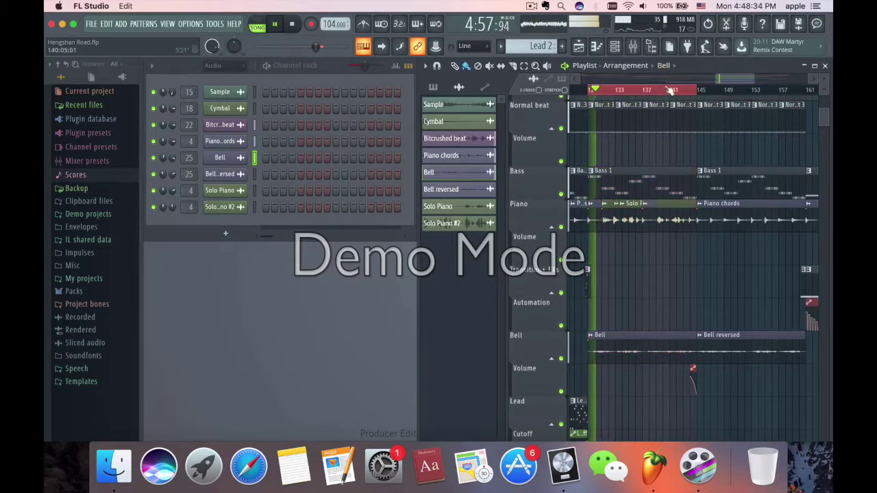
Solo the Piano track during playback and bring in the Bass and Bell tracks alongside it
right_click(561, 228)
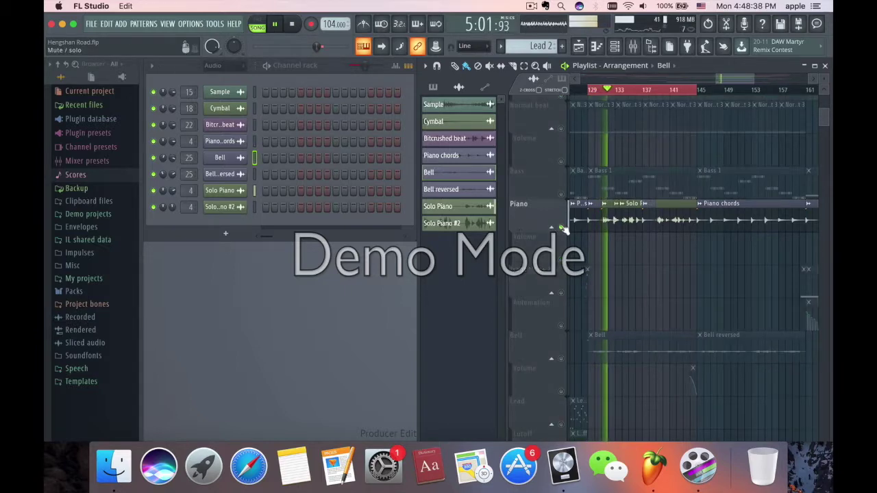
scroll(636, 243, up, 3)
scroll(636, 242, down, 2)
click(560, 250)
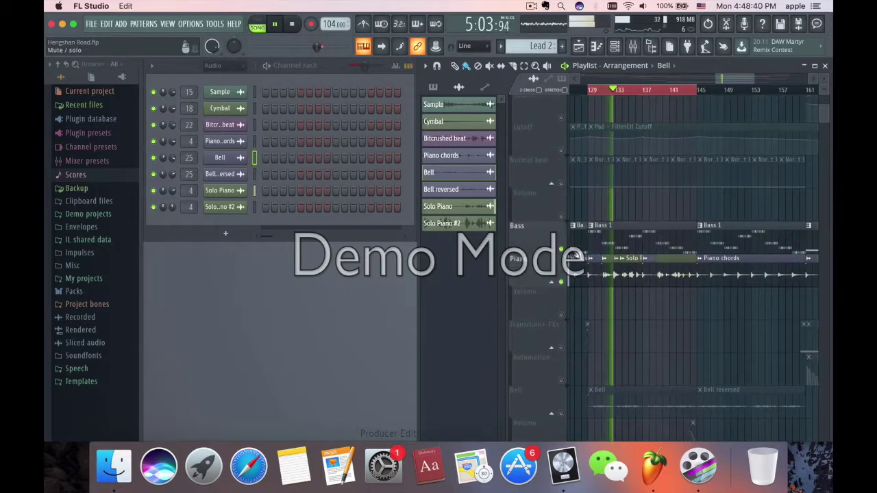
scroll(601, 257, down, 3)
click(563, 305)
Add the Pad track to the soloed Piano, Bass and Bell, audition the layers together, and stop playback
scroll(567, 310, up, 3)
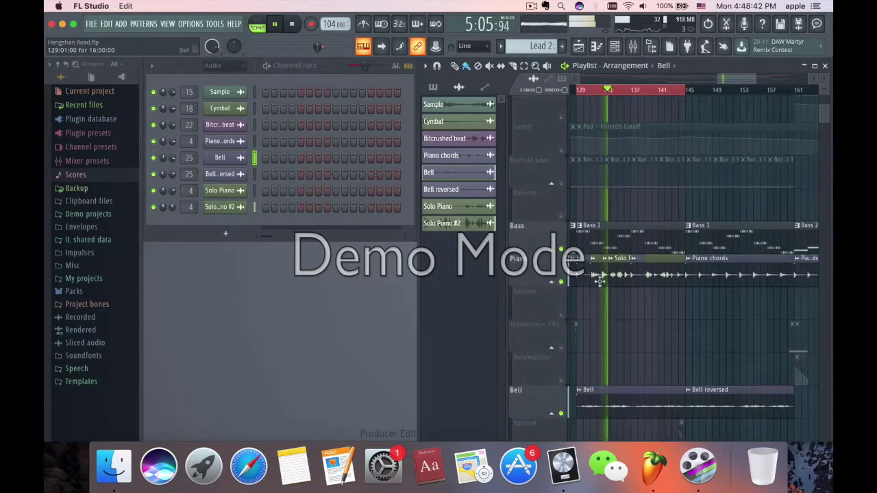
scroll(574, 255, down, 1)
scroll(569, 172, up, 3)
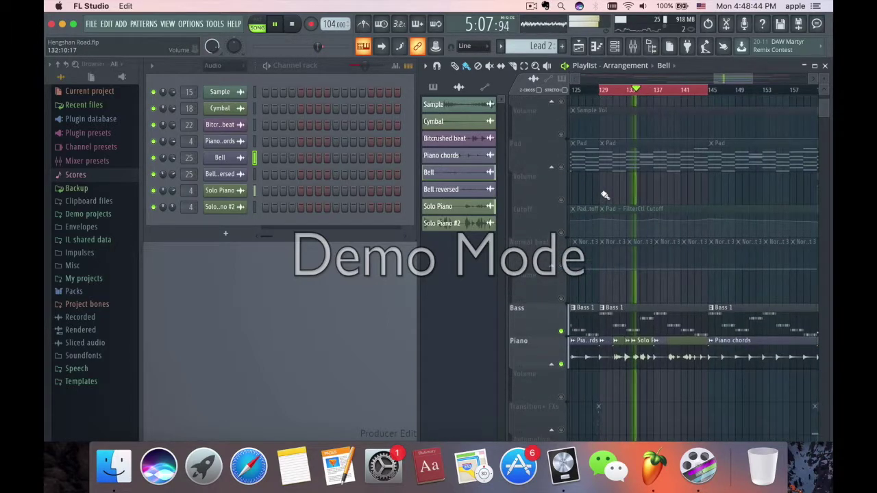
click(560, 167)
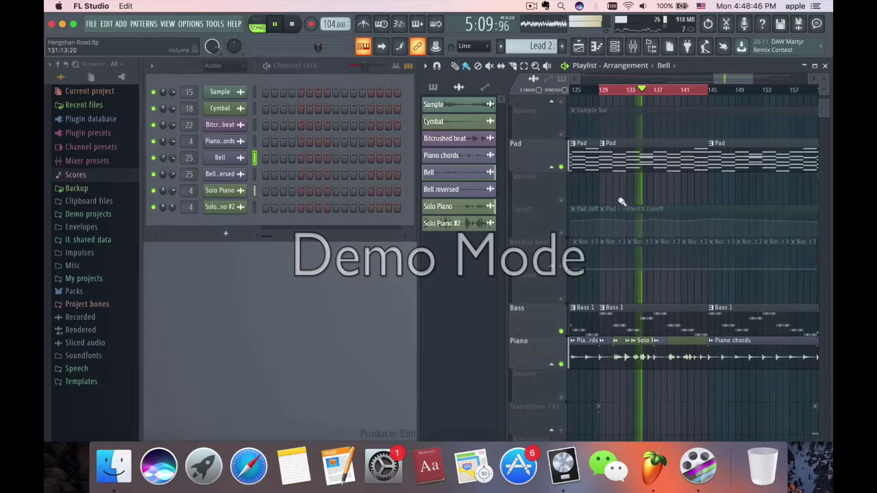
scroll(621, 201, down, 3)
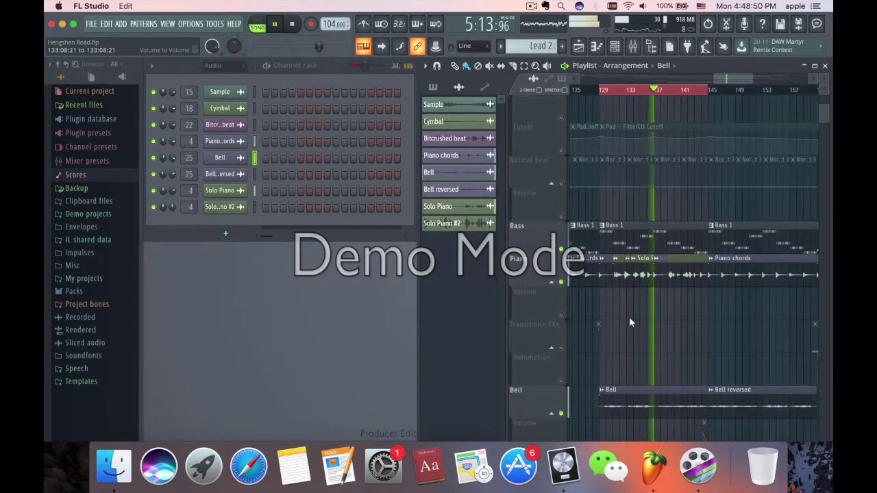
key(space)
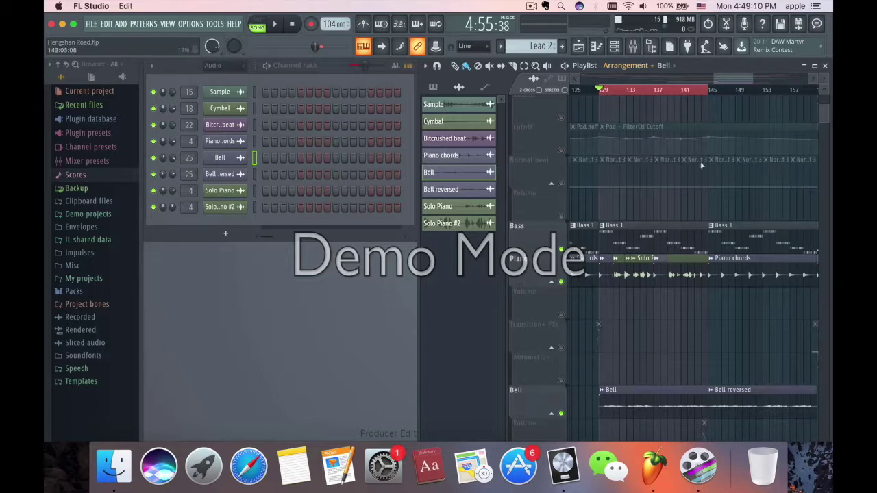
Reselect bars 129 to 145 and pick out the Piano chords, Solo Piano and Solo Piano #2 clips on the Piano track
double_click(606, 93)
drag(607, 96, 709, 96)
click(678, 101)
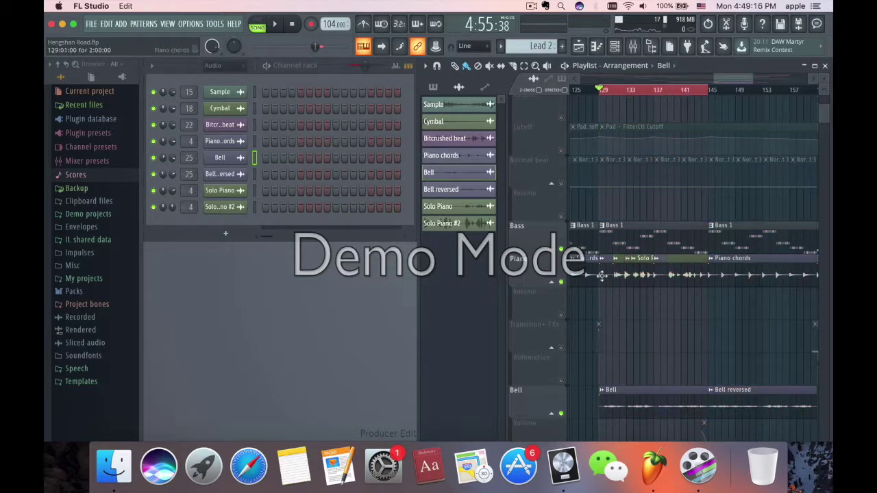
click(604, 269)
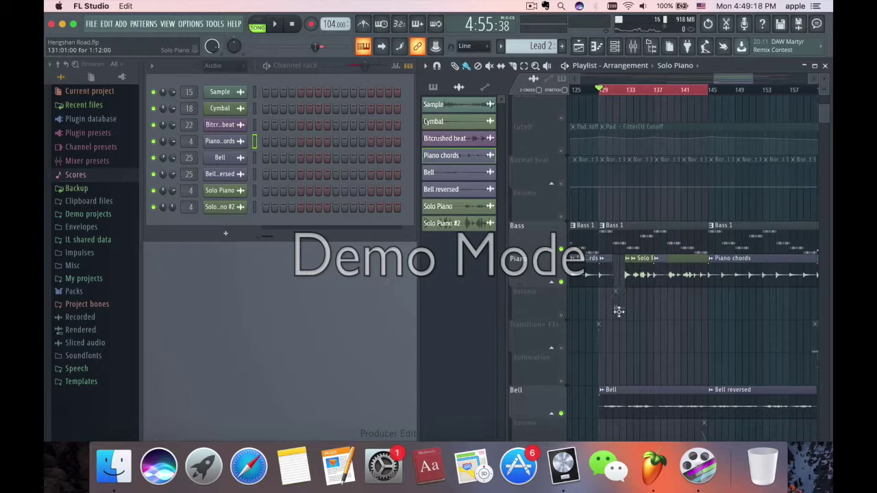
click(637, 271)
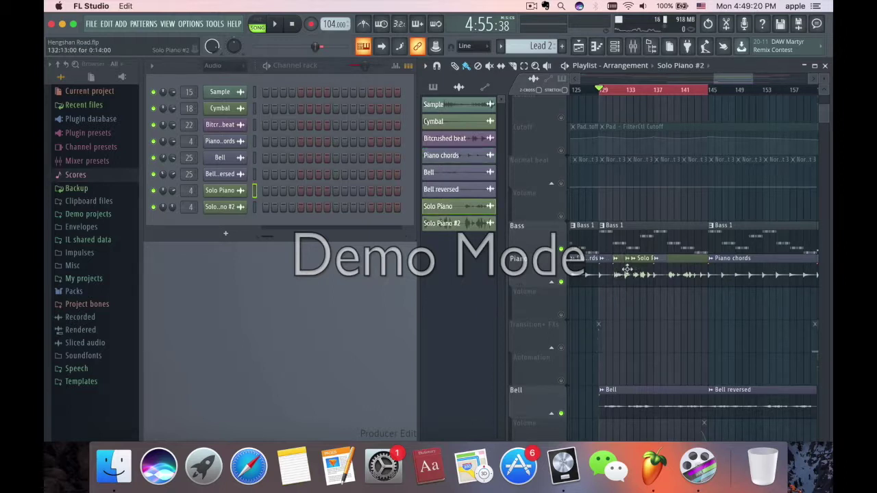
click(627, 291)
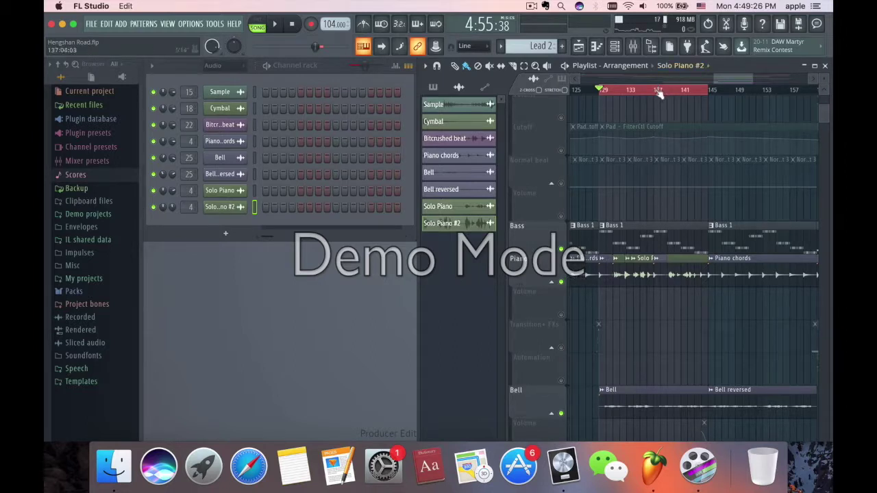
Play the soloed layers from bar 129, pick the Bass 1 and Solo Piano clips, and restore all tracks to the mix
drag(750, 77, 736, 80)
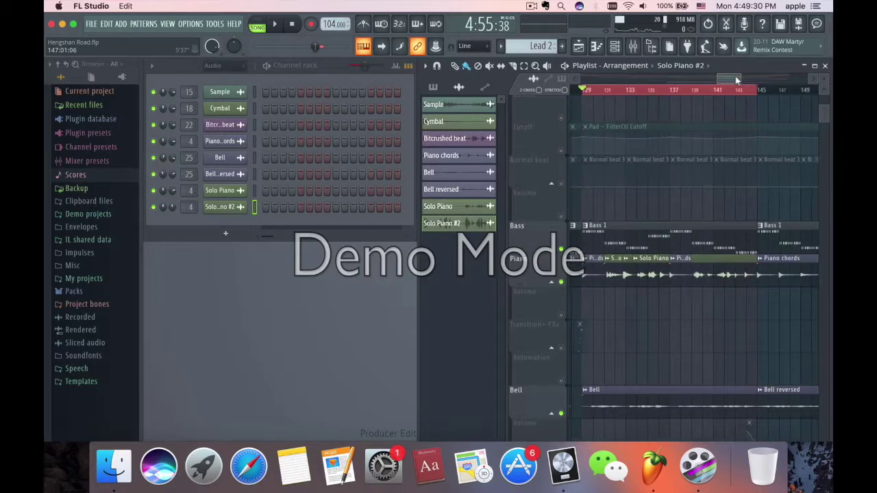
key(space)
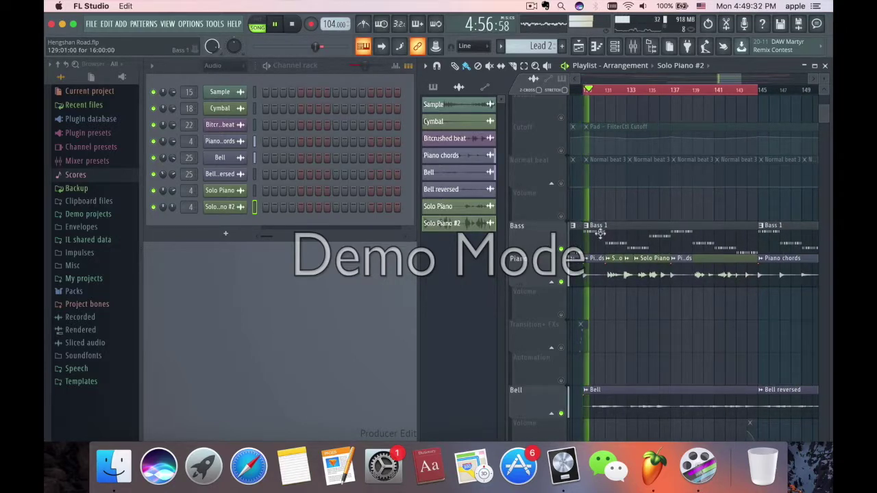
click(599, 233)
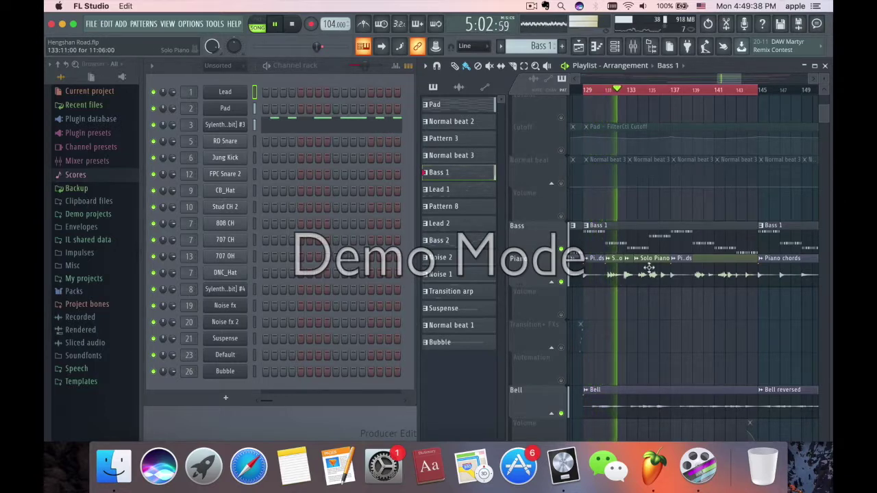
click(609, 277)
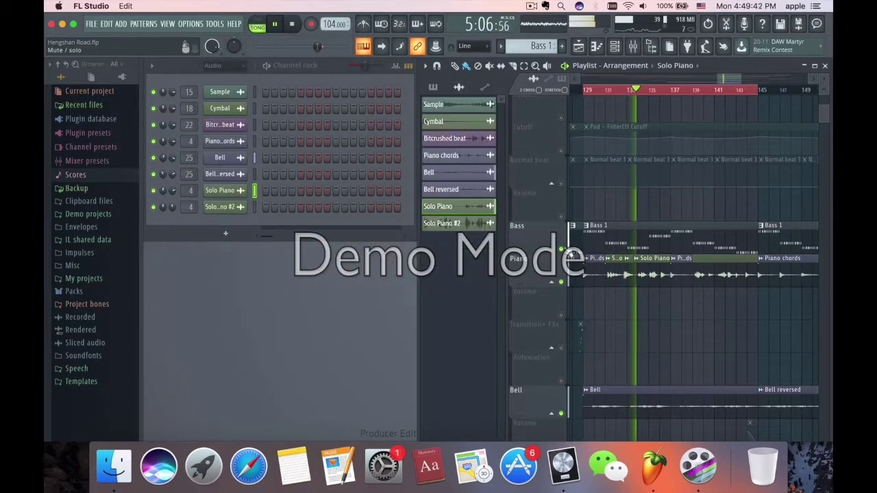
right_click(573, 252)
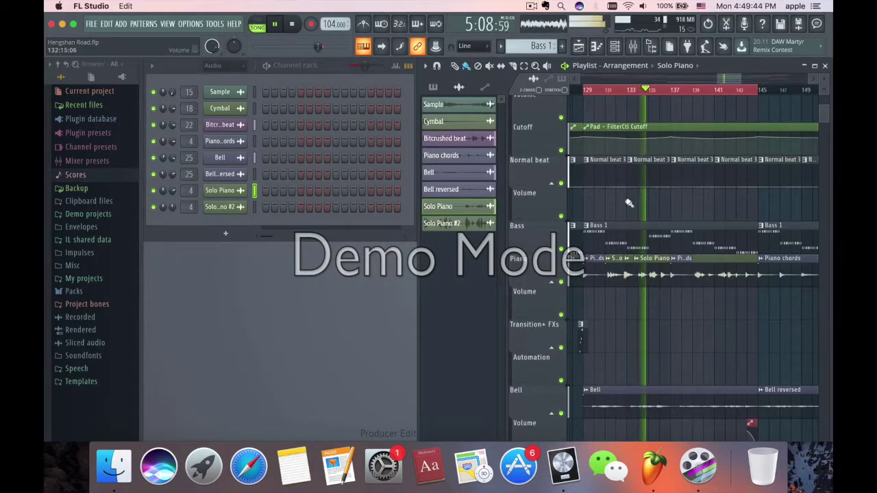
Clear the loop range, let the full mix play on to bar 145, and select bars 145 to 161
click(656, 94)
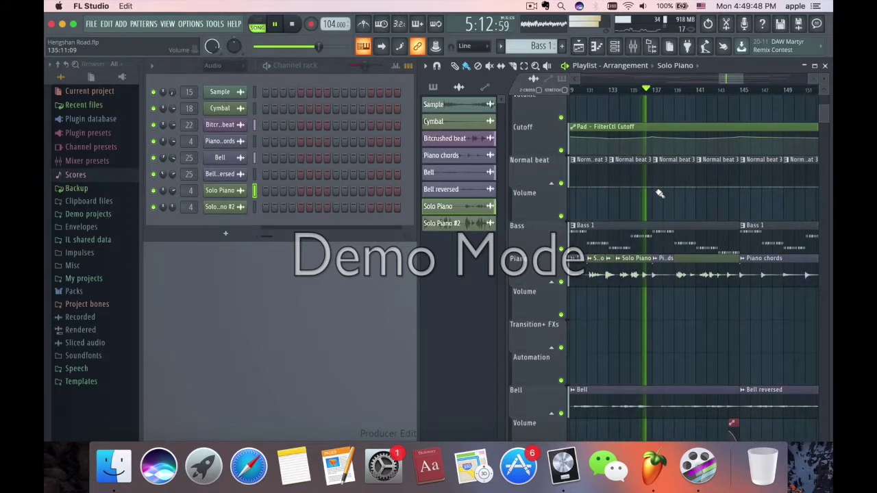
scroll(659, 194, down, 3)
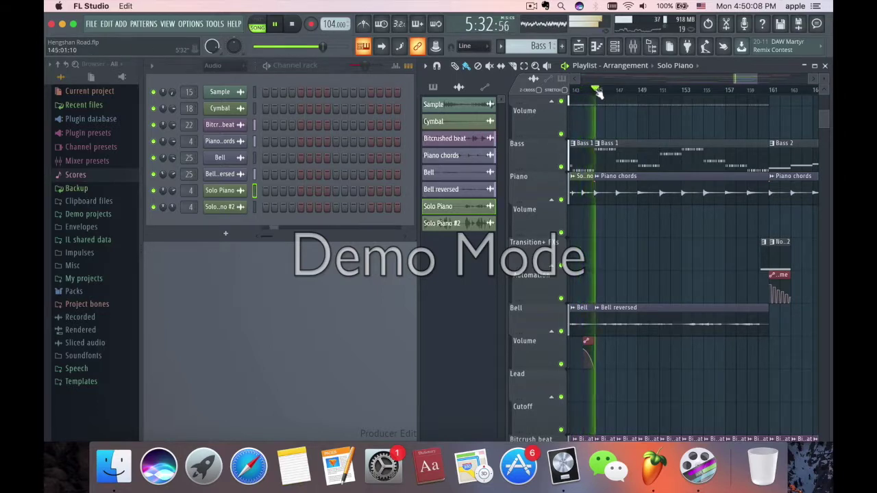
drag(598, 95, 772, 95)
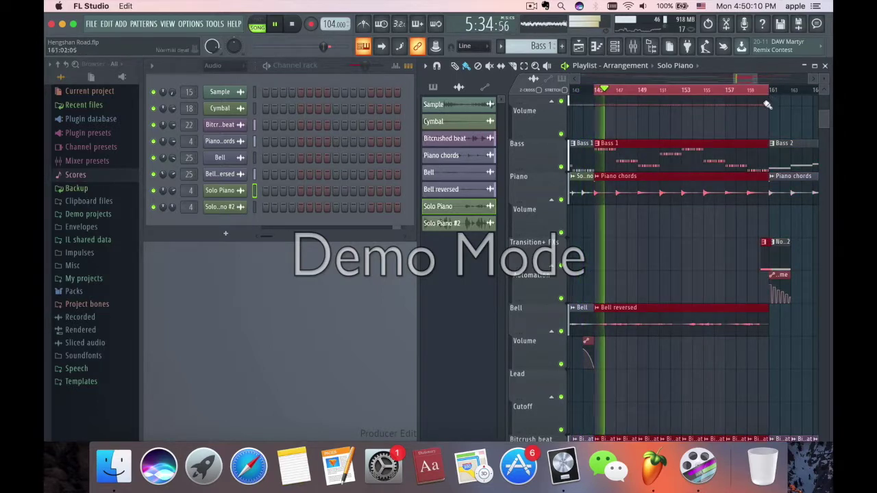
Solo the Bell track during playback, and move the Solo Piano clip at bar 133 to the Automation track and back
right_click(561, 331)
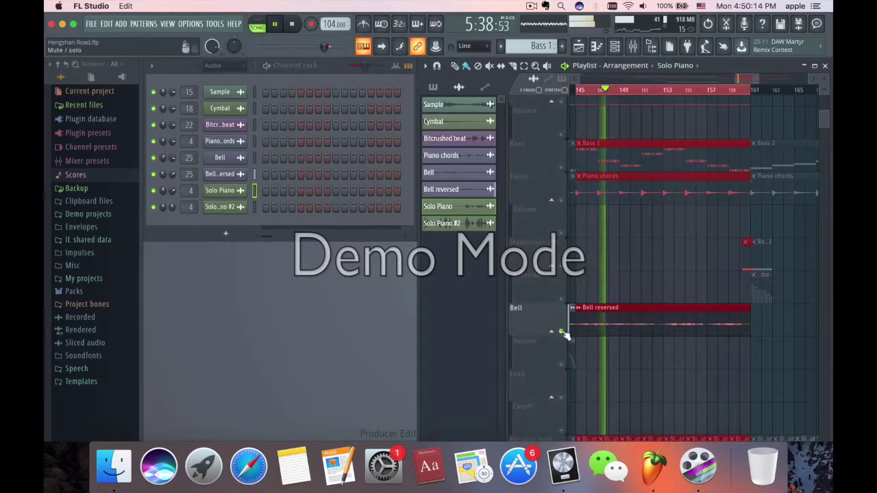
click(611, 270)
scroll(613, 288, left, 10)
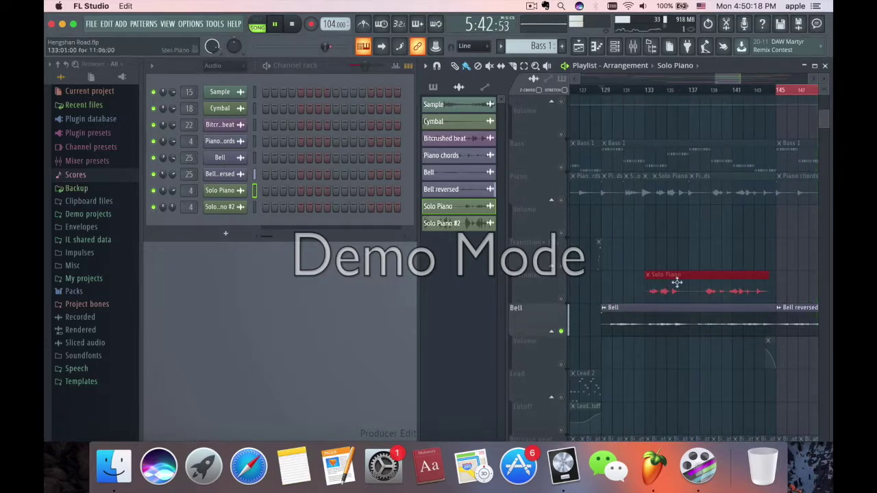
drag(632, 293, 678, 274)
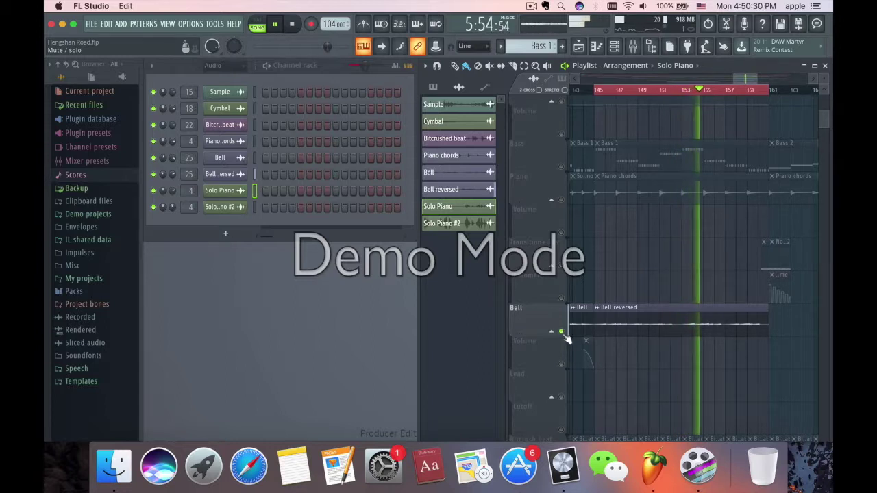
Bring in the Bass and Piano tracks alongside the soloed Bell, audition them together, and restore the full mix
click(561, 167)
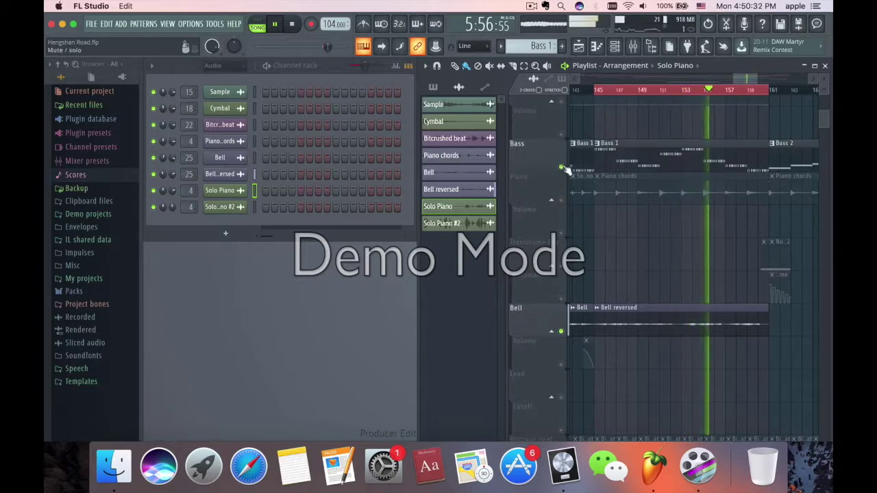
scroll(564, 170, up, 5)
scroll(564, 170, down, 5)
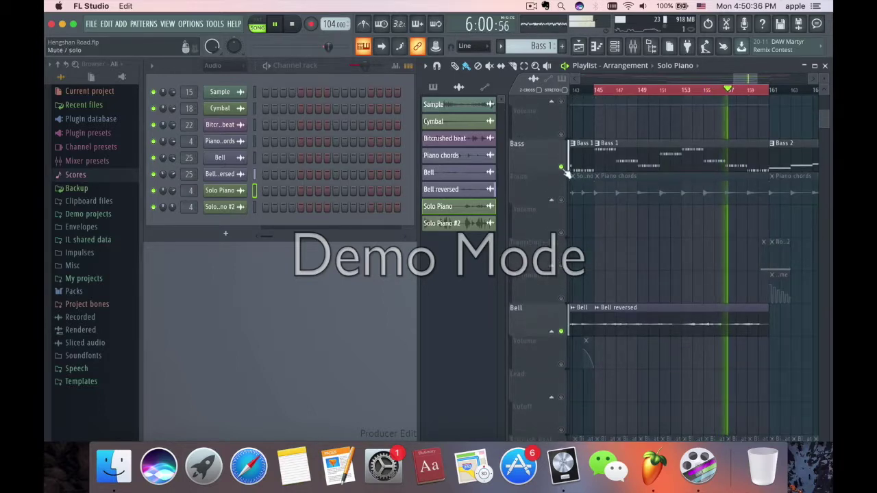
click(561, 199)
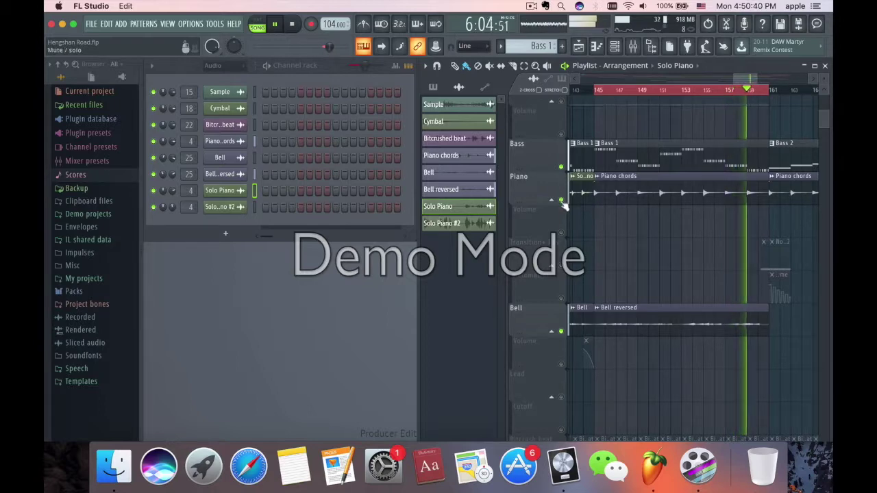
right_click(563, 204)
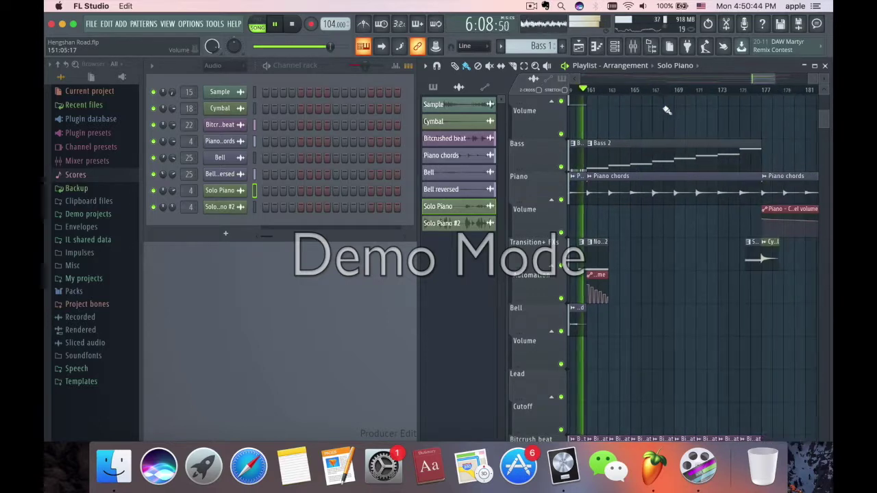
Play the full mix past bar 161, stop playback, and select bars 161 to 177
scroll(666, 109, down, 1)
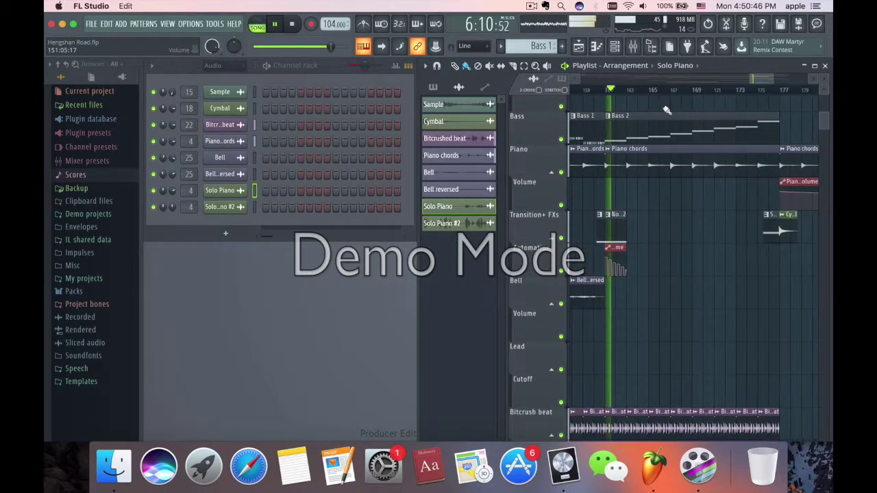
scroll(667, 113, down, 3)
scroll(665, 175, up, 4)
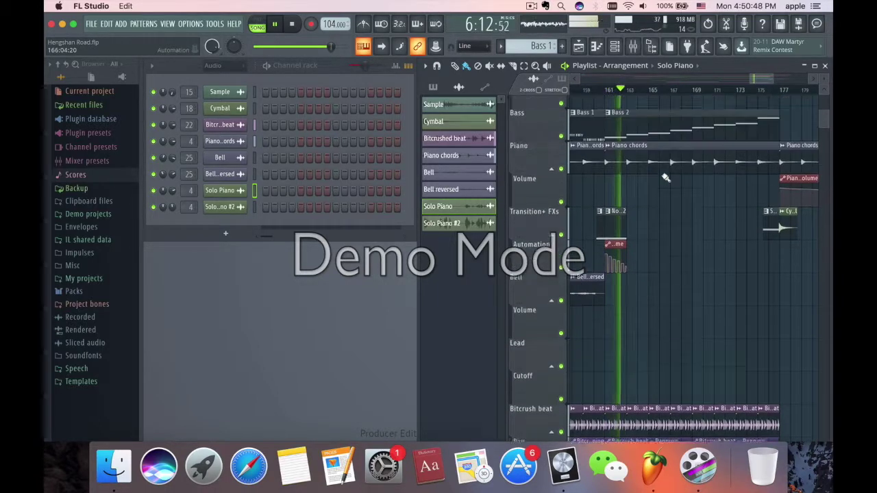
key(space)
drag(616, 98, 781, 98)
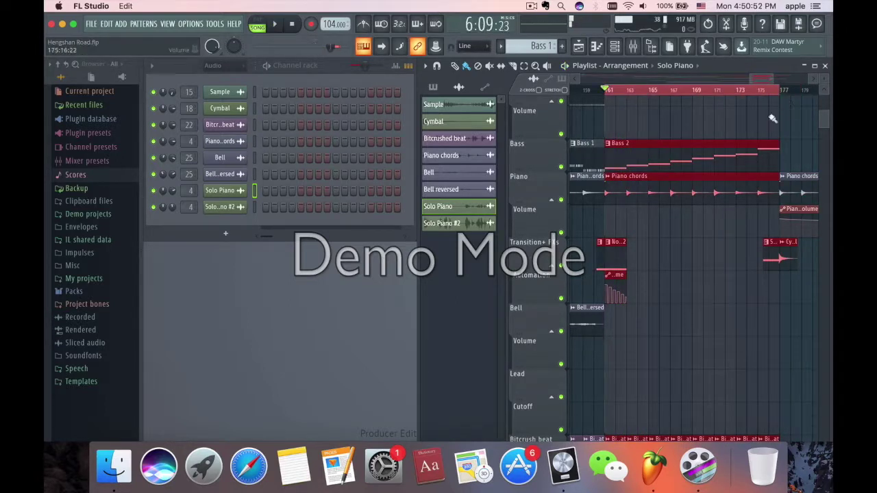
Deselect the clips in bars 161 to 177 and pick the Normal beat 3 clip just before bar 161
scroll(773, 118, down, 3)
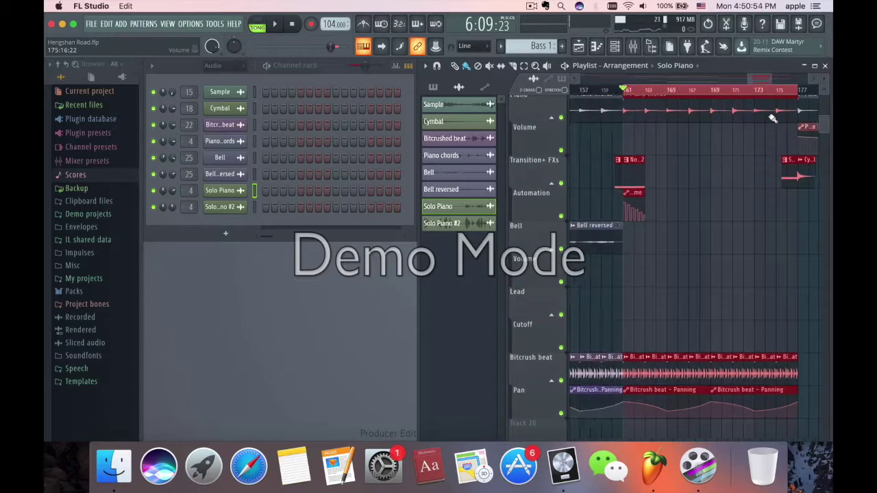
scroll(773, 118, up, 8)
click(600, 233)
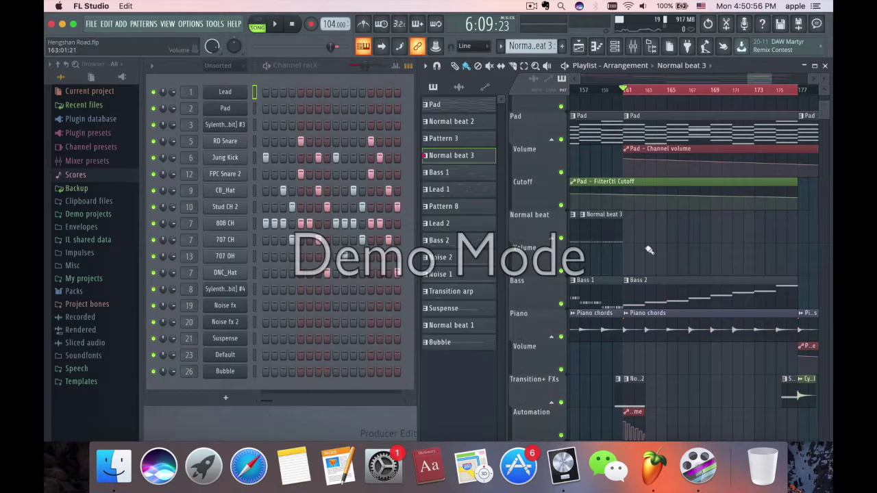
Examine the layers between bars 161 and 177, including the Pad volume and cutoff automation, Bass 2, Piano chords and transition effects
scroll(644, 247, down, 5)
scroll(638, 229, up, 10)
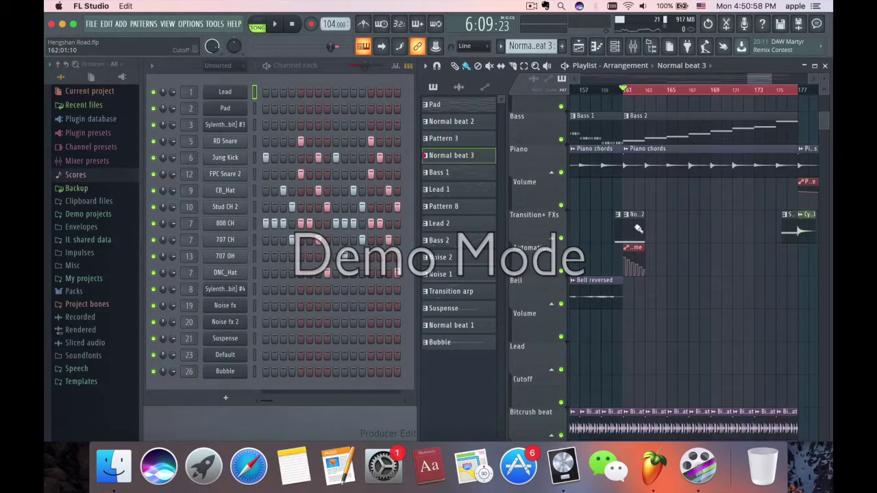
scroll(629, 248, up, 2)
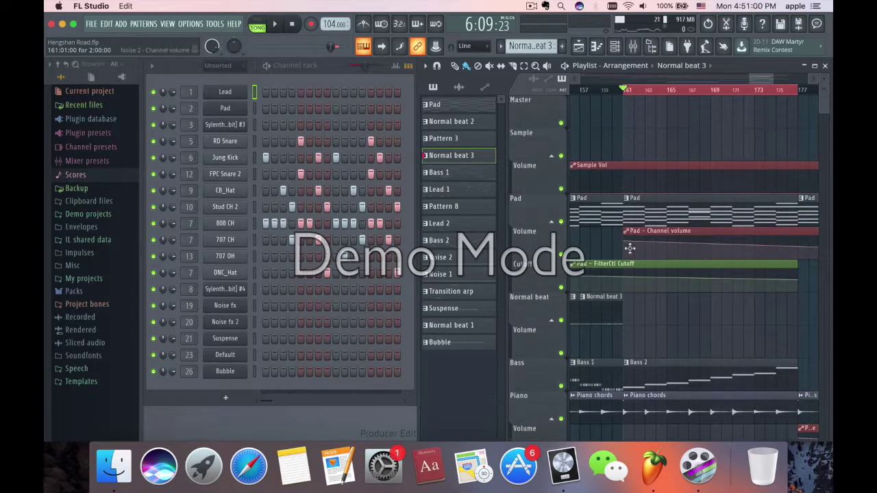
scroll(629, 248, right, 2)
scroll(704, 140, left, 1)
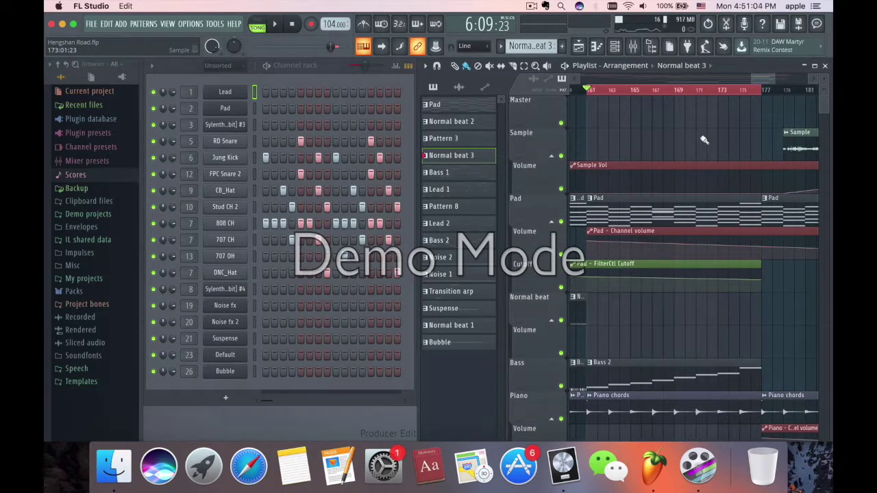
scroll(703, 140, right, 1)
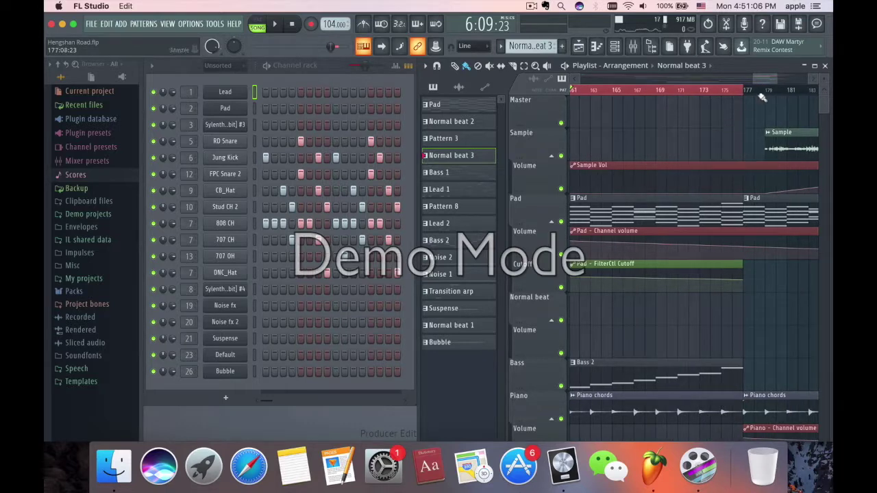
scroll(766, 81, left, 1)
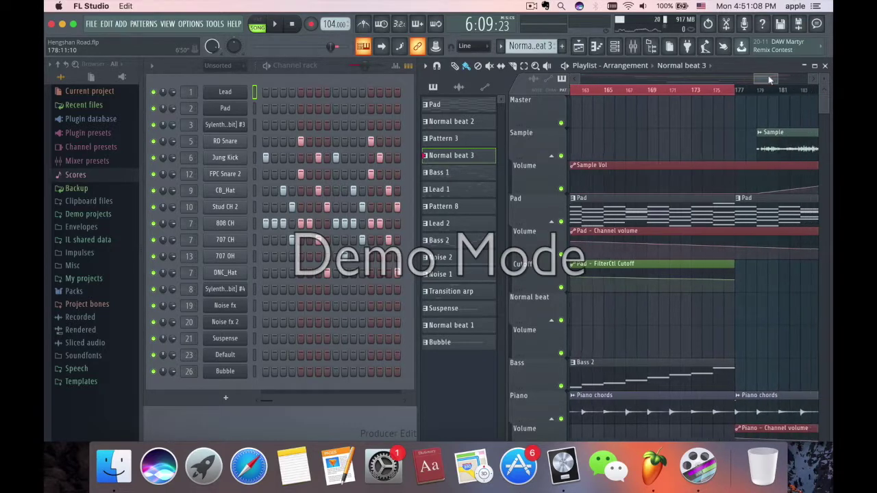
scroll(766, 81, right, 1)
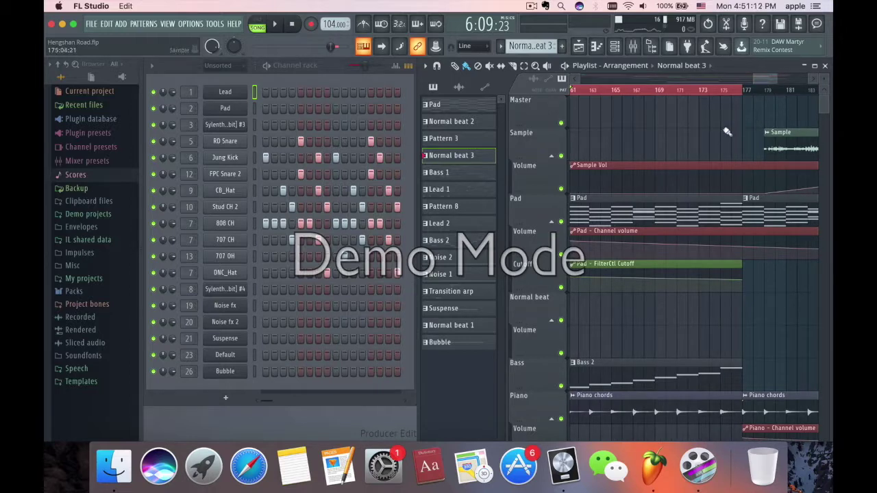
scroll(728, 131, left, 1)
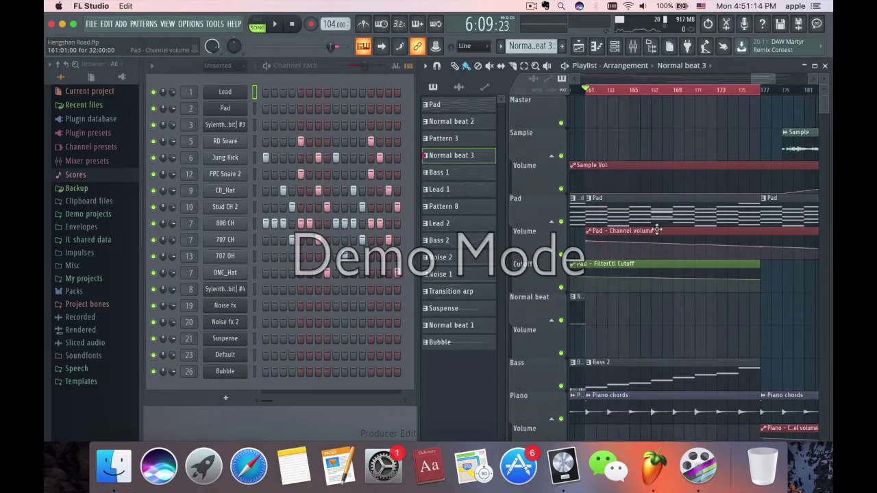
scroll(619, 268, right, 3)
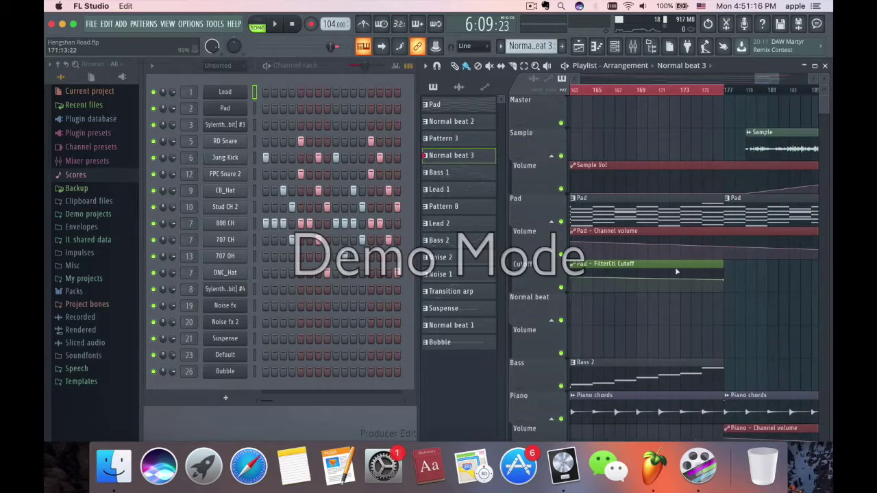
scroll(690, 233, left, 4)
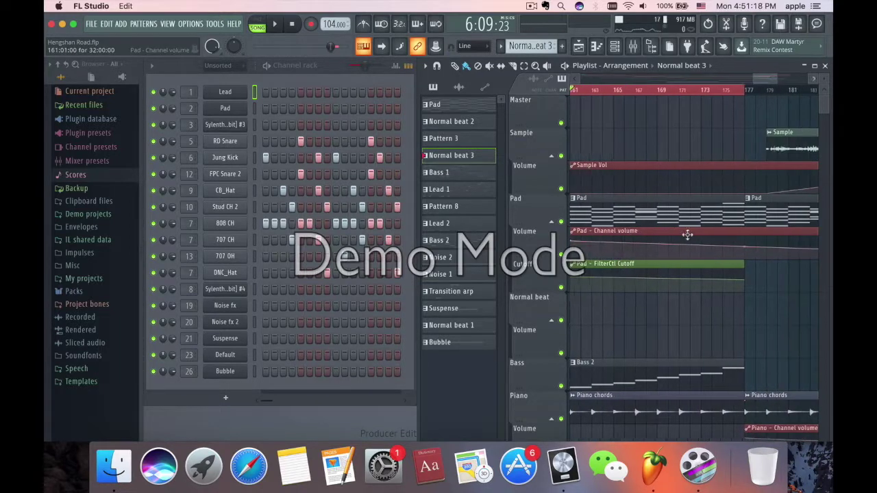
scroll(668, 234, right, 2)
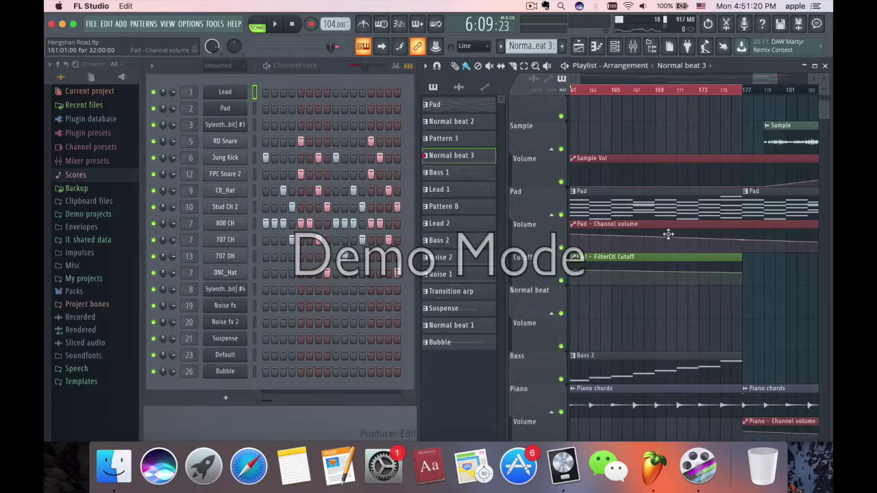
scroll(667, 234, down, 4)
scroll(668, 234, left, 3)
scroll(668, 234, right, 4)
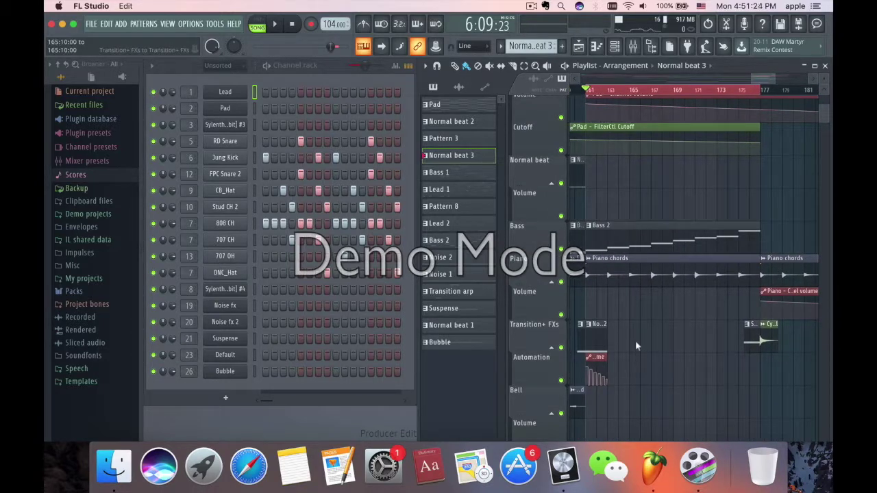
Play the full mix from bar 161, clear the time selection, jump ahead to bar 173, and stop at bar 175
key(space)
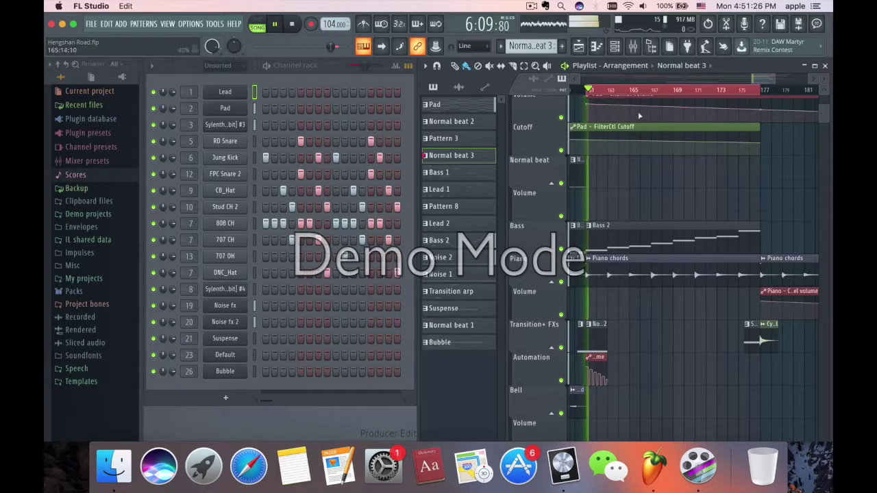
double_click(660, 95)
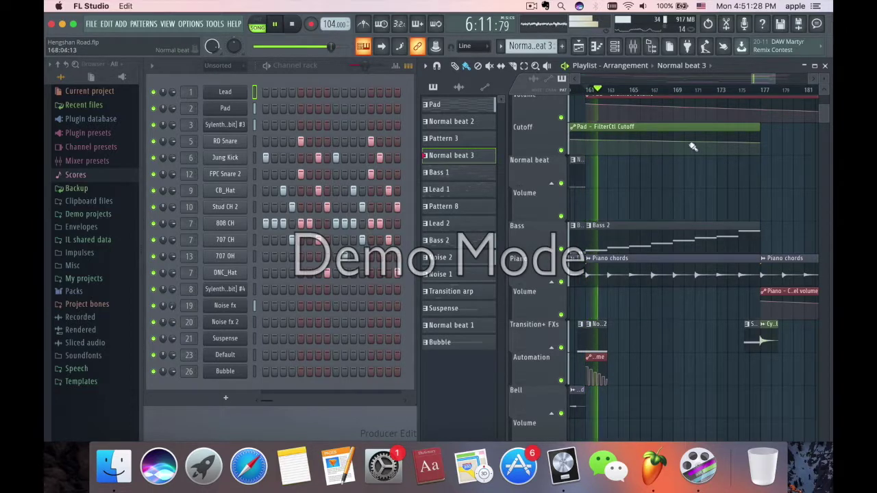
click(713, 95)
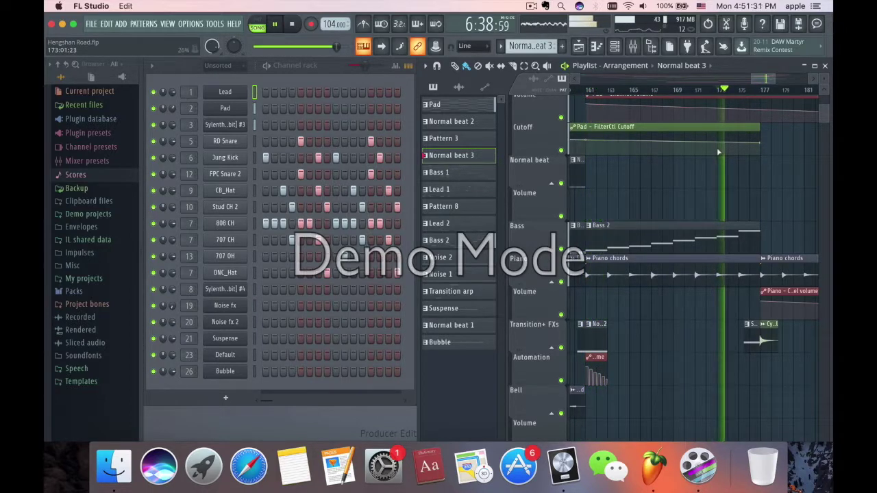
scroll(717, 147, up, 1)
scroll(599, 341, right, 5)
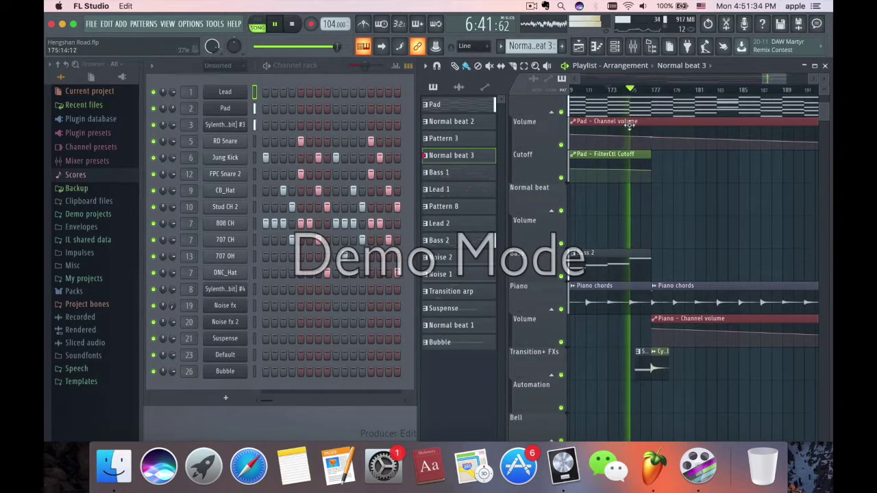
drag(636, 99, 651, 108)
key(space)
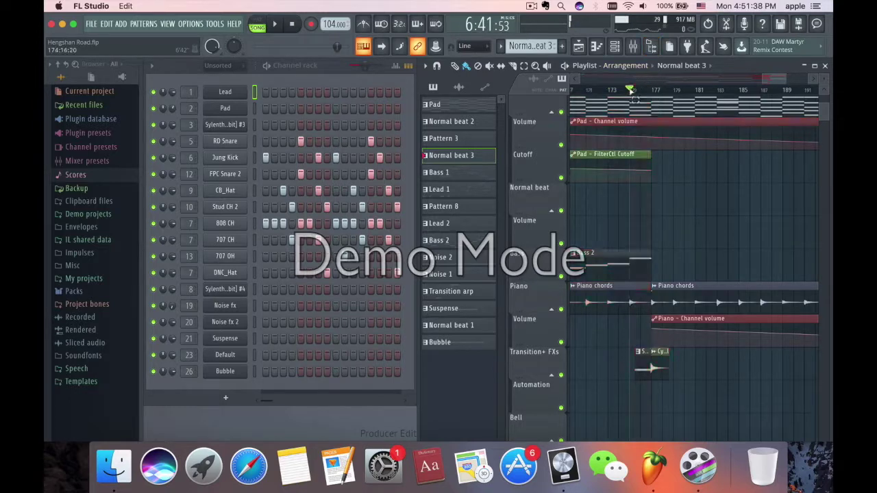
Solo the Transition+ FXs track and audition its Suspense and Cymbal clips from bar 175 past bar 177
drag(655, 99, 694, 101)
scroll(696, 162, down, 2)
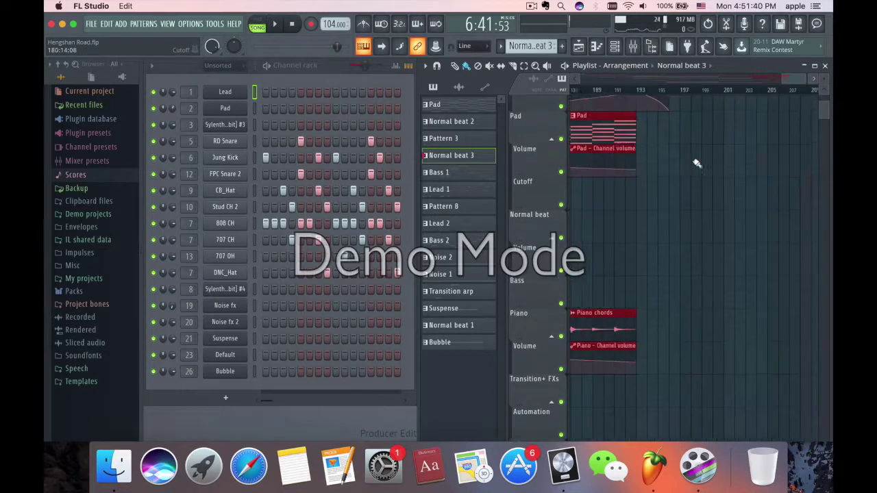
scroll(697, 163, down, 2)
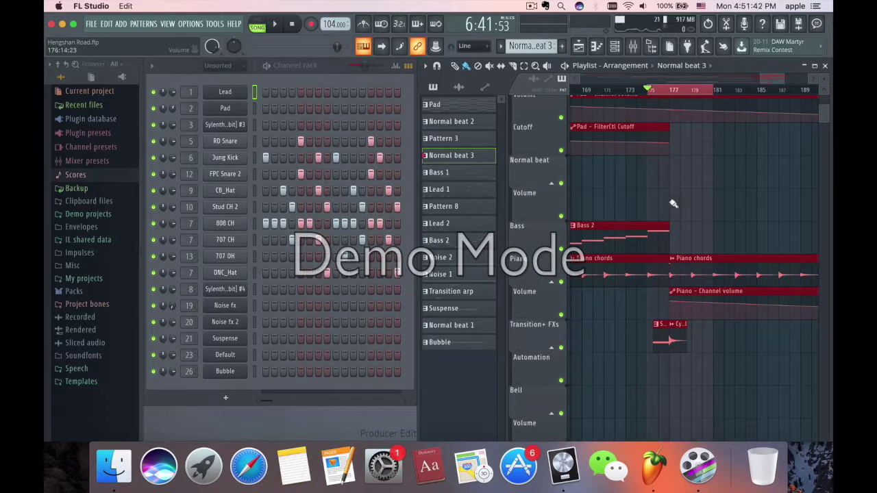
right_click(561, 348)
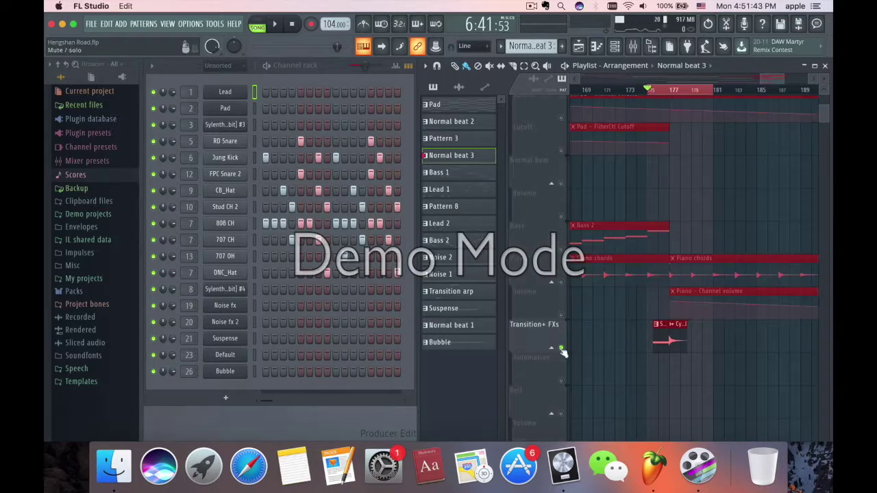
click(649, 95)
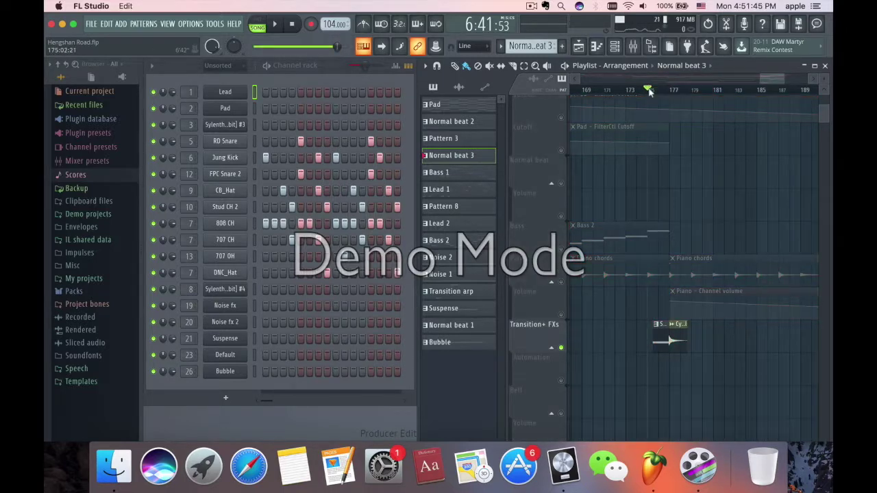
key(space)
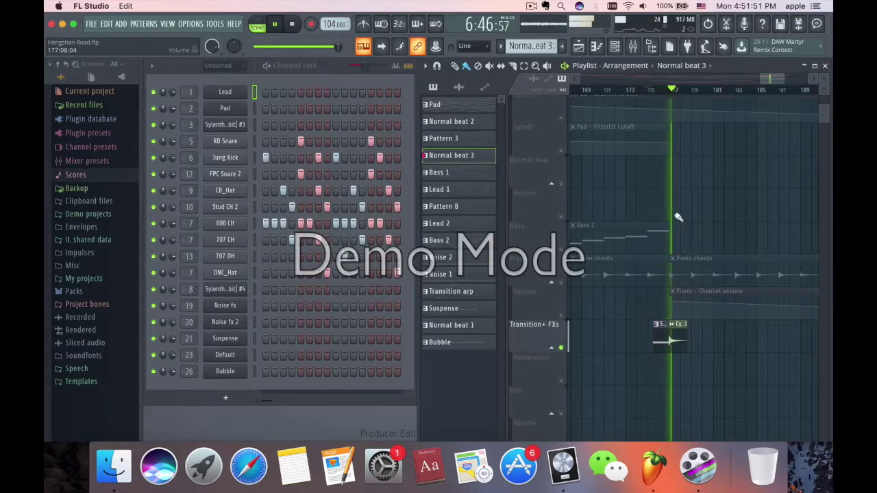
key(space)
Look closely at the Suspense and Cymbal clips, restore the full mix, and play the transition from bar 175
scroll(712, 208, right, 3)
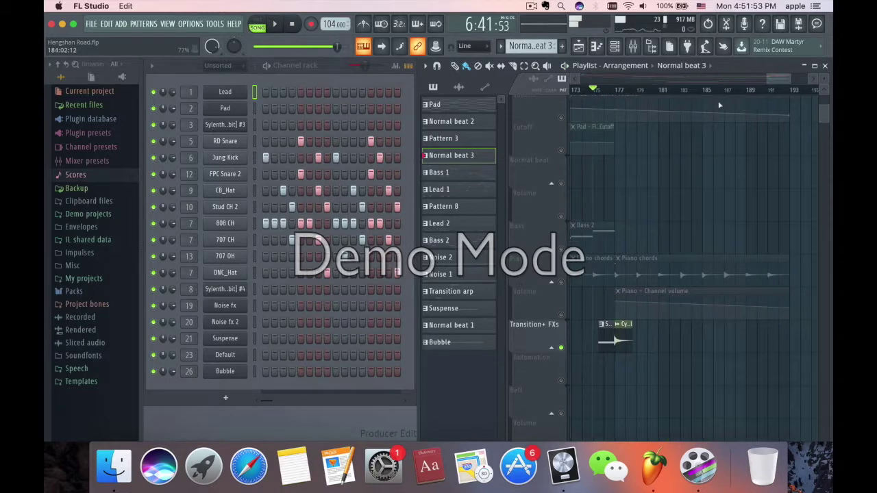
scroll(772, 77, up, 4)
scroll(772, 77, right, 5)
drag(773, 78, 776, 77)
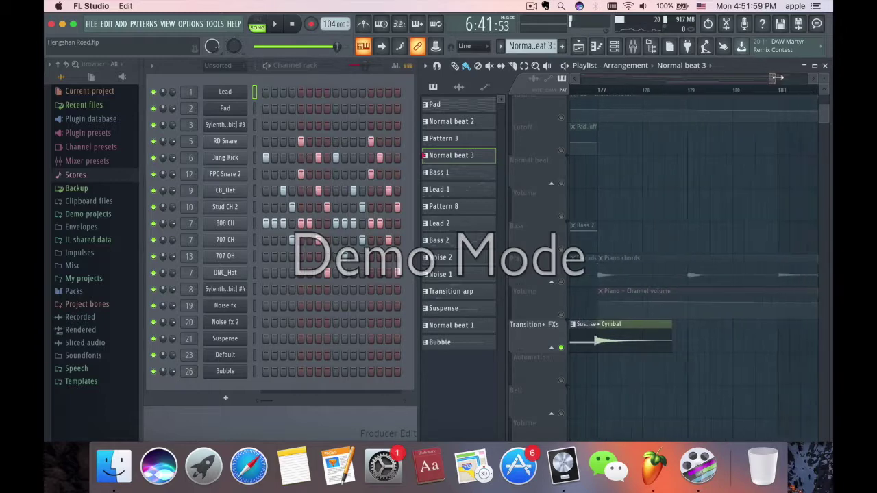
scroll(776, 77, down, 5)
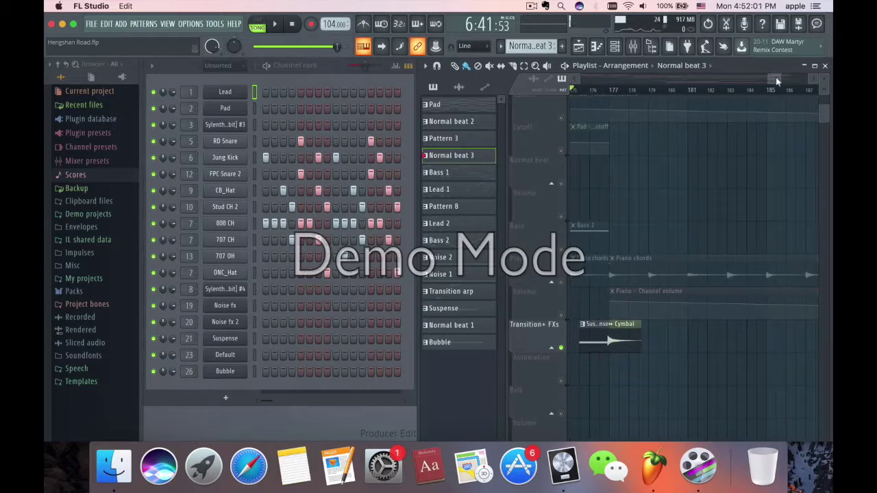
right_click(561, 348)
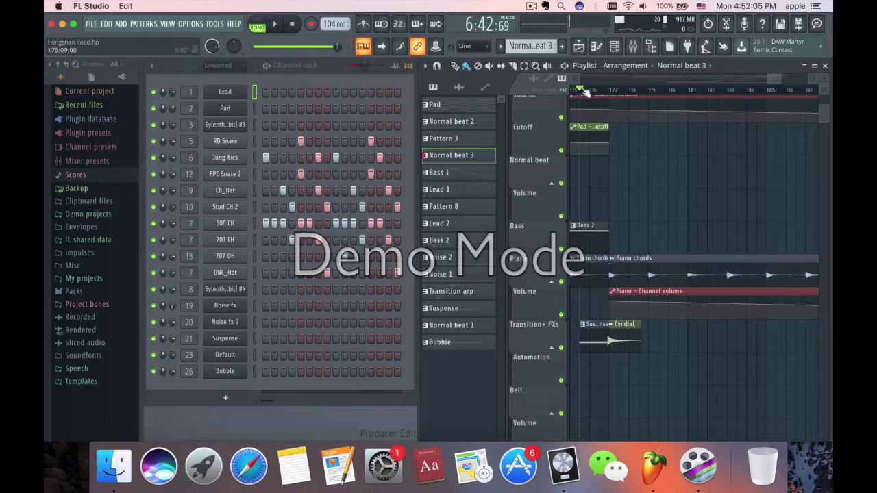
key(space)
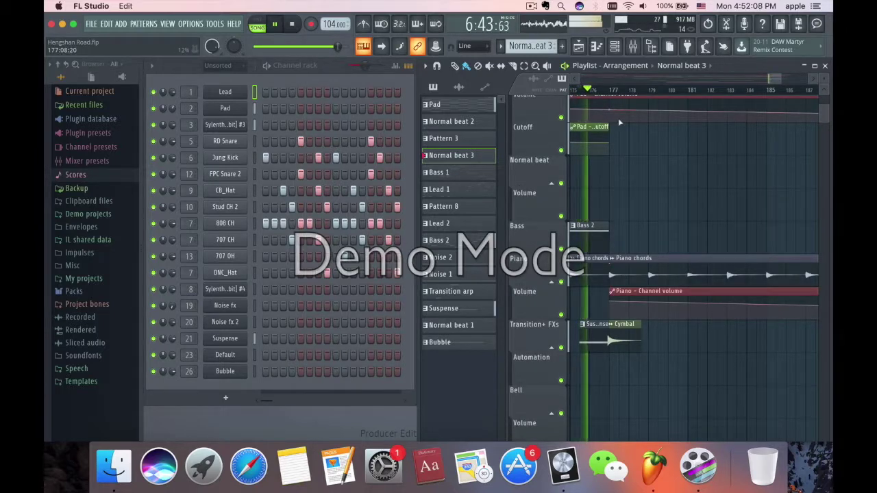
Examine the Sample, Pad and Piano layers and their volume automation between bars 177 and 193 during playback
scroll(649, 190, up, 4)
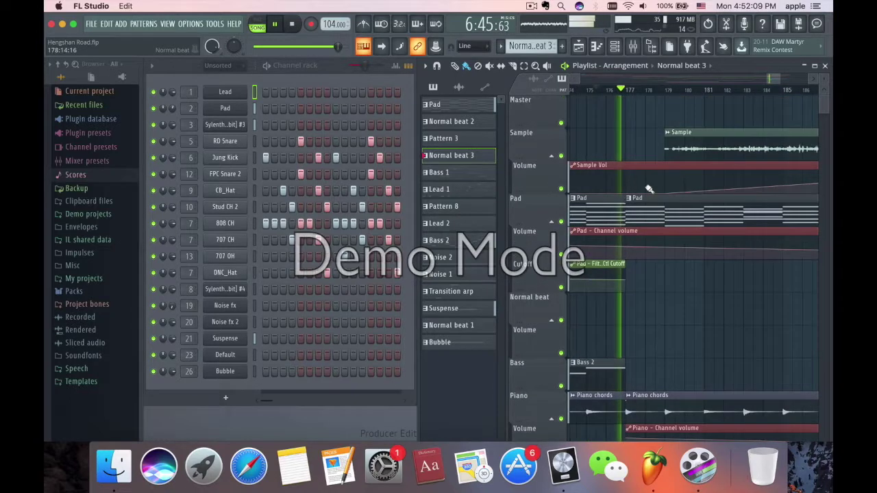
scroll(650, 190, down, 8)
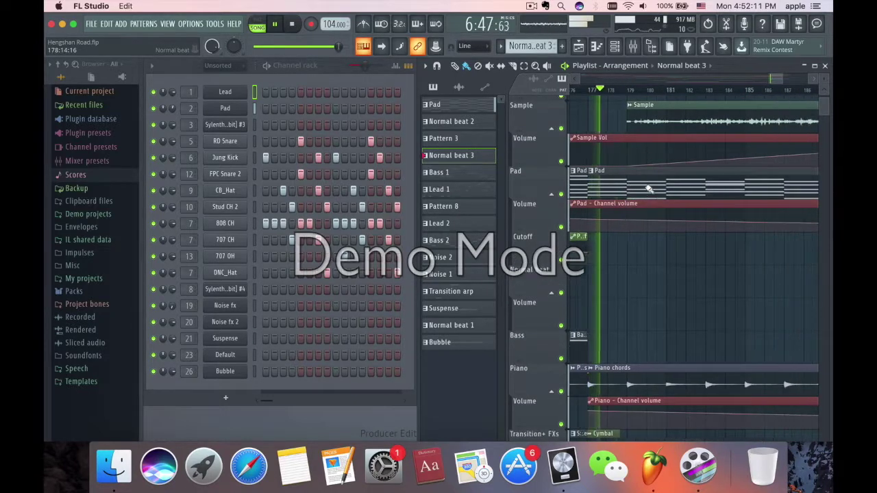
scroll(650, 190, up, 4)
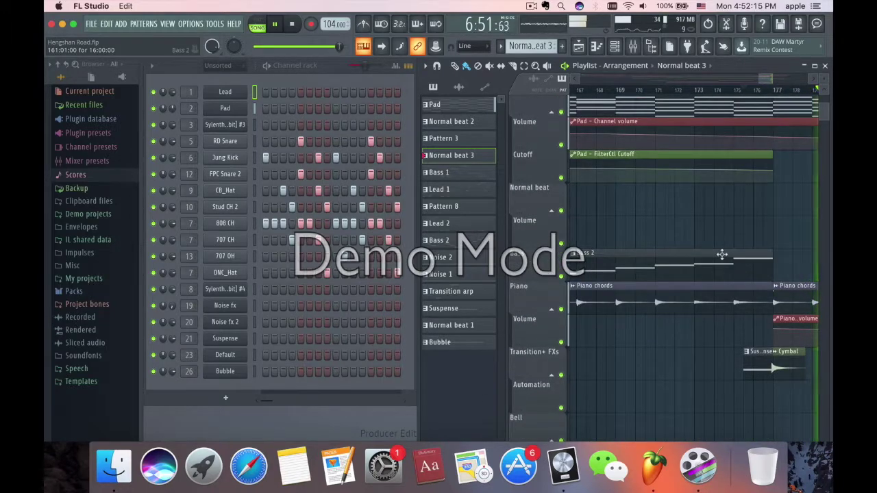
scroll(659, 203, up, 2)
scroll(687, 360, right, 2)
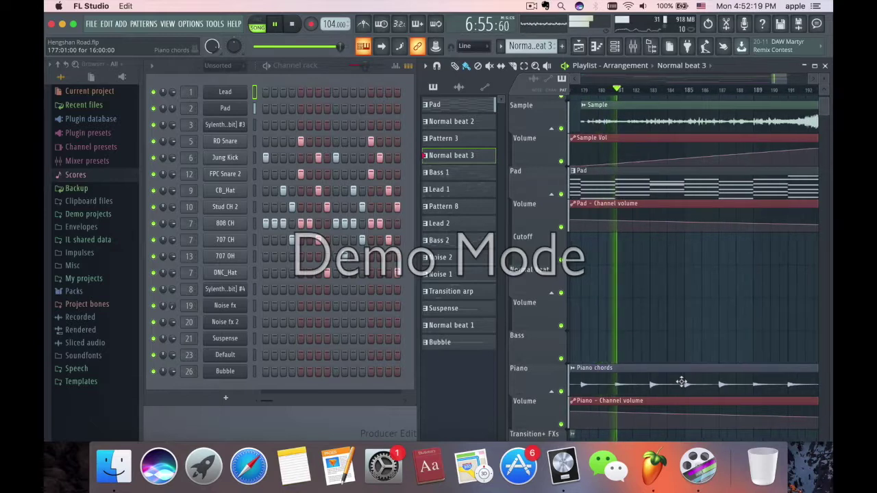
scroll(695, 307, down, 2)
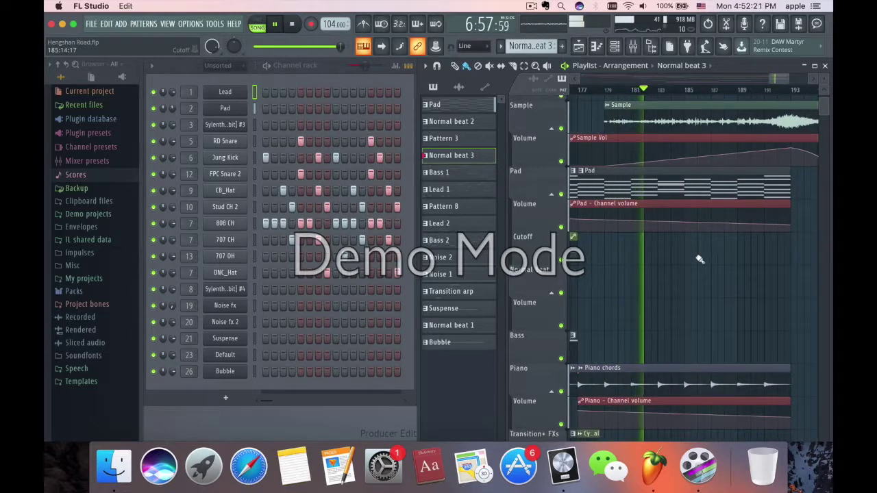
scroll(699, 259, up, 1)
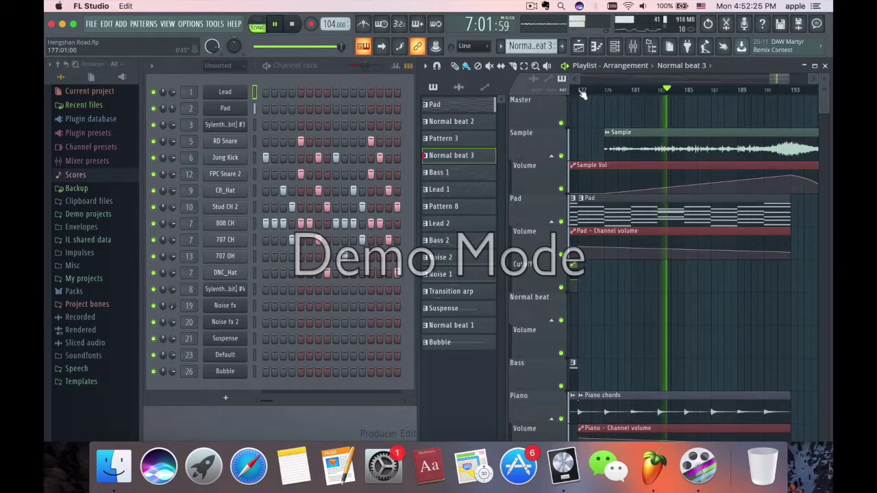
Select bars 179 to 193, from the start of the final Sample clip, and play the section
drag(608, 91, 791, 94)
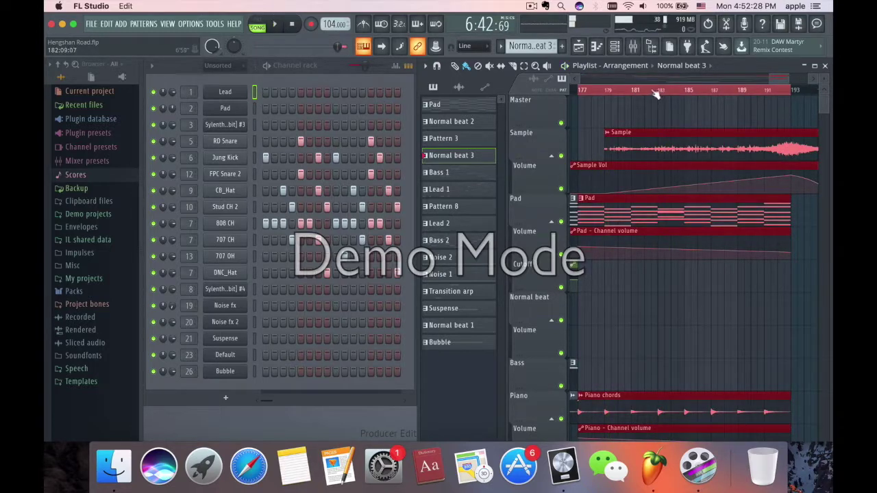
click(590, 92)
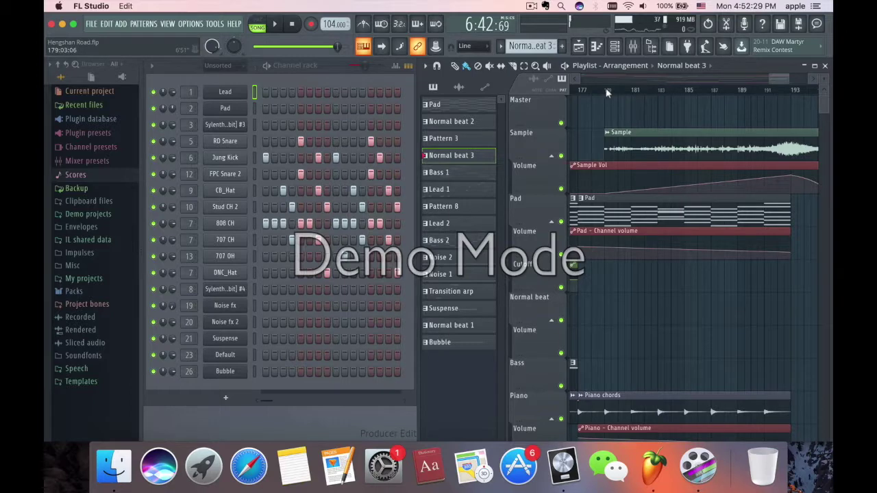
drag(605, 92, 783, 96)
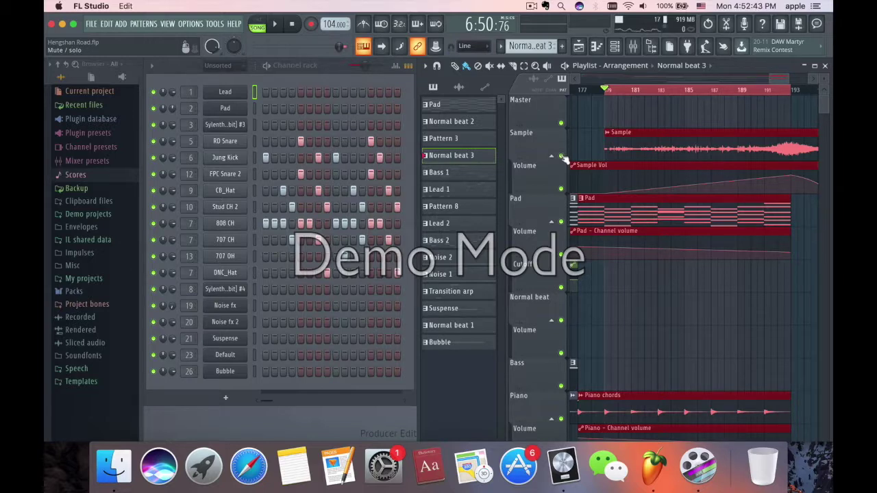
key(space)
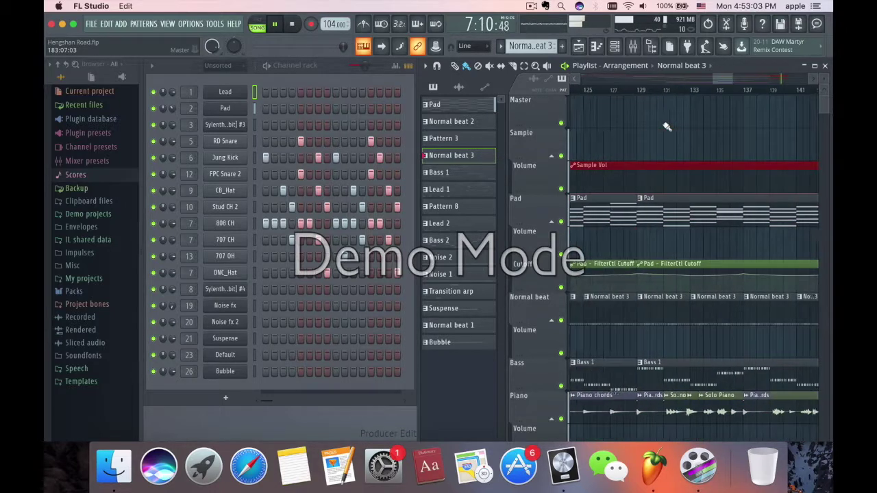
Look through the earlier sections' layers and return to the Sample, Pad and Piano clips ending around bar 193
scroll(666, 127, down, 4)
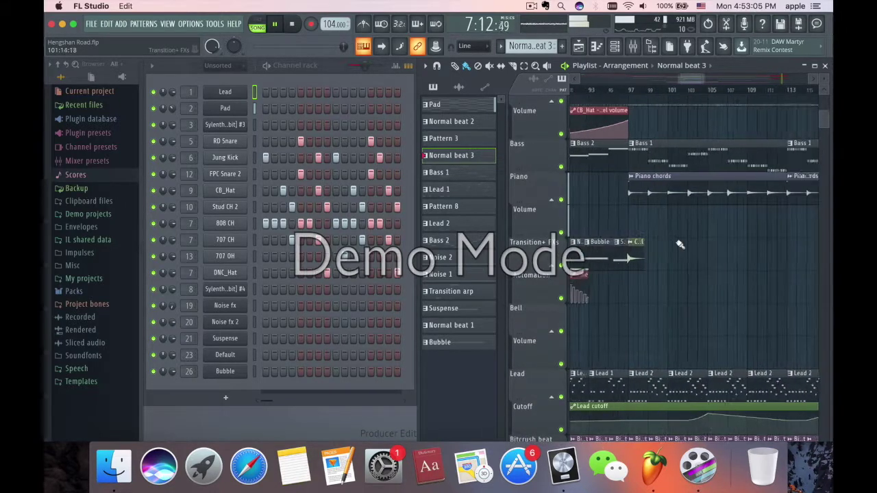
scroll(680, 247, down, 5)
scroll(680, 246, up, 8)
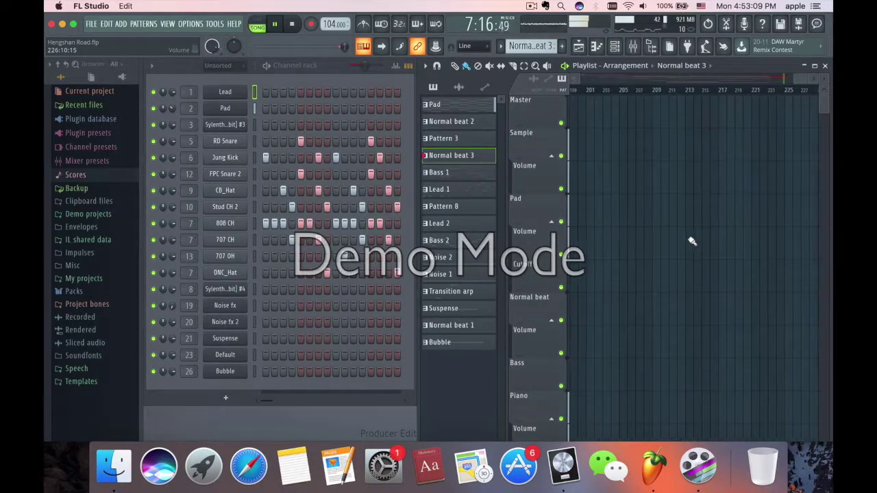
scroll(690, 245, left, 6)
scroll(724, 190, down, 2)
scroll(725, 190, left, 2)
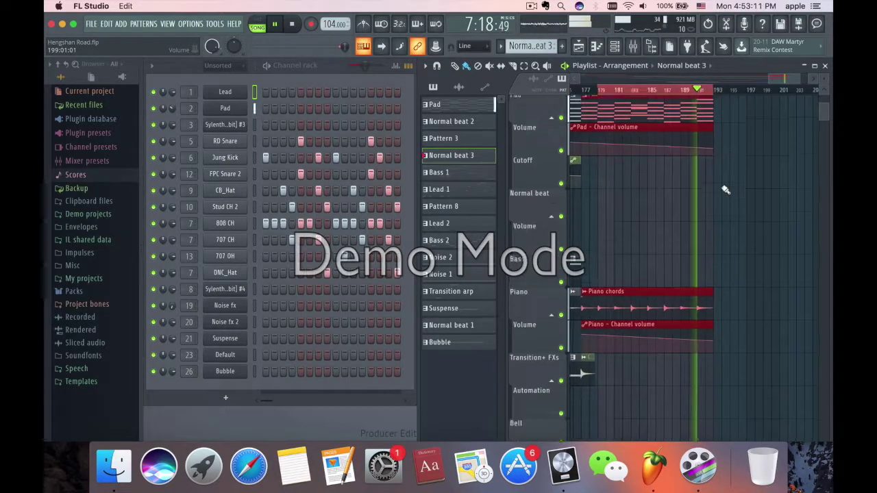
scroll(709, 137, up, 2)
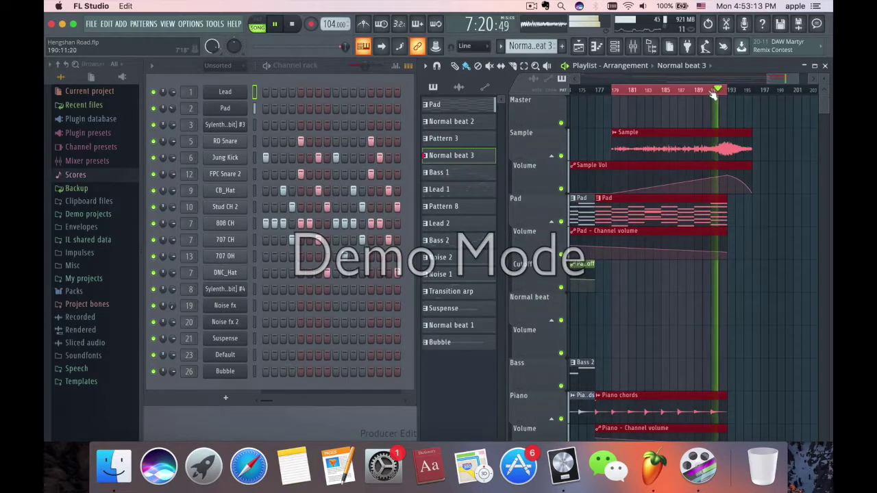
Clear the time selection, stop playback after the final section, and place the playhead at bar 177
click(712, 95)
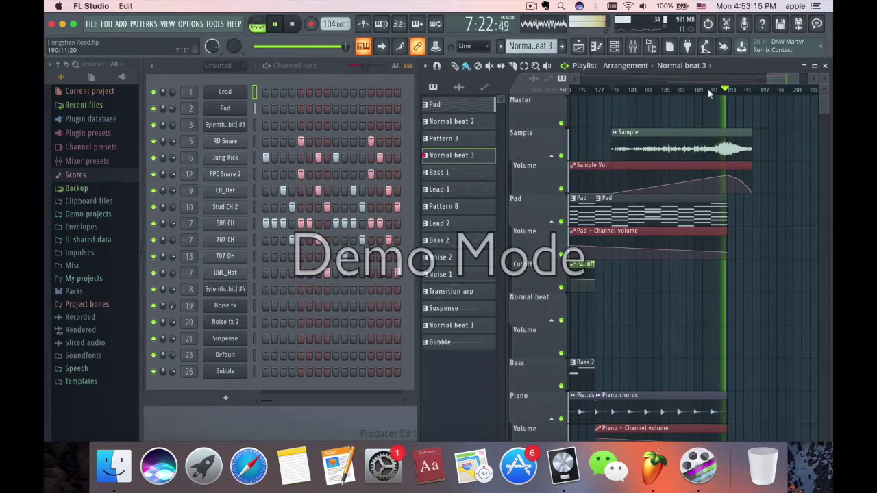
scroll(695, 228, down, 2)
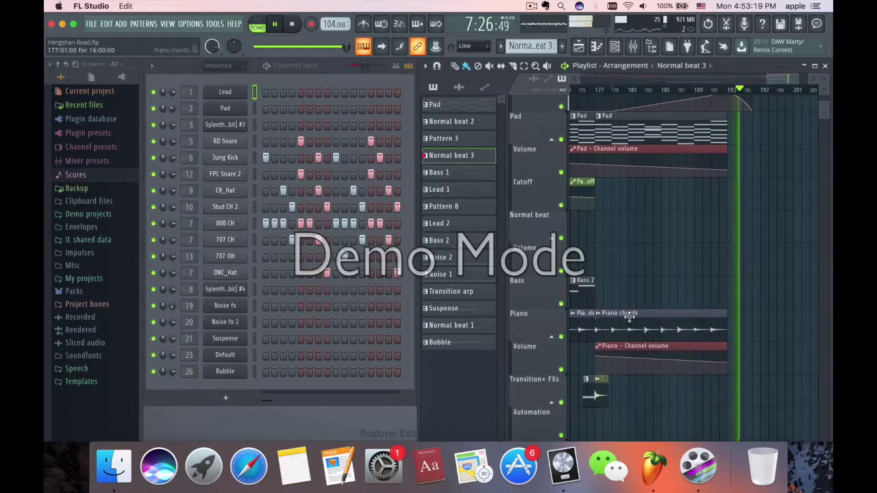
scroll(647, 274, left, 2)
key(space)
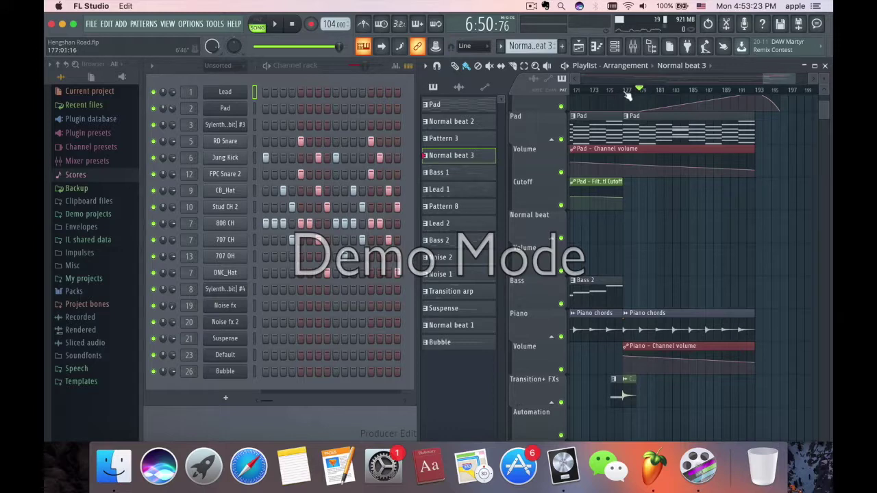
click(625, 92)
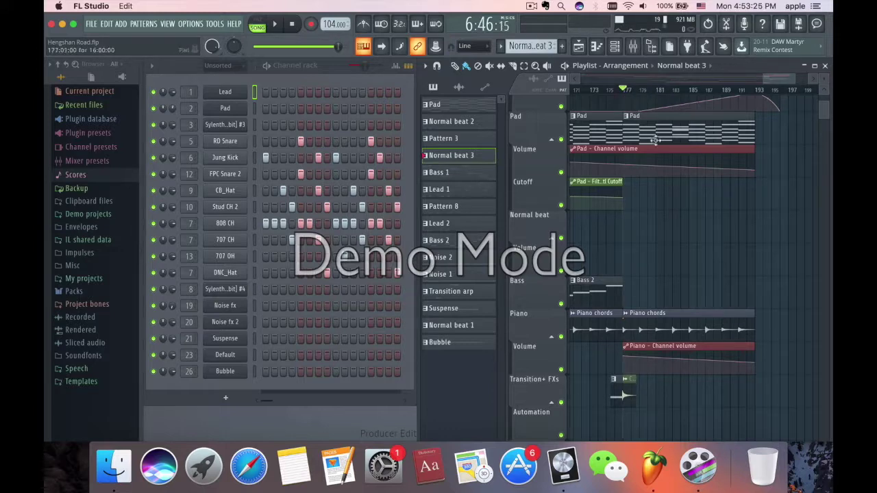
Hide the channel rack and fit the whole arrangement, bars 1 to 193, in the playlist
key(F6)
scroll(631, 154, up, 3)
drag(596, 76, 779, 77)
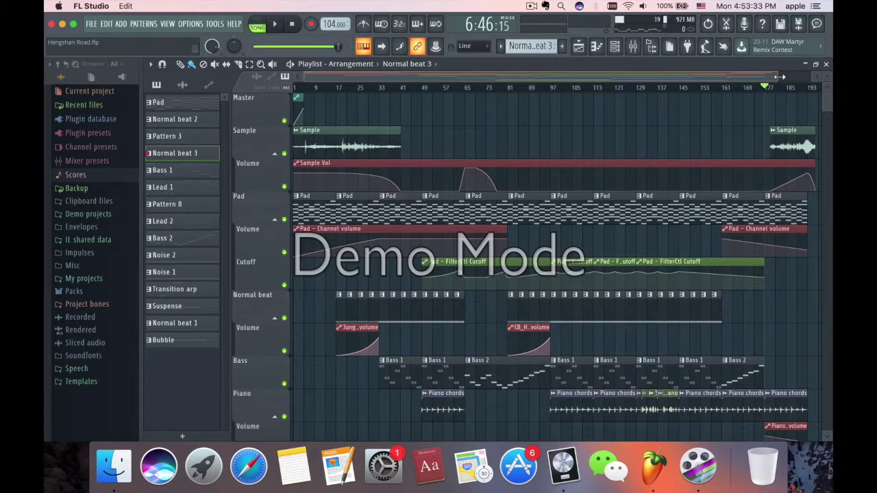
drag(780, 76, 779, 77)
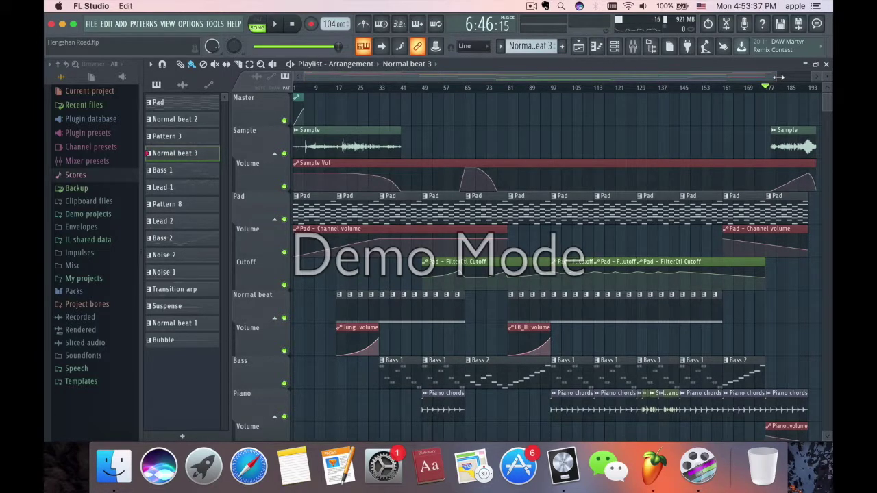